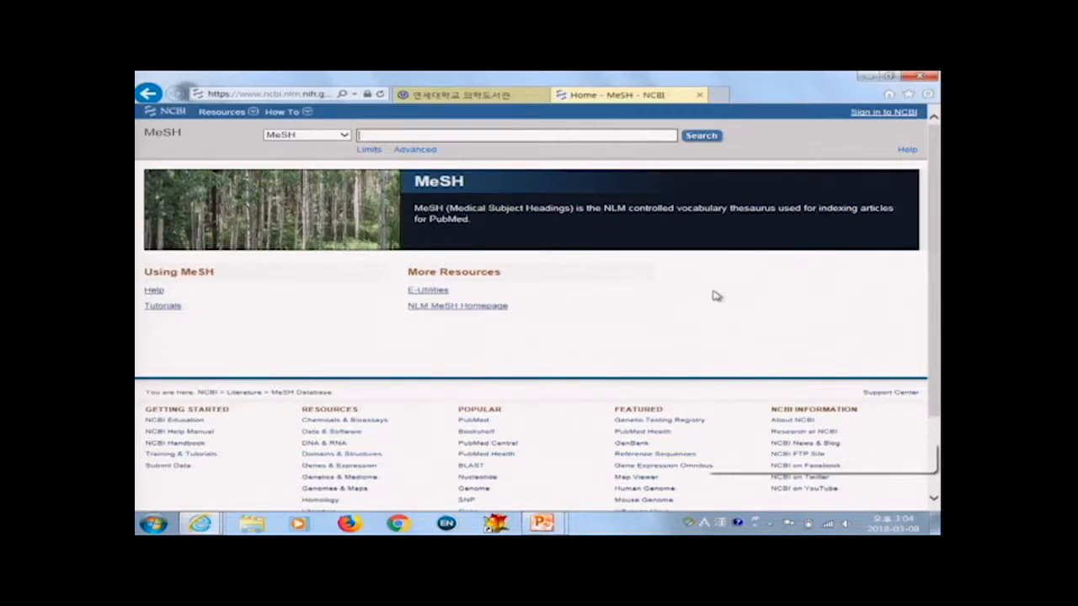
Step: Search the MeSH database for "cancer" and open the Neoplasms record
type("cancer")
key("Return")
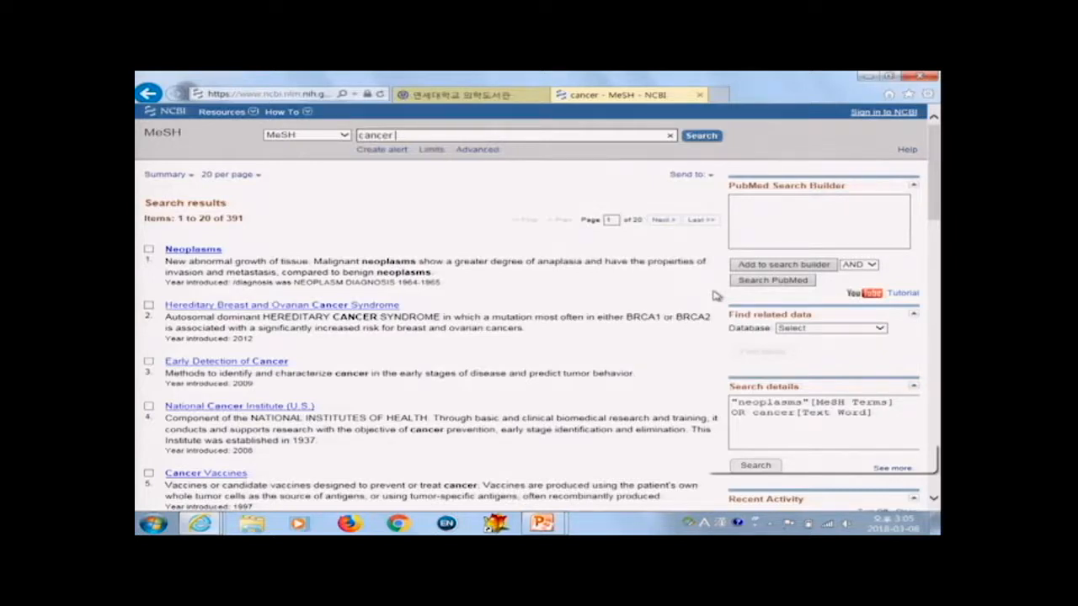
left_click(219, 248)
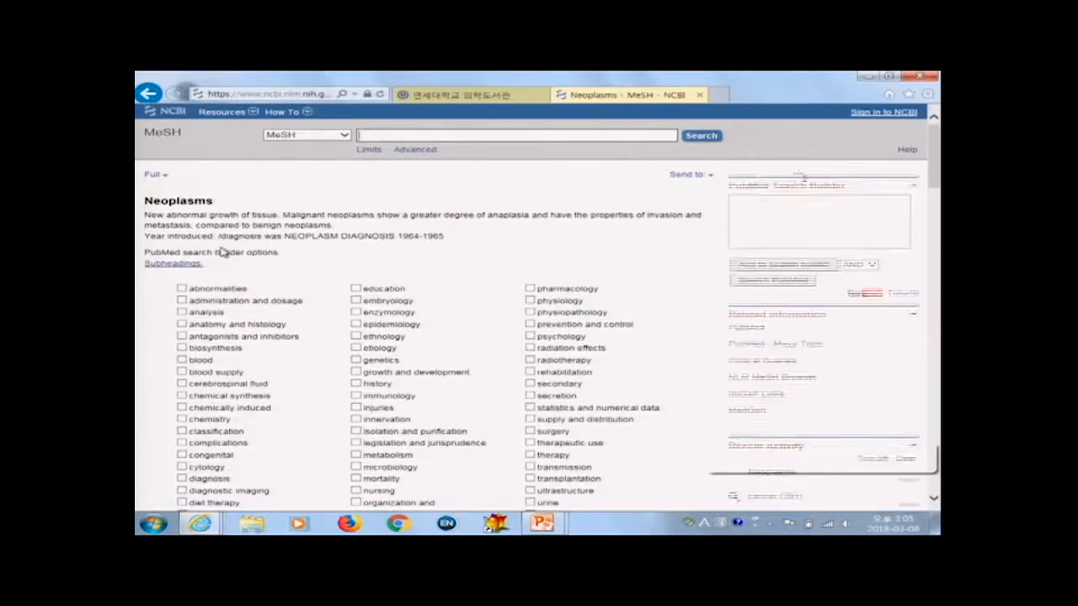
Step: Tick and then clear the Restrict to MeSH Major Topic and do-not-include-lower-terms options on the Neoplasms record
scroll(308, 324, "down", 3)
scroll(308, 324, "down", 5)
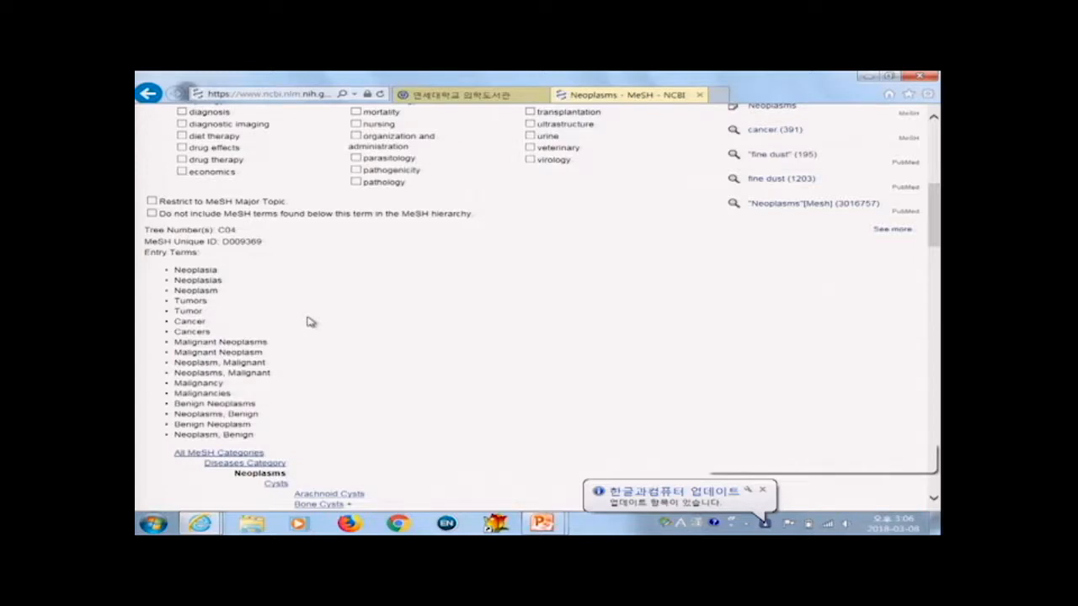
scroll(269, 307, "down", 3)
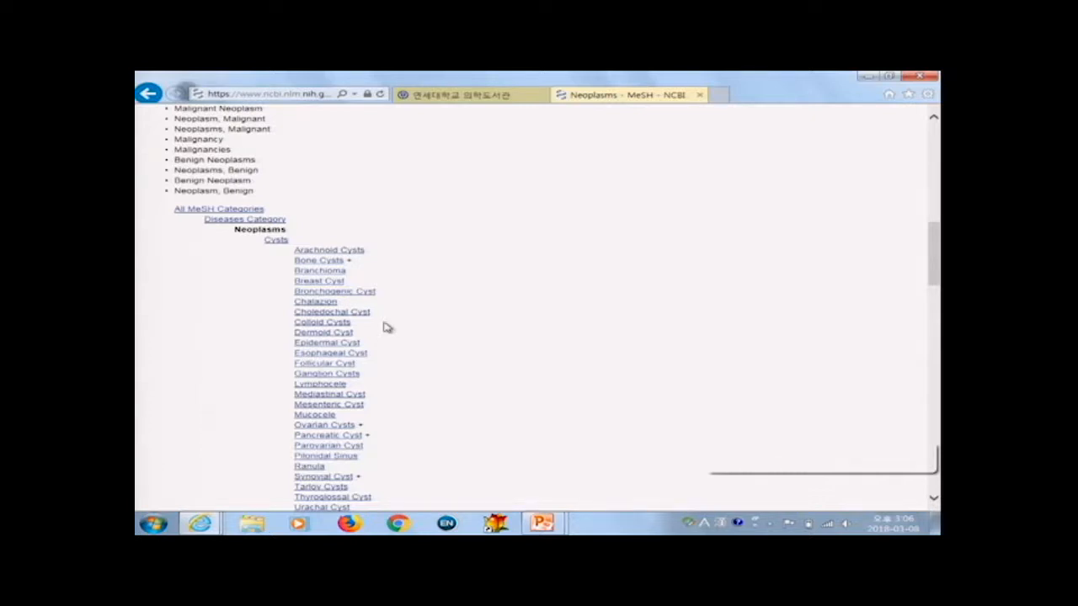
scroll(392, 319, "up", 3)
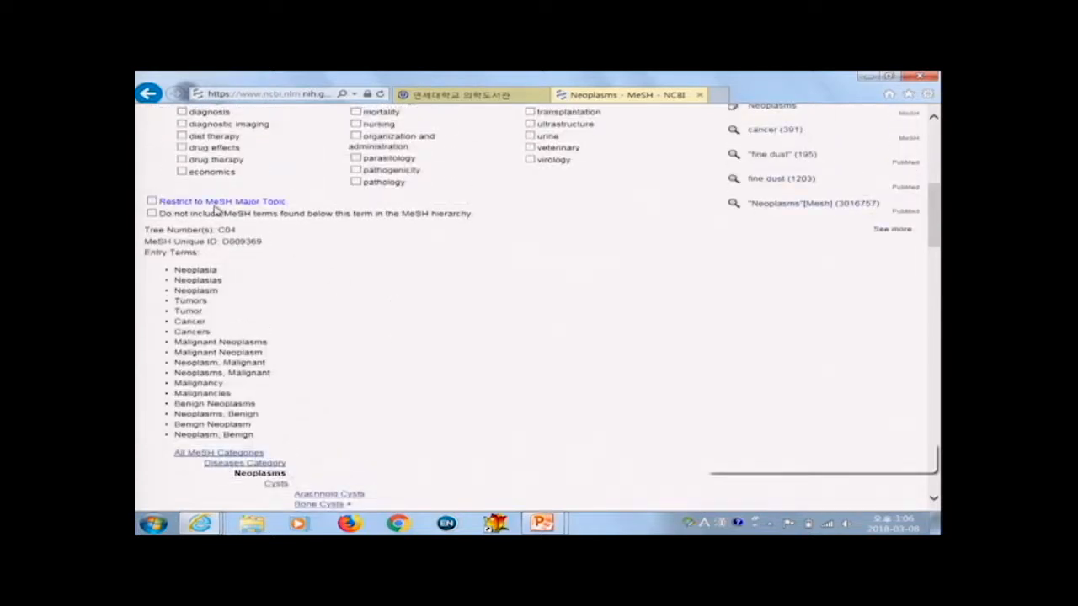
left_click(153, 201)
left_click(152, 214)
left_click(151, 201)
left_click(152, 213)
Step: Tick the pathology subheading, add it to the PubMed search builder, and run the search in PubMed
scroll(160, 202, "up", 3)
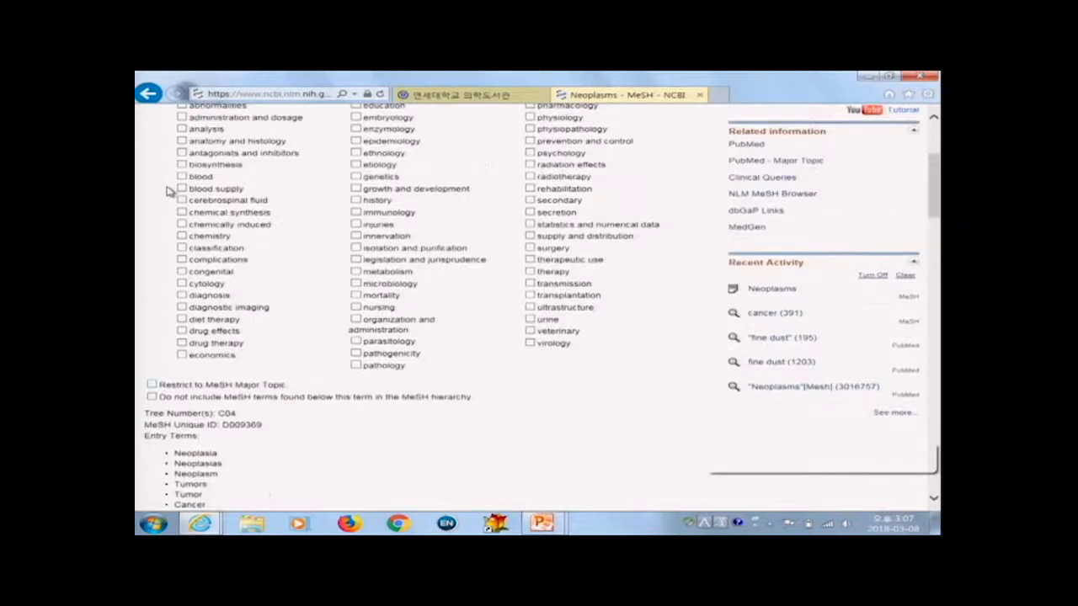
scroll(168, 191, "up", 1)
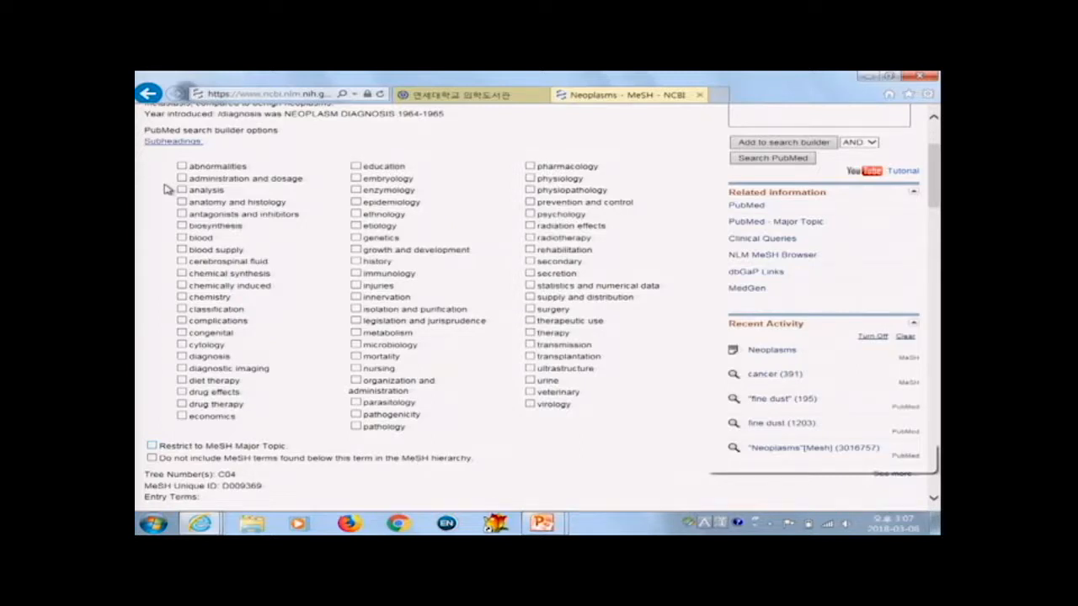
left_click(357, 427)
scroll(371, 434, "up", 3)
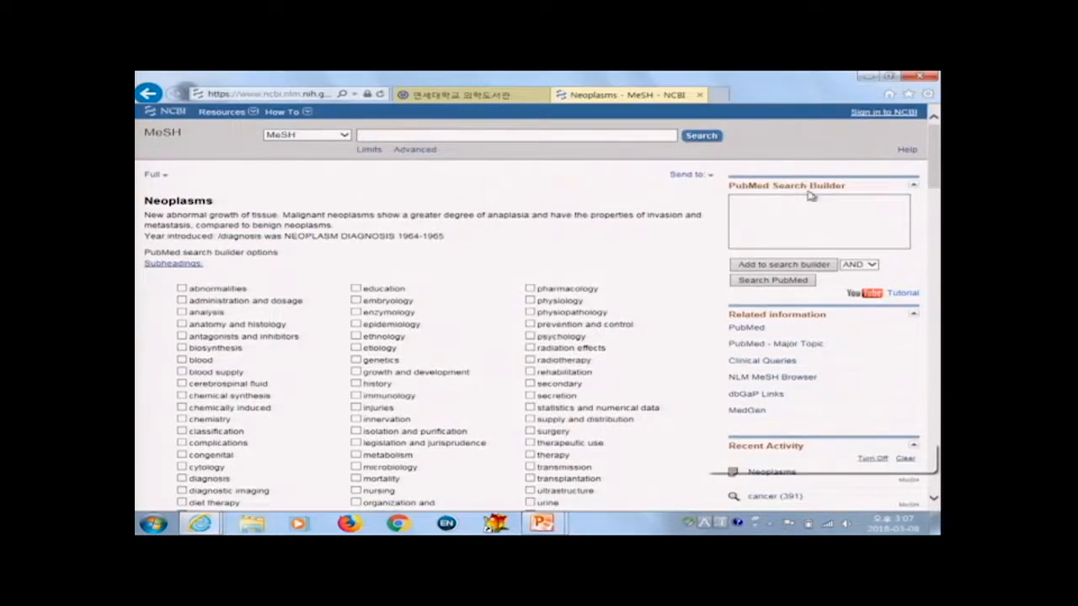
left_click(789, 266)
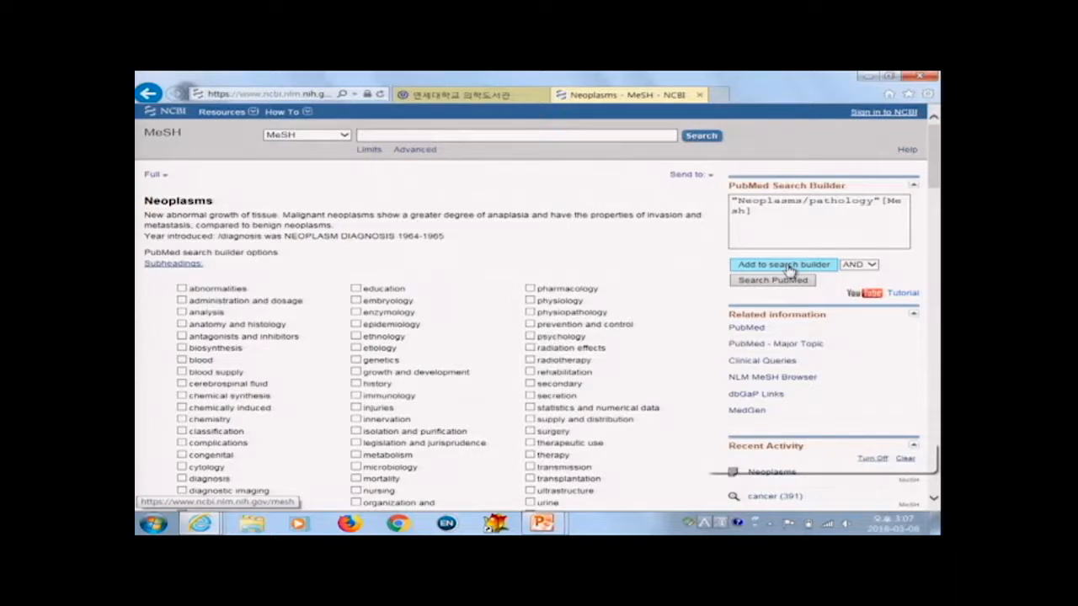
left_click(774, 281)
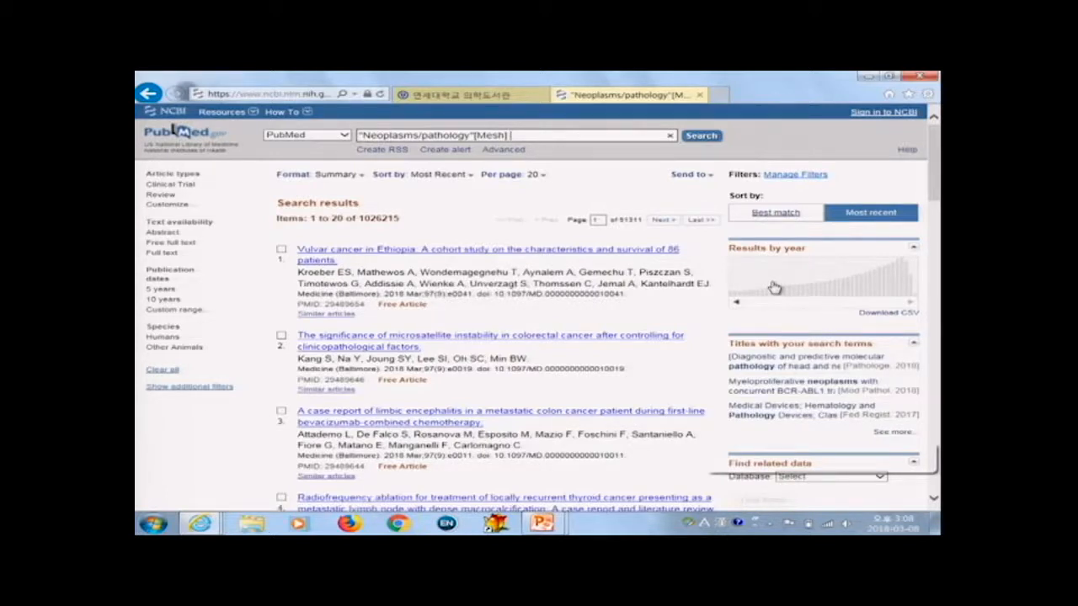
Step: Switch to the PowerPoint presentation and advance to the next slide
key("alt+Tab")
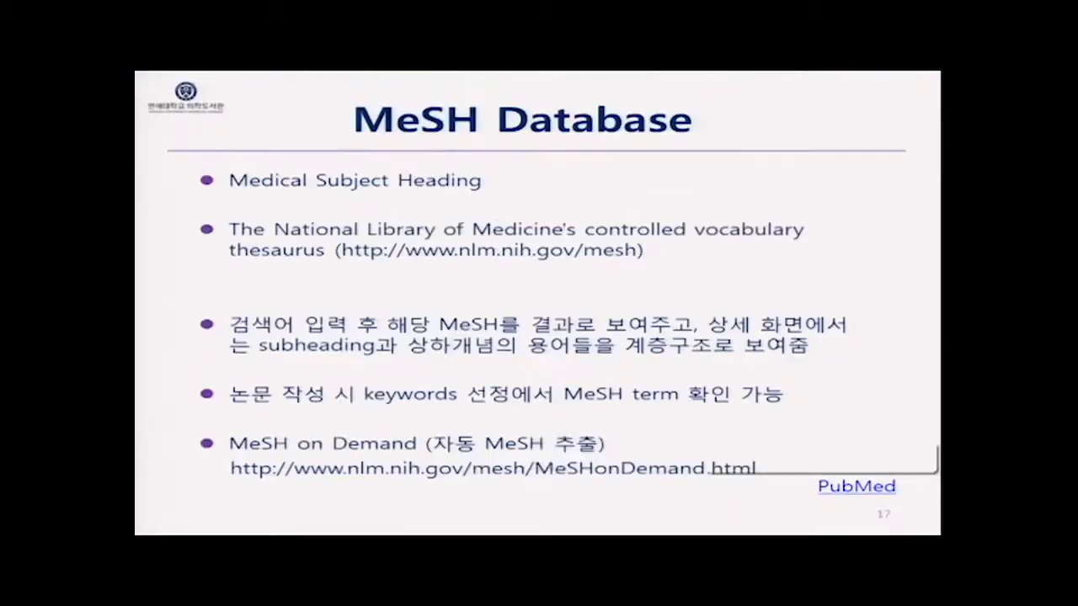
key("Right")
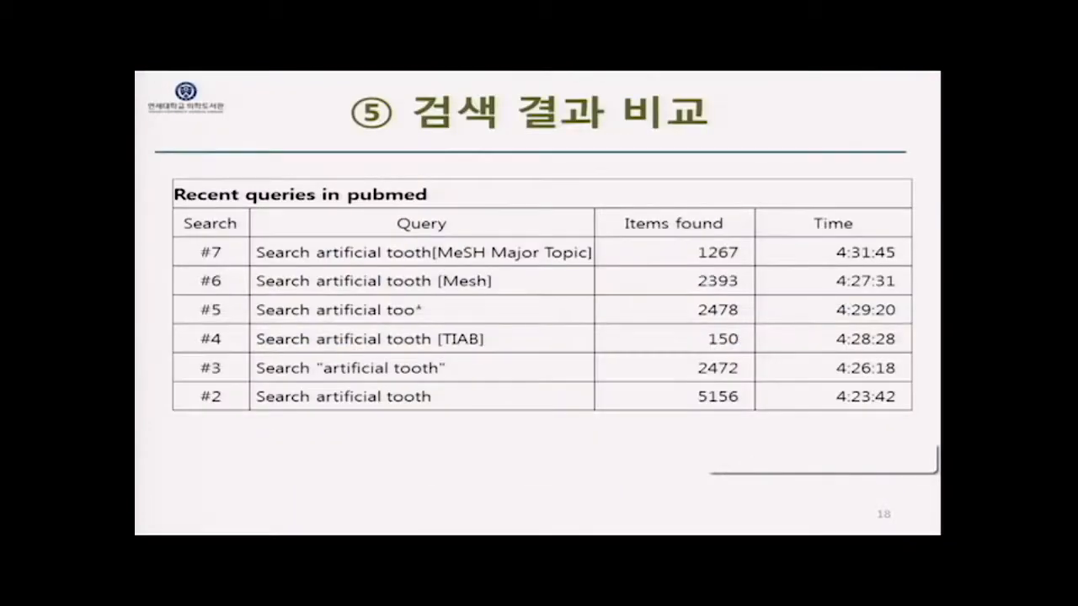
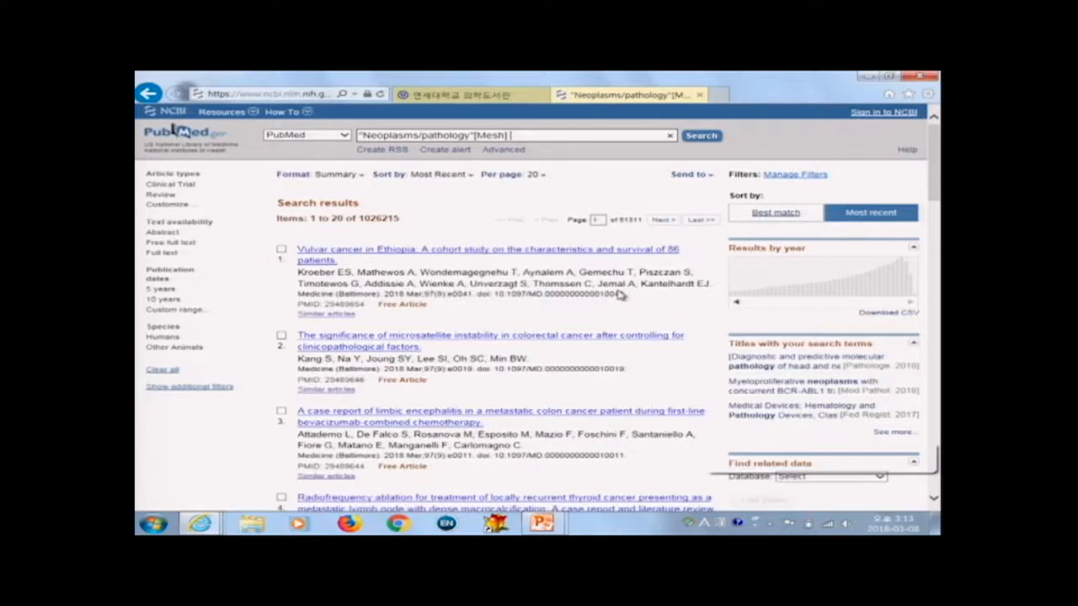
Step: Add Journal categories to the sidebar filters through the additional filters options
left_click(208, 389)
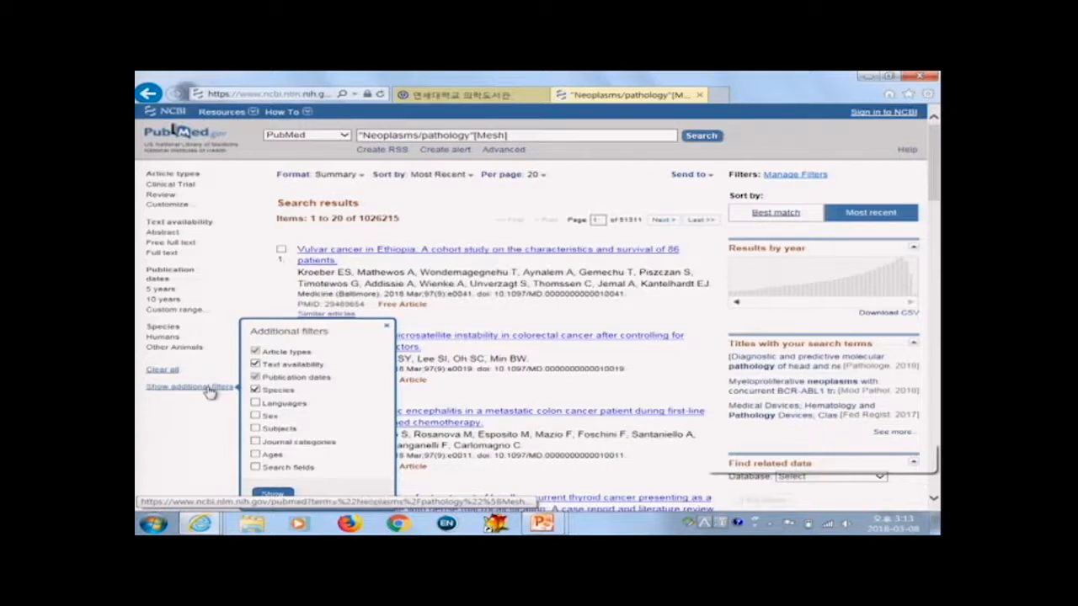
left_click(255, 441)
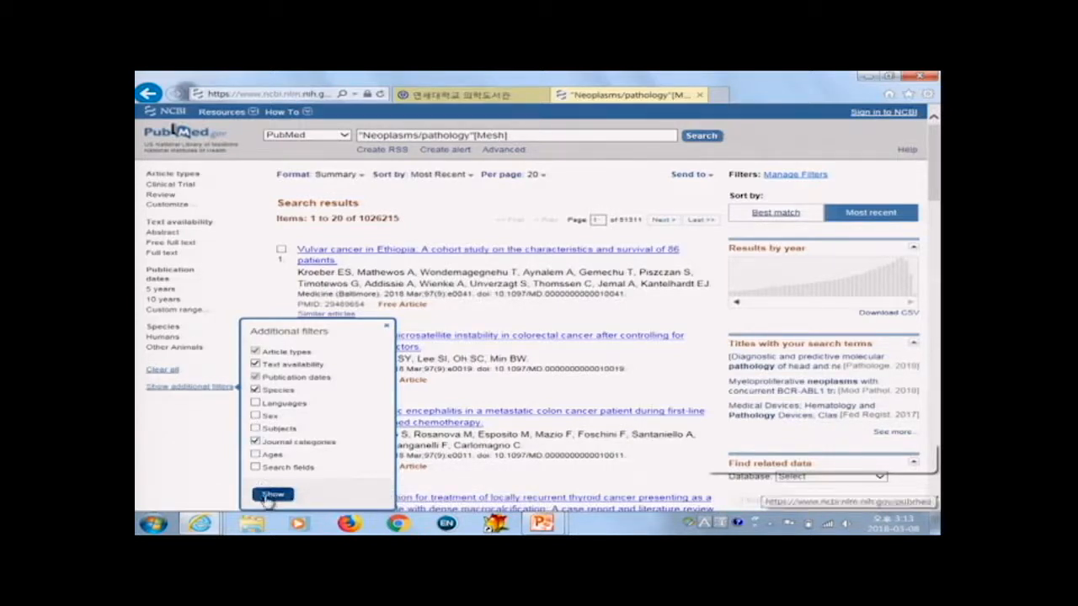
left_click(272, 493)
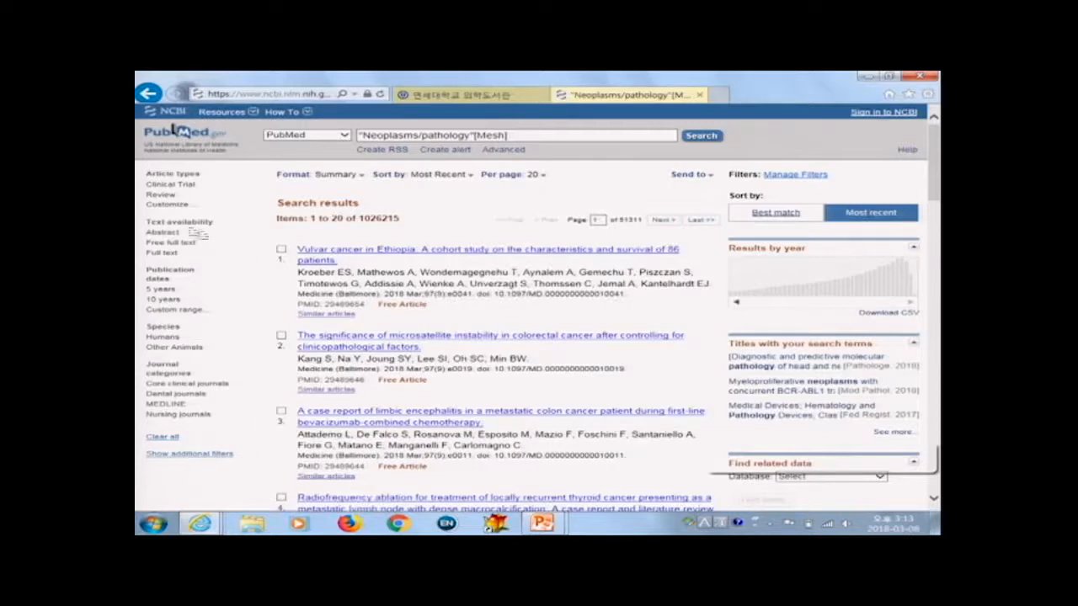
Step: Browse the article type options, then apply the 5 years publication date filter and clear it again
left_click(174, 206)
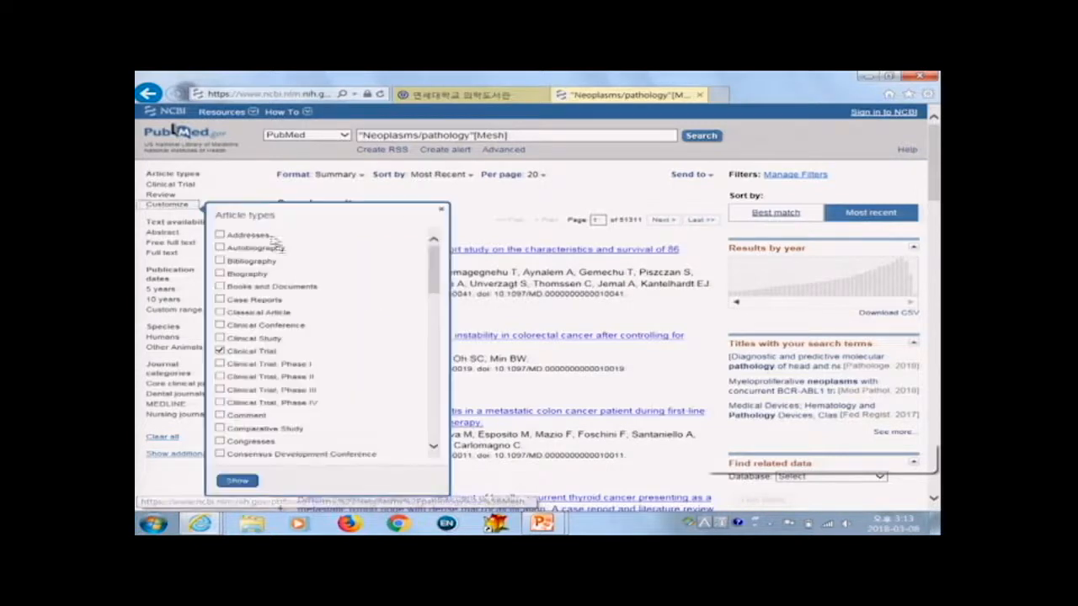
left_click(237, 197)
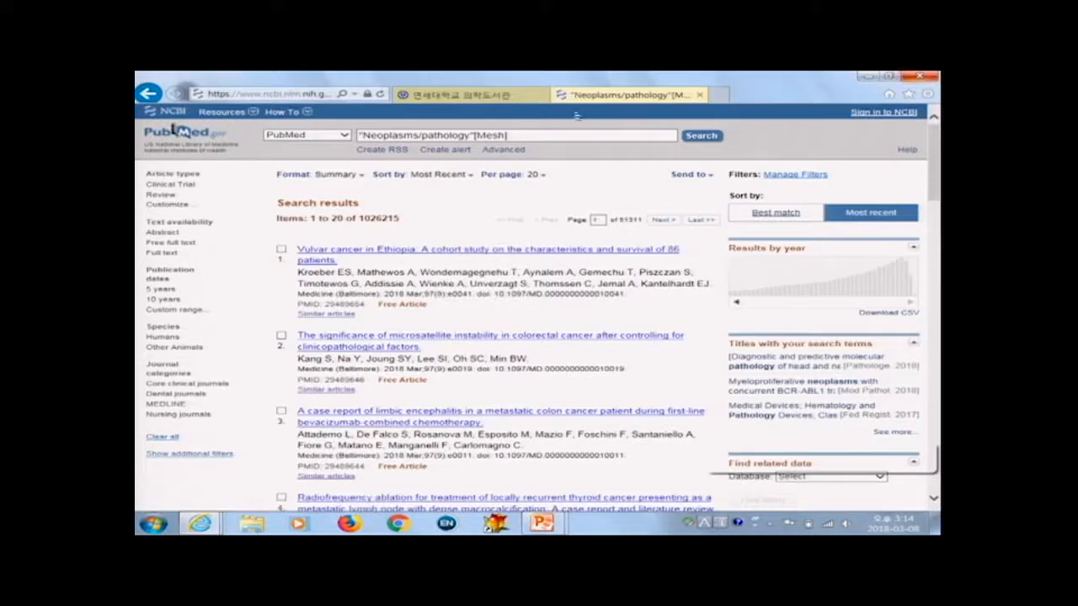
left_click(167, 291)
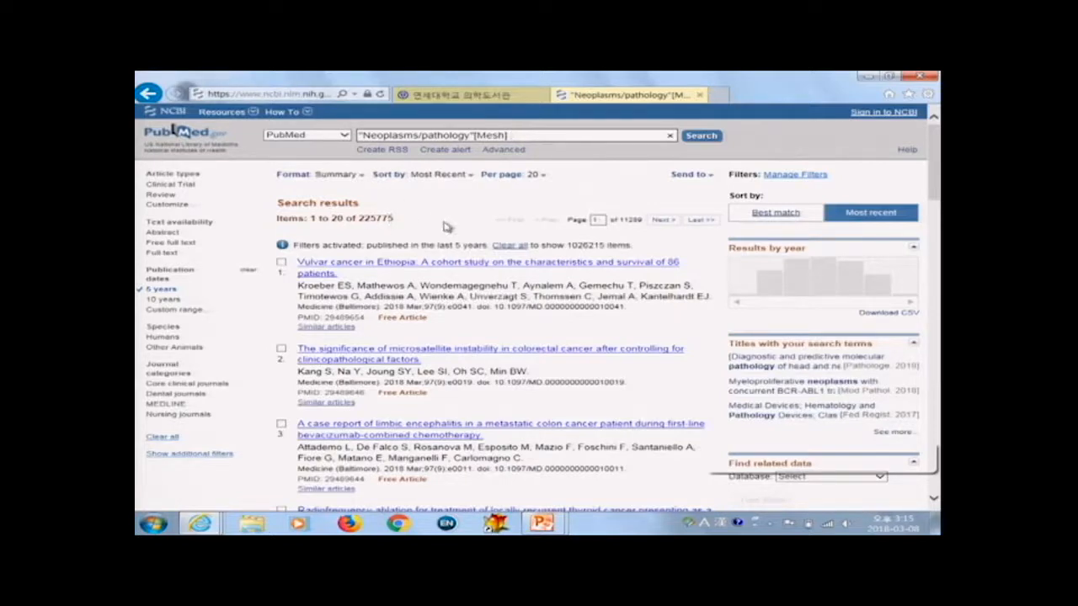
left_click(510, 246)
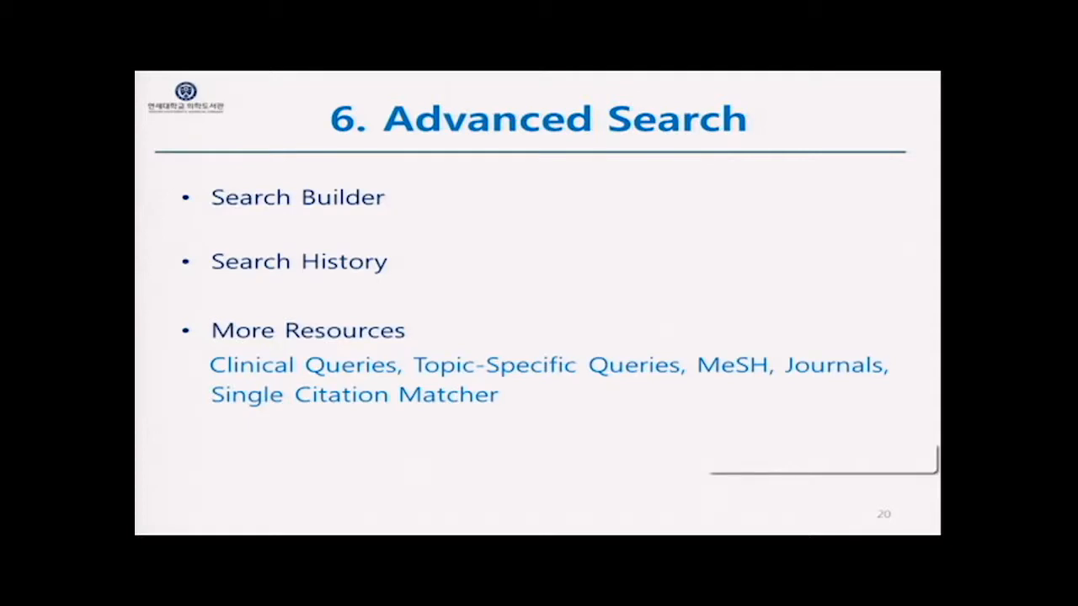
Step: Switch back to the browser and open the PubMed Advanced Search Builder
key("alt+Tab")
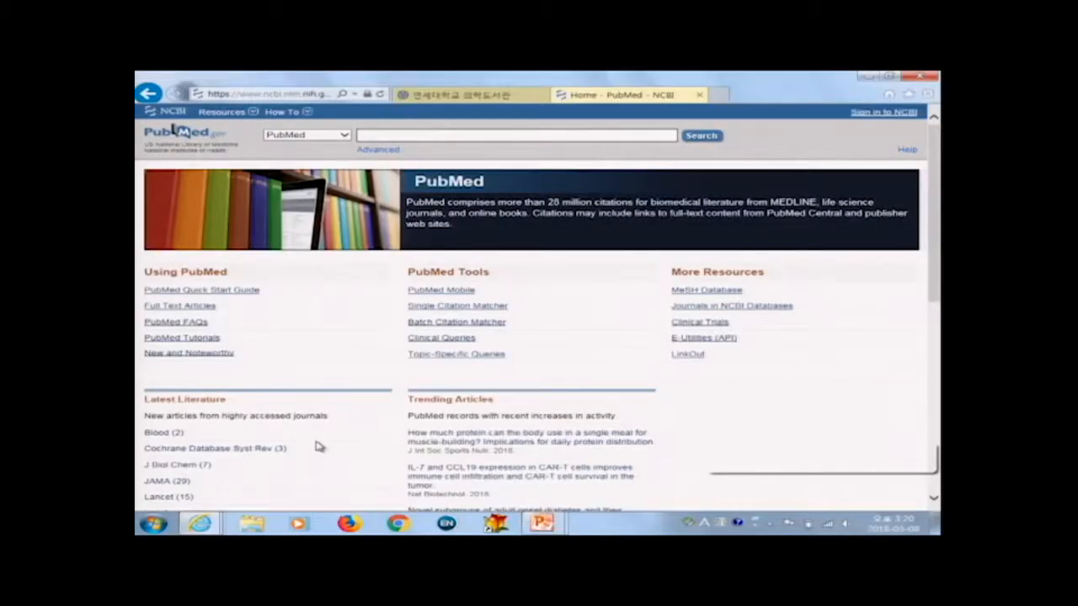
left_click(370, 152)
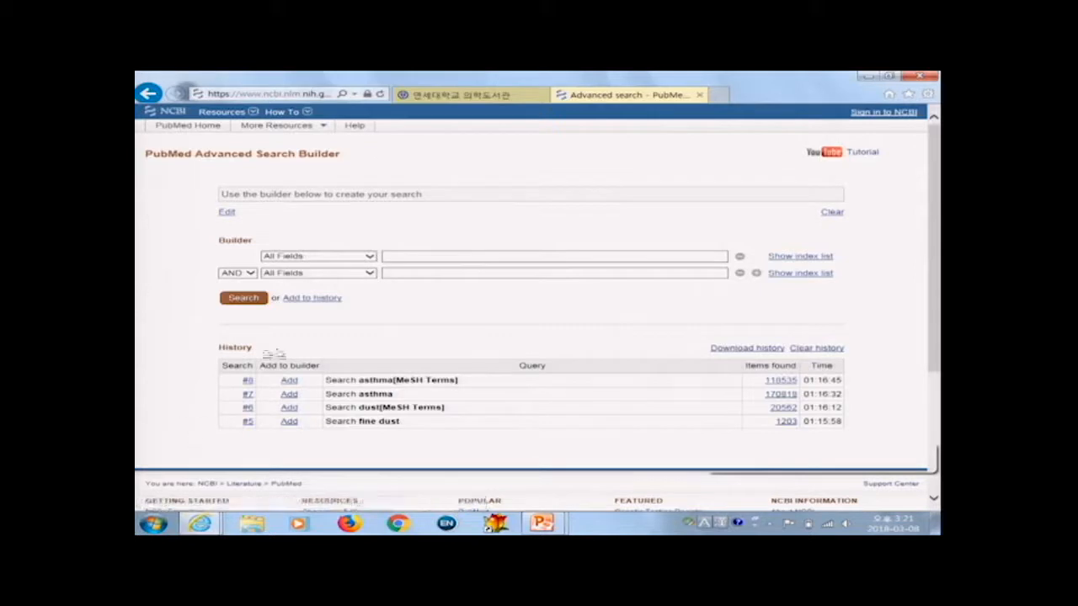
Step: Add the fine dust and dust[MeSH Terms] history searches to the builder, join them with OR, and search
left_click(289, 423)
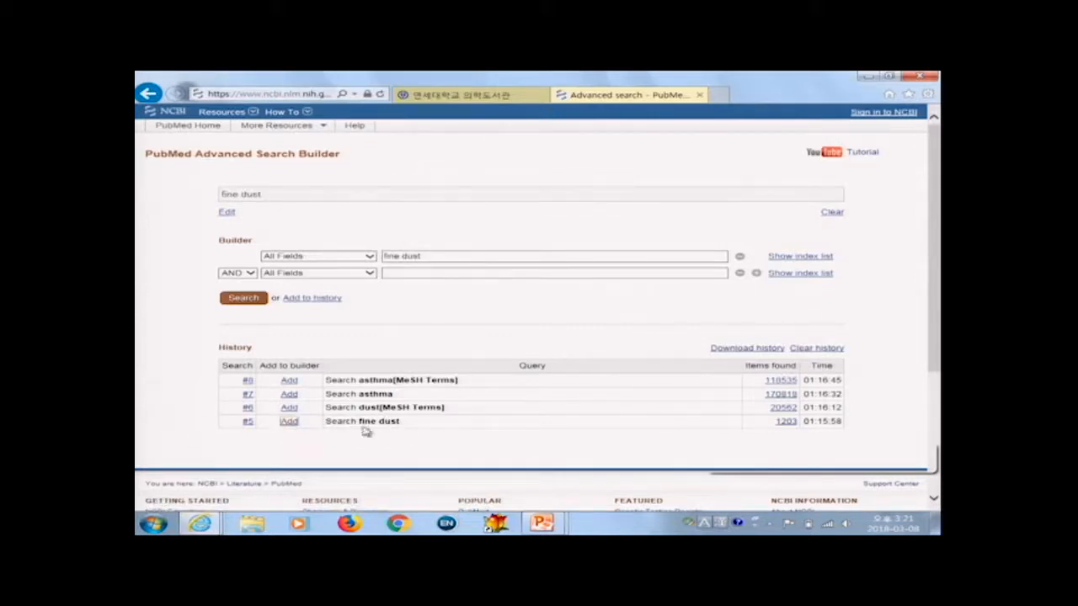
left_click(289, 409)
left_click(250, 275)
left_click(228, 281)
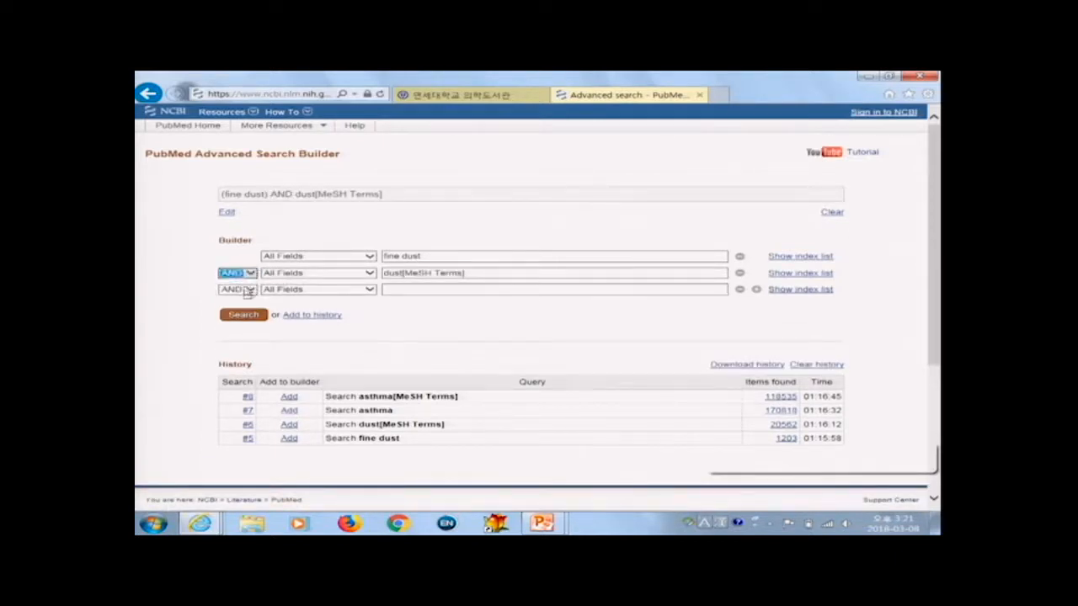
left_click(245, 317)
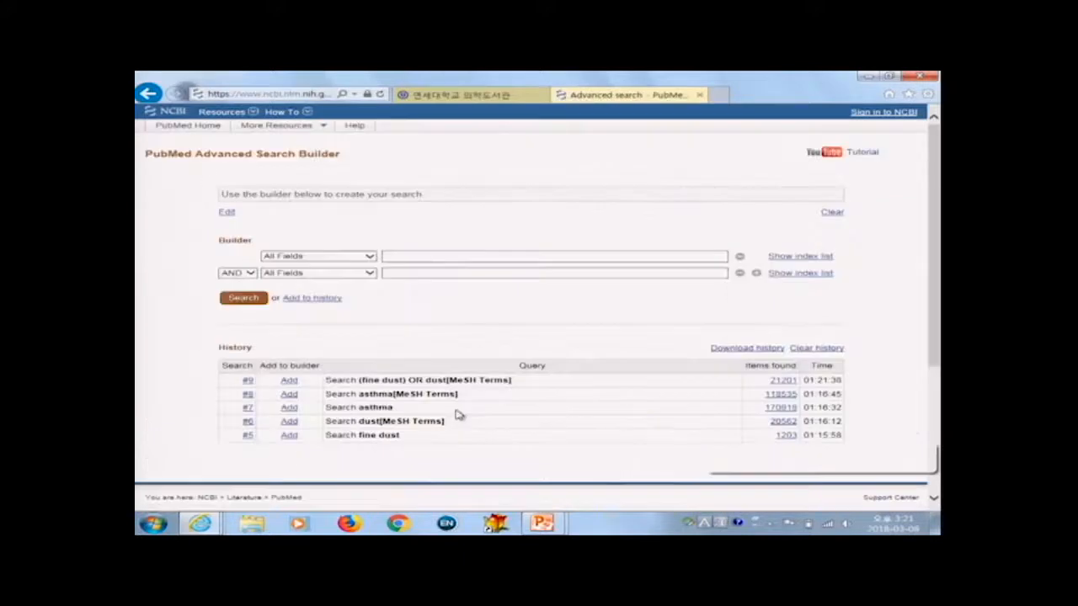
Step: Add the asthma and asthma[MeSH Terms] history searches to the builder, join them with OR, and search
left_click(289, 410)
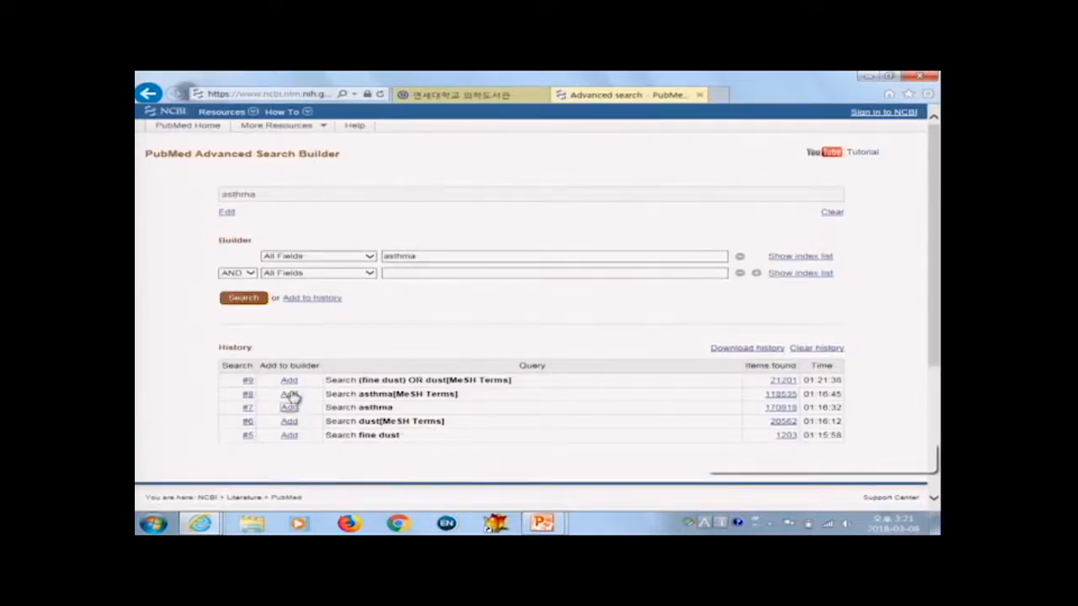
left_click(291, 395)
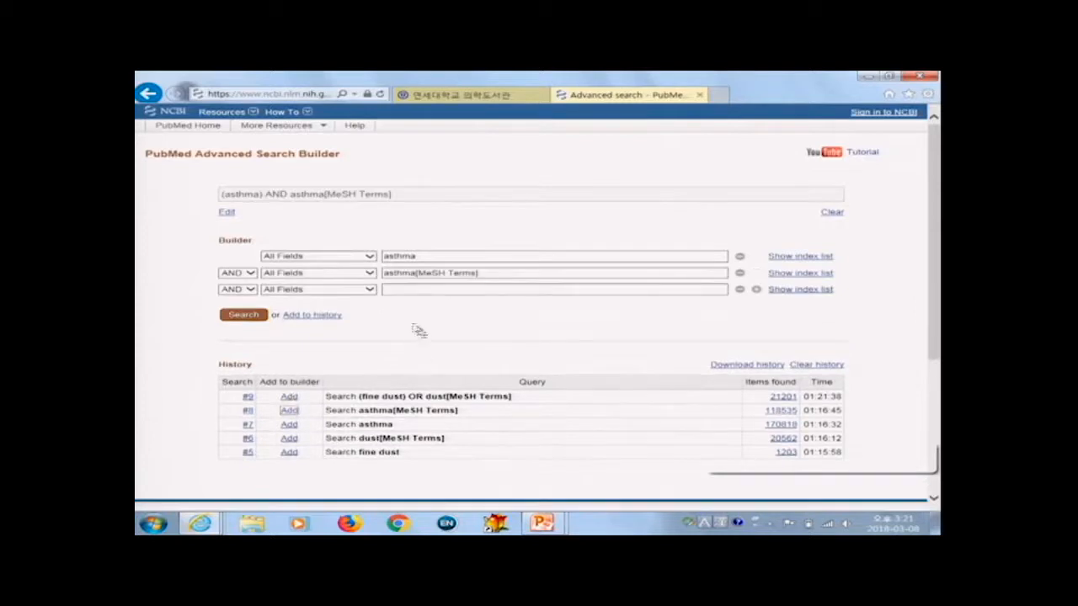
left_click(247, 275)
left_click(246, 281)
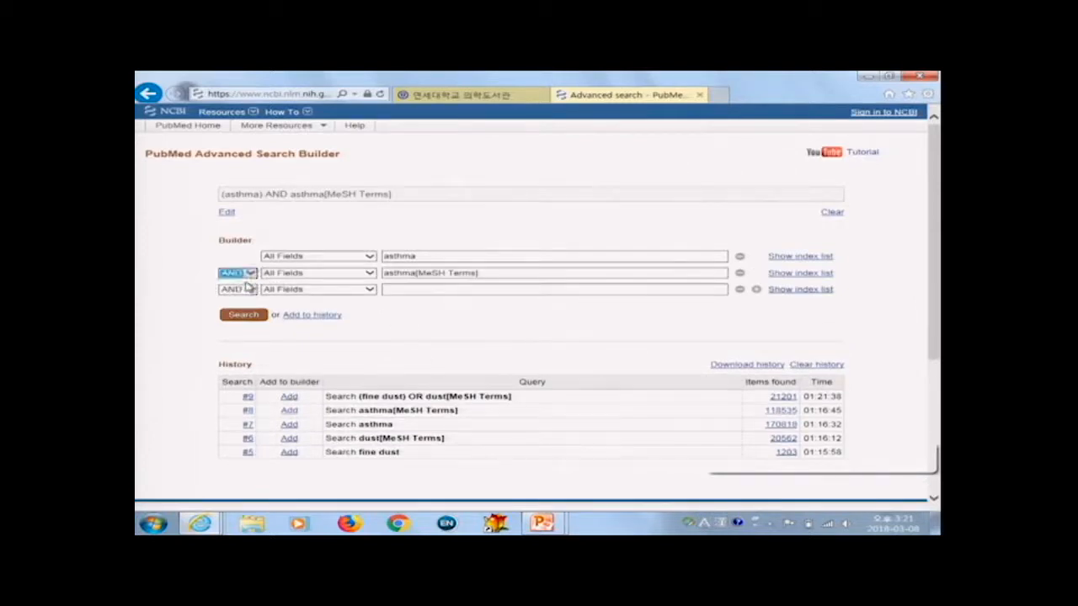
left_click(247, 316)
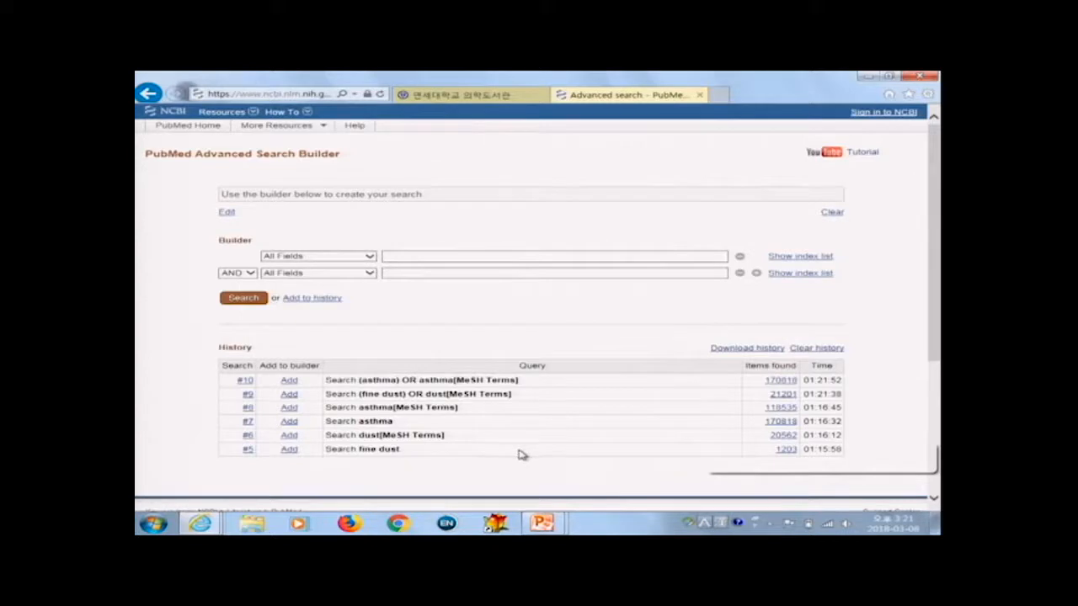
Step: Add the two combined OR searches, #9 and #10, to the builder joined with AND
left_click(288, 395)
left_click(289, 379)
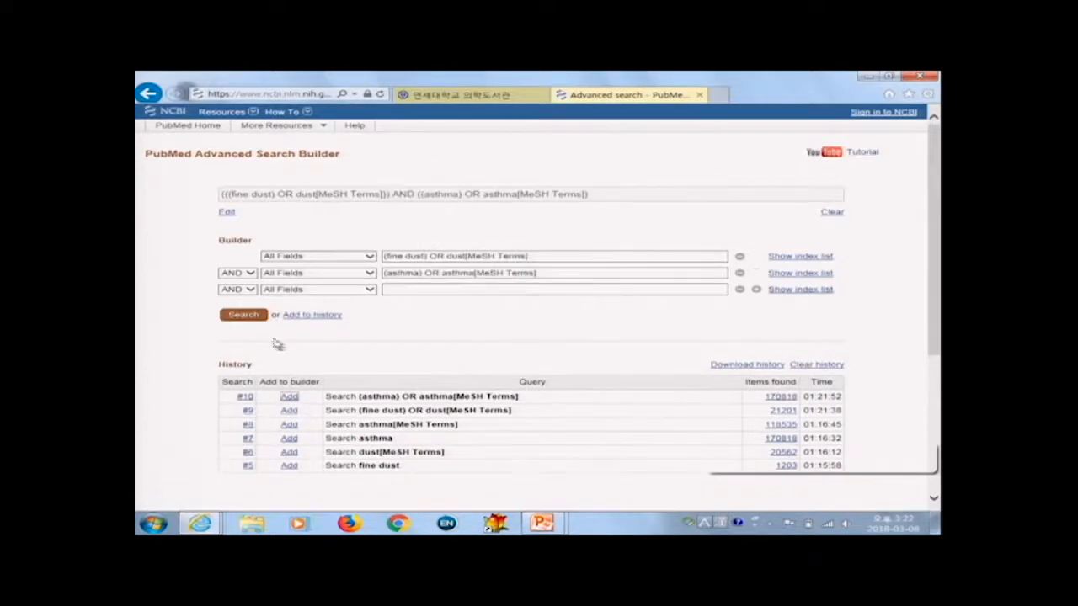
left_click(253, 274)
left_click(246, 272)
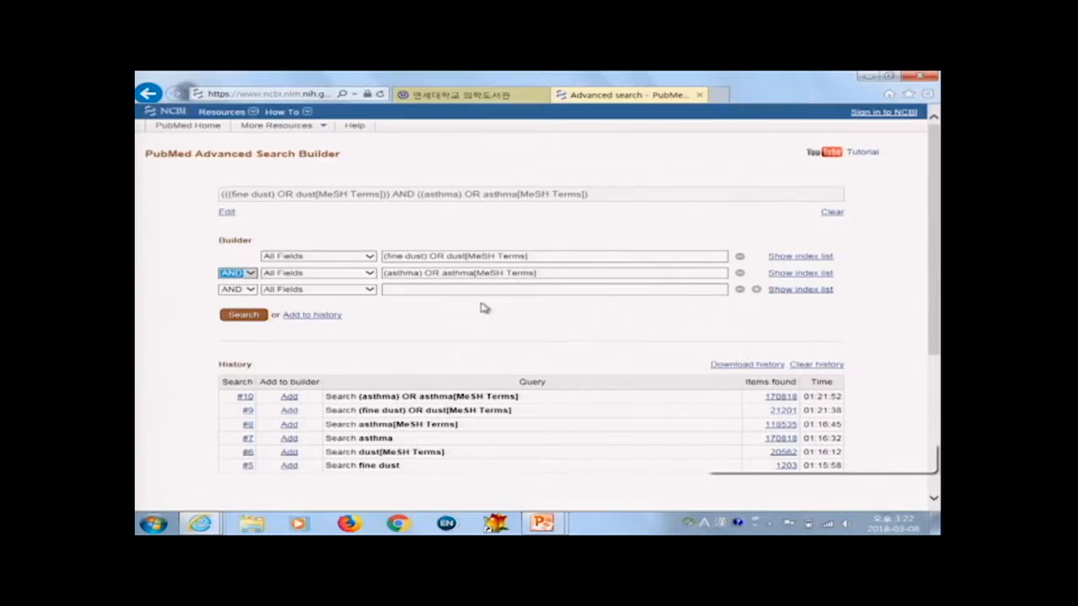
Step: View the options menu of history search #10, then set the first builder row's field to Title/Abstract
left_click(243, 399)
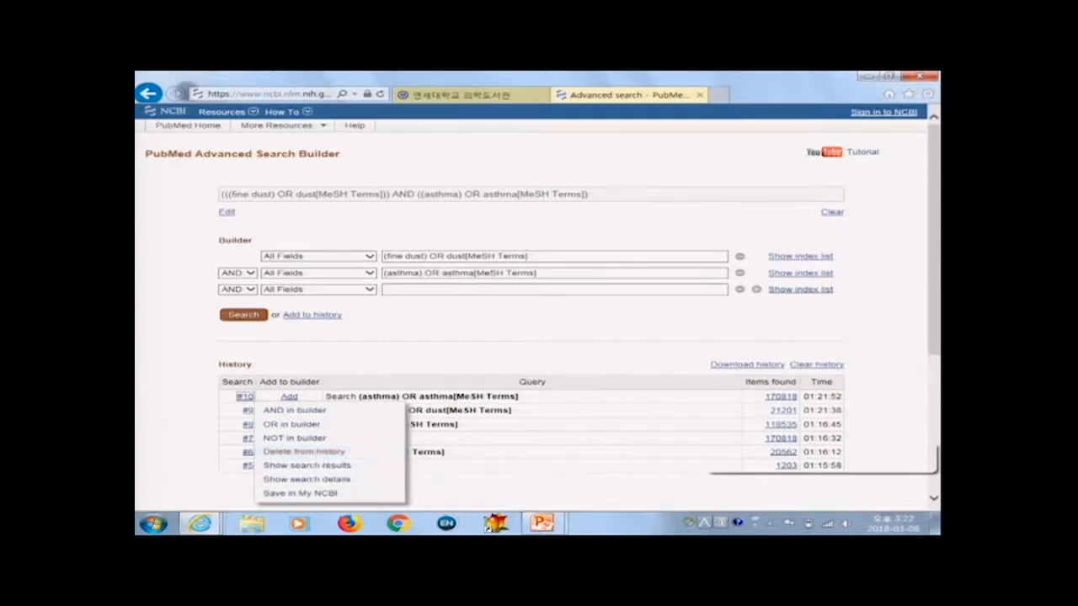
left_click(661, 339)
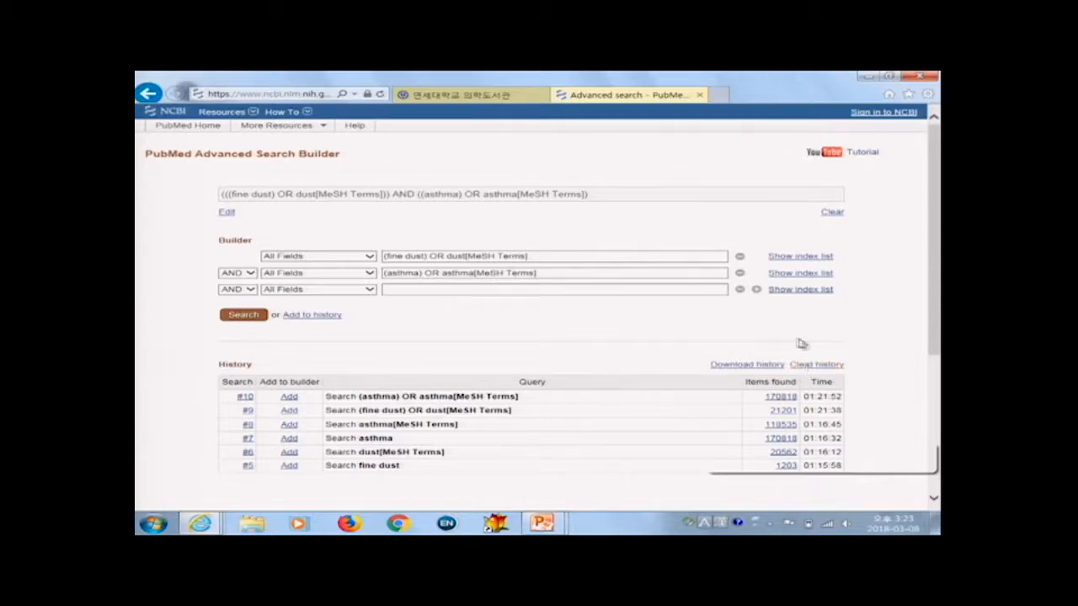
left_click(342, 256)
scroll(345, 337, "down", 5)
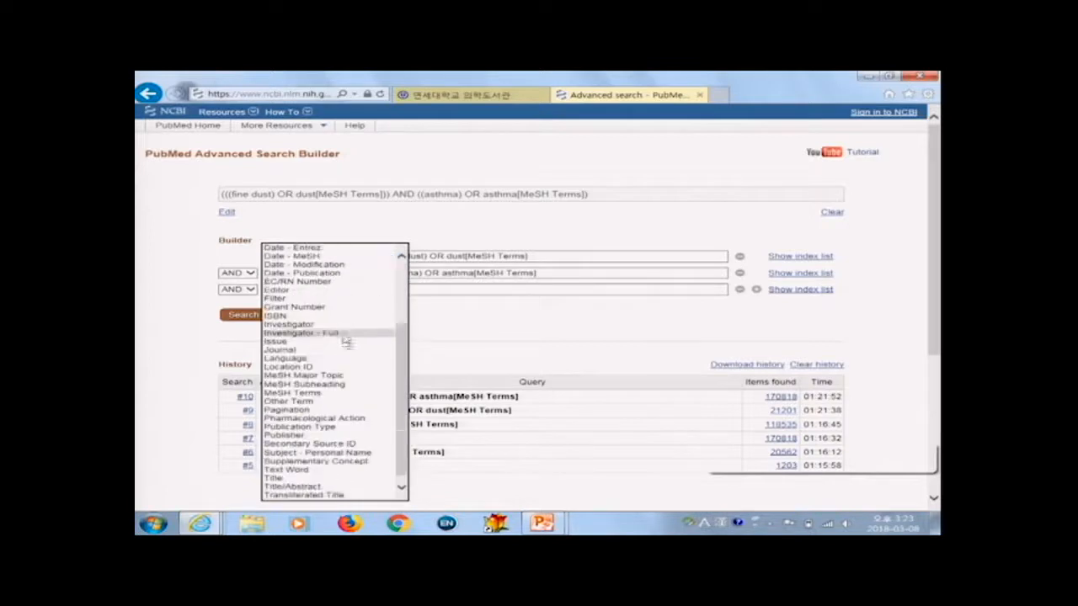
left_click(341, 478)
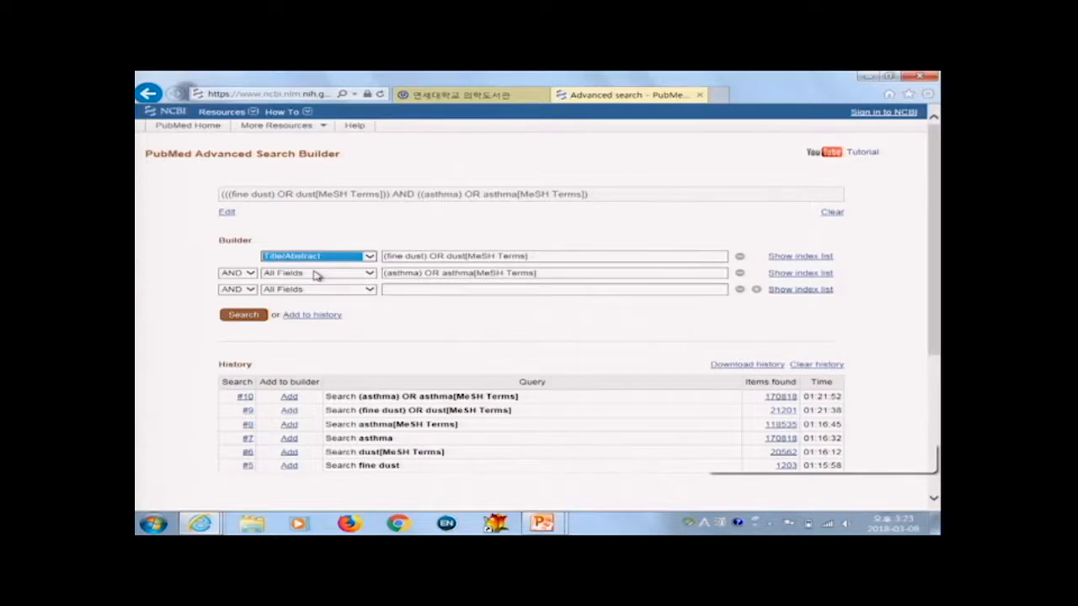
Step: Switch to the PowerPoint presentation
key("alt+Tab")
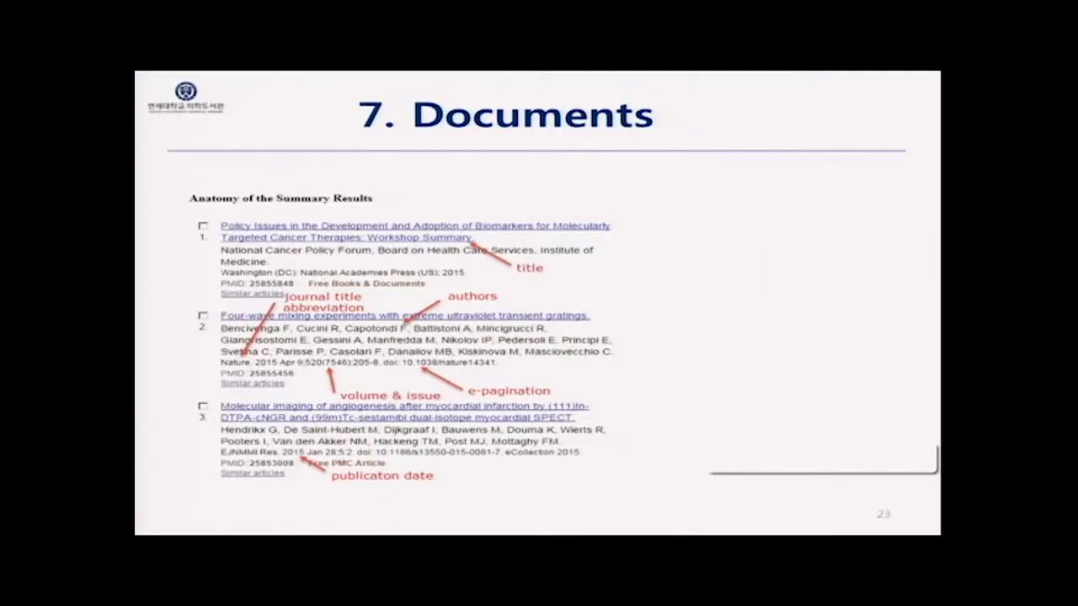
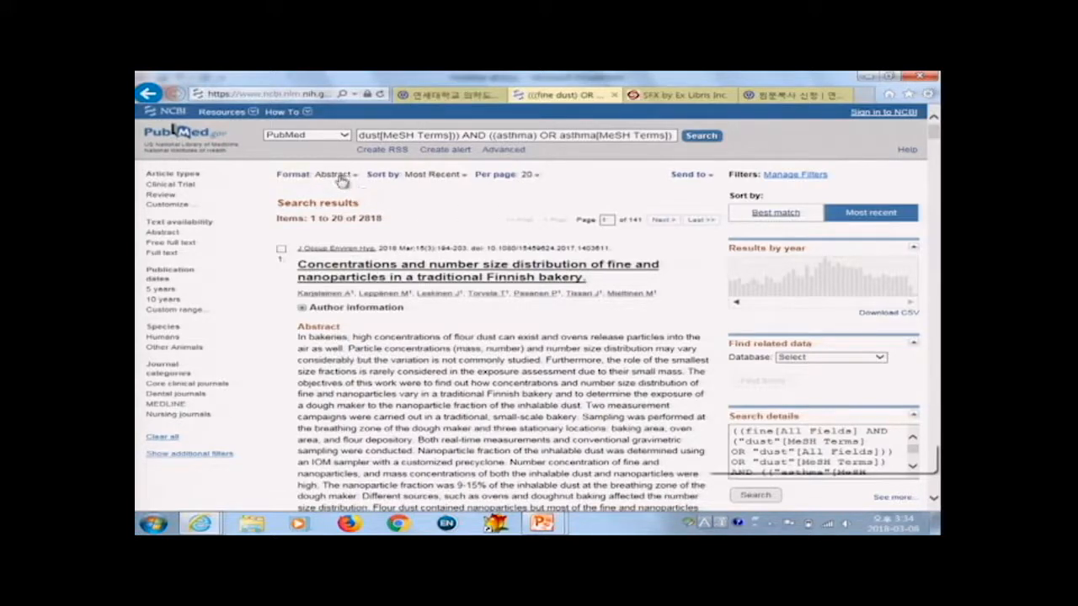
Step: Go back to the previous results page and set the display format to Abstract
key("alt+Left")
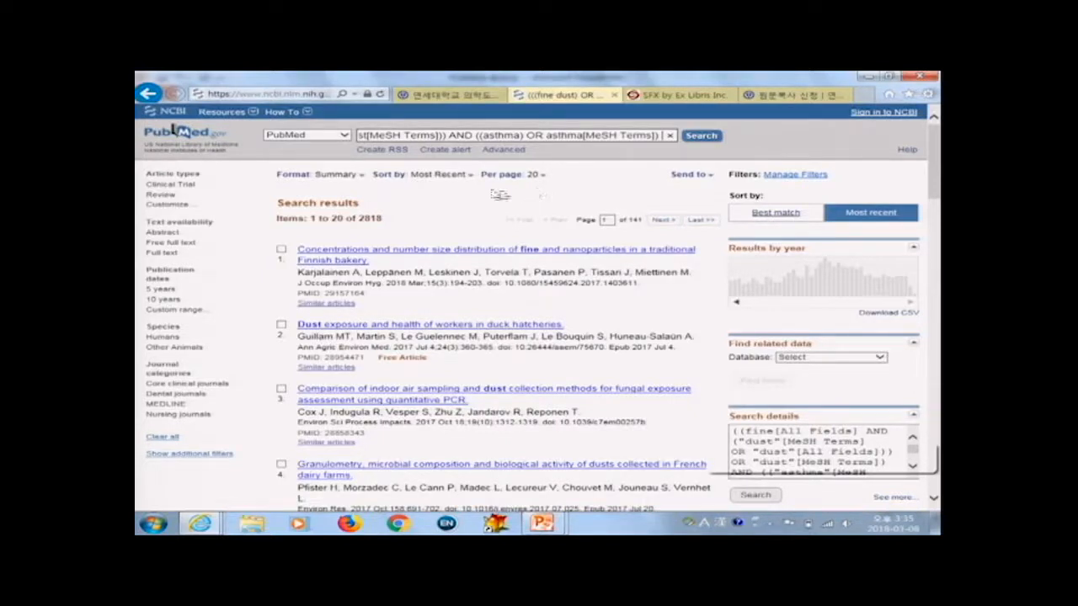
left_click(345, 175)
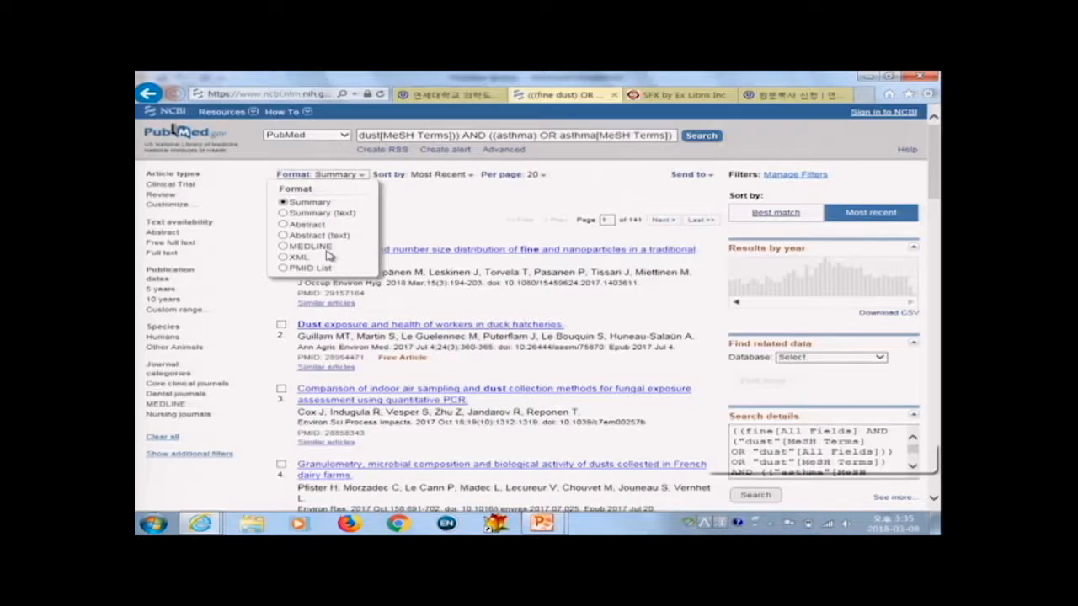
left_click(316, 226)
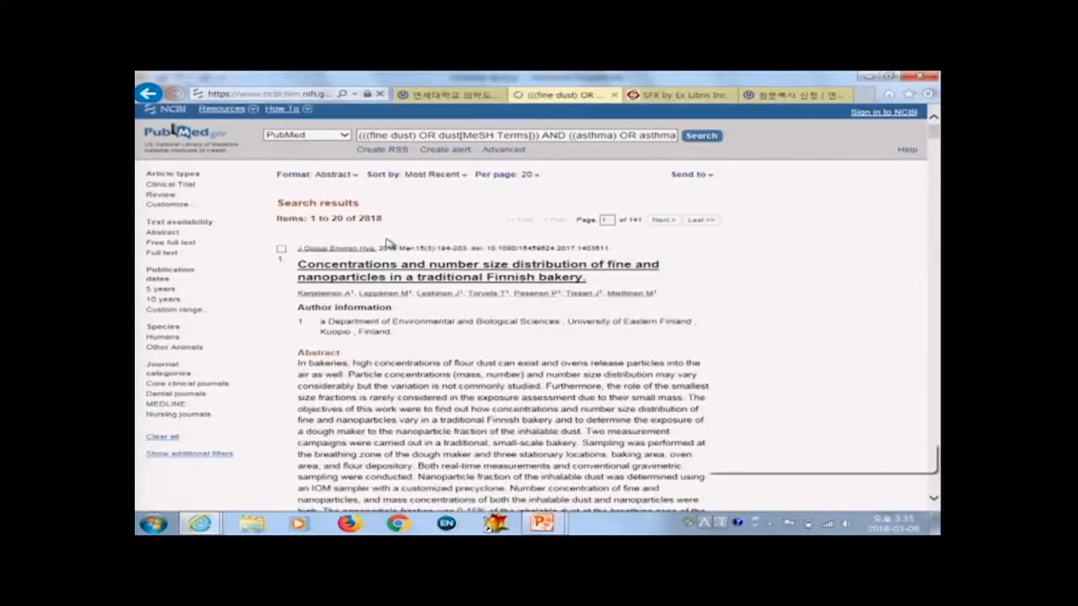
Step: Scroll through the article abstracts in the search results
scroll(518, 276, "down", 5)
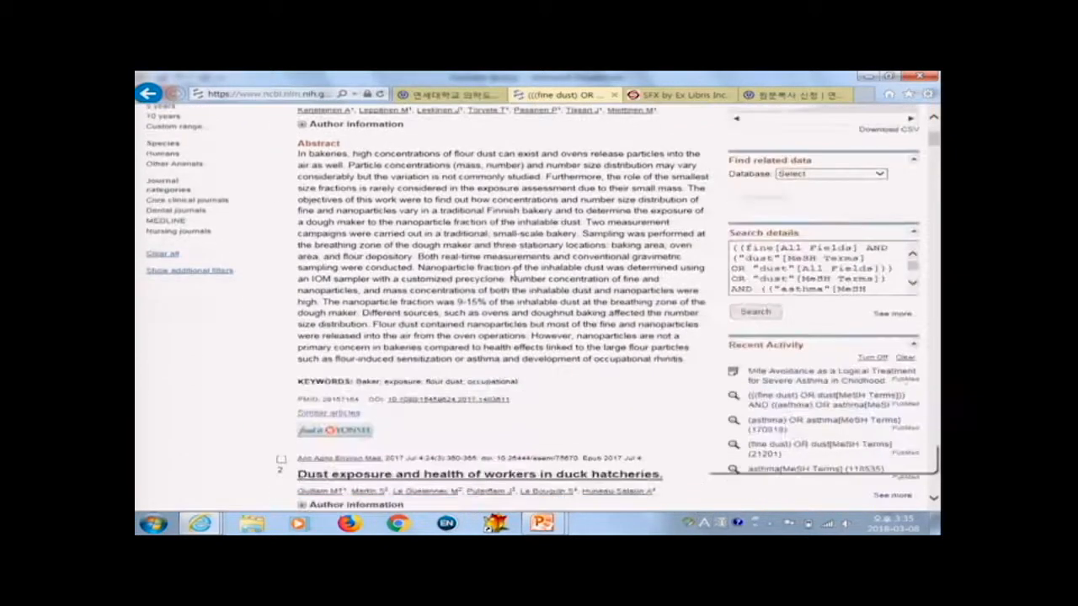
scroll(518, 278, "down", 8)
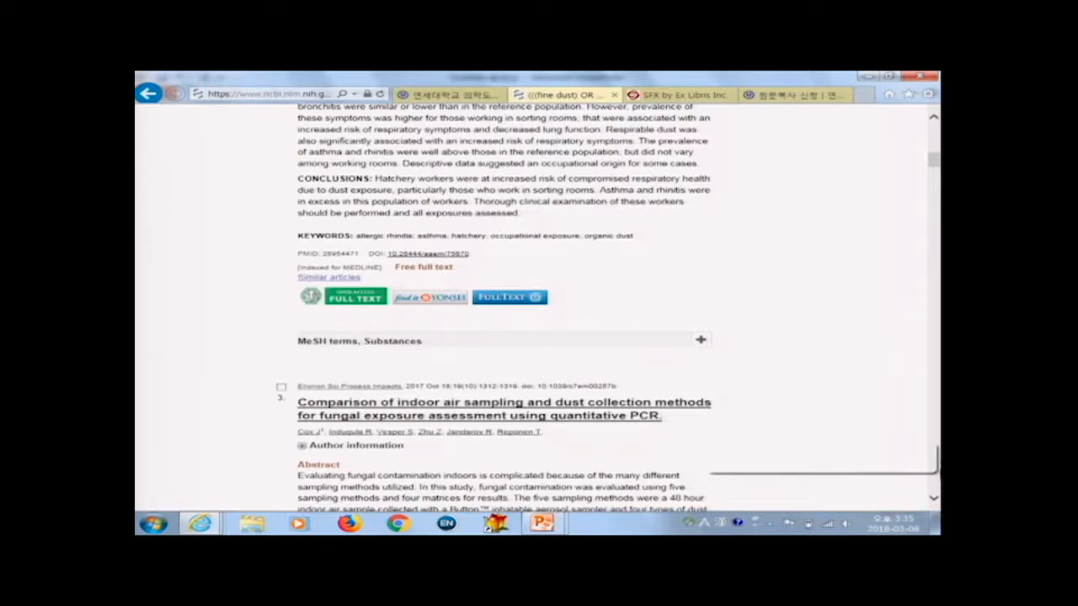
scroll(918, 508, "down", 3)
scroll(918, 508, "down", 3)
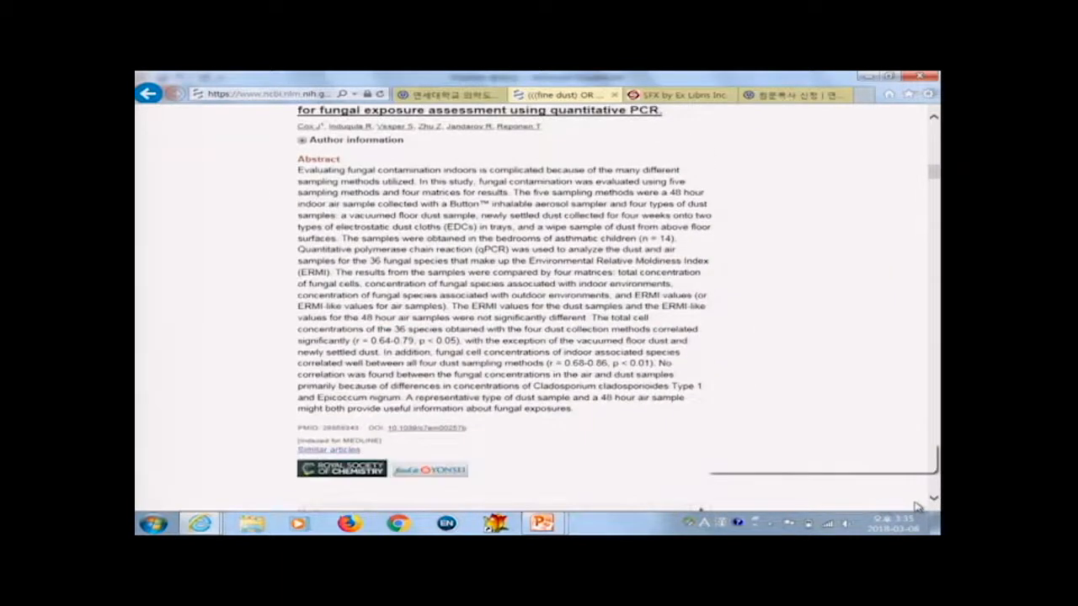
scroll(882, 502, "down", 8)
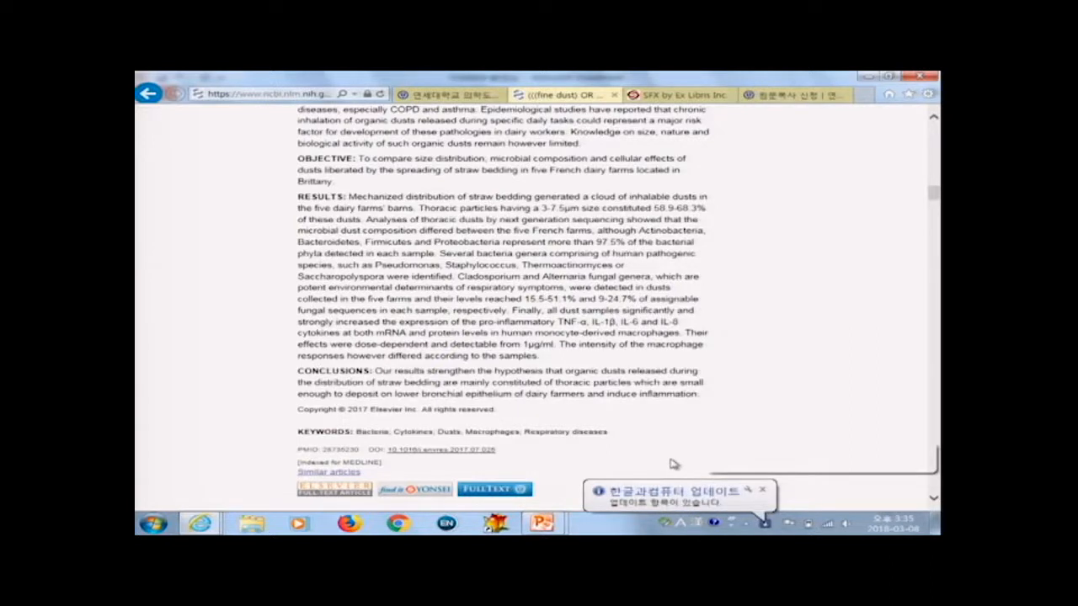
scroll(673, 464, "down", 1)
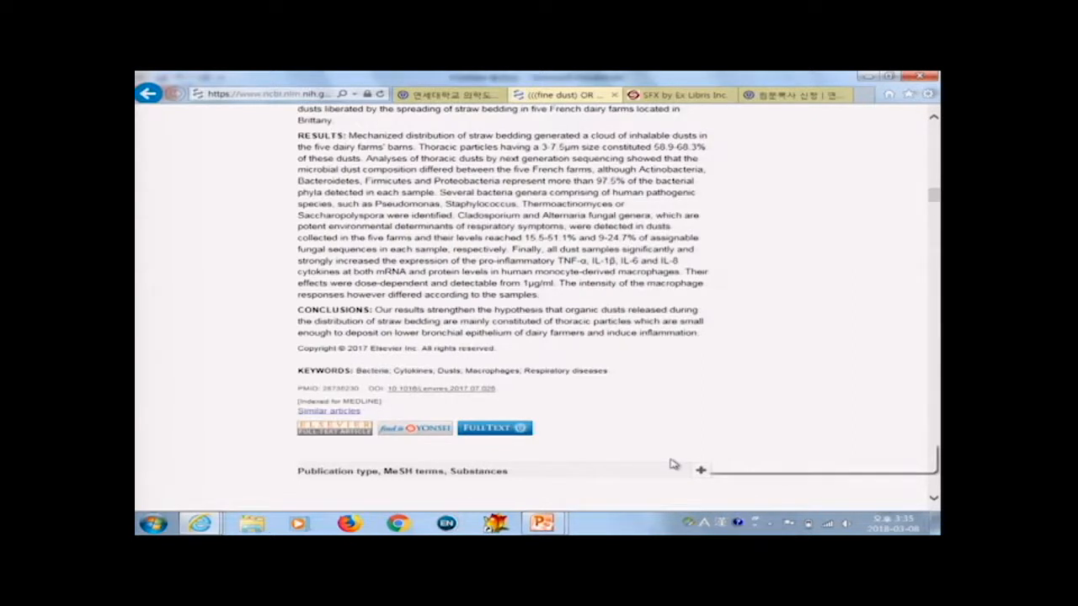
scroll(662, 460, "down", 1)
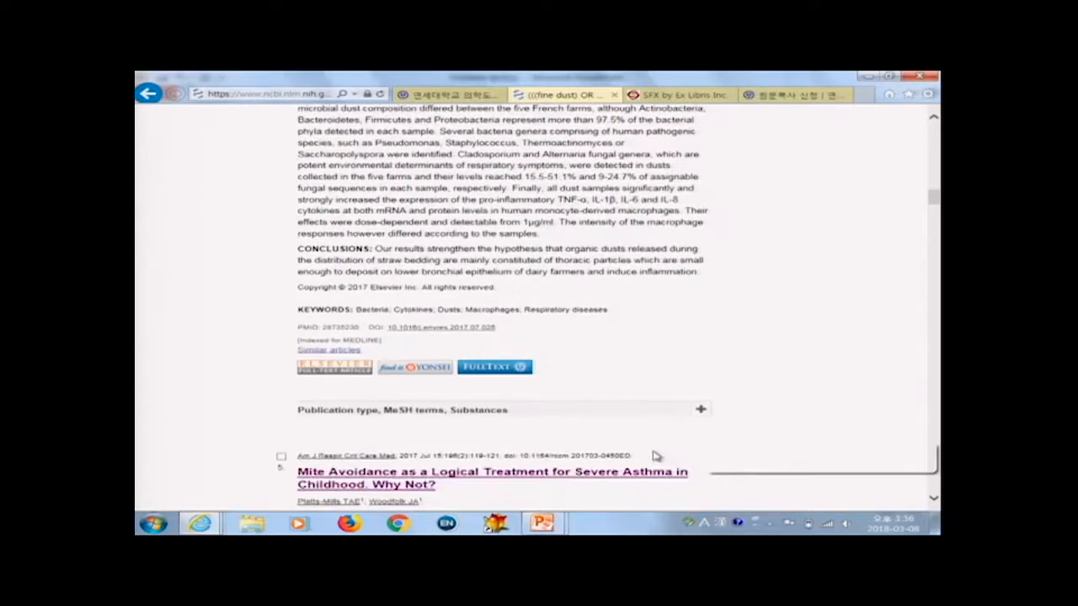
scroll(657, 455, "down", 3)
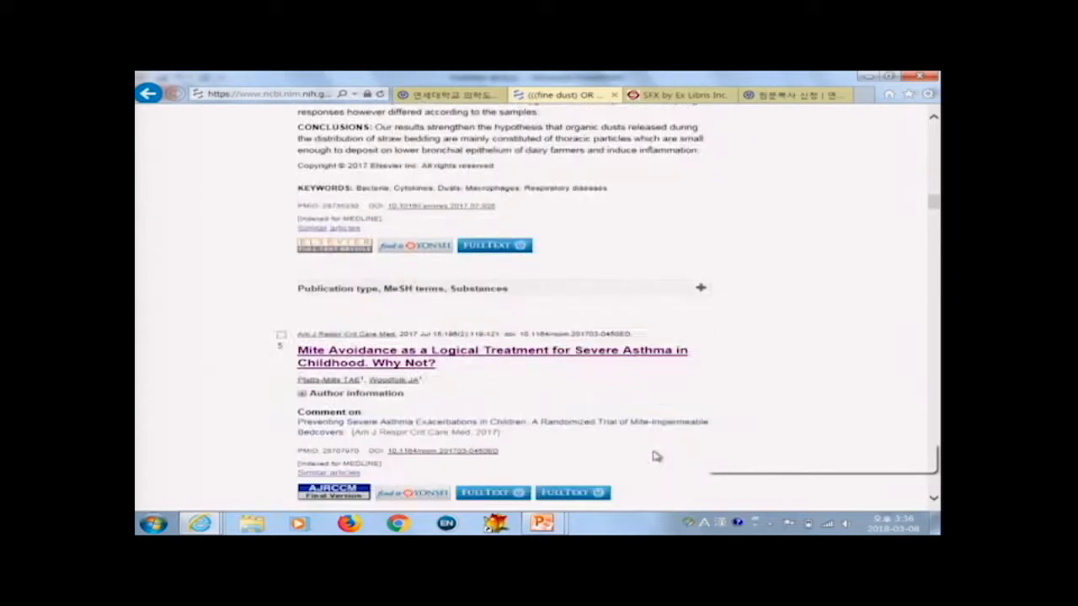
scroll(657, 455, "down", 1)
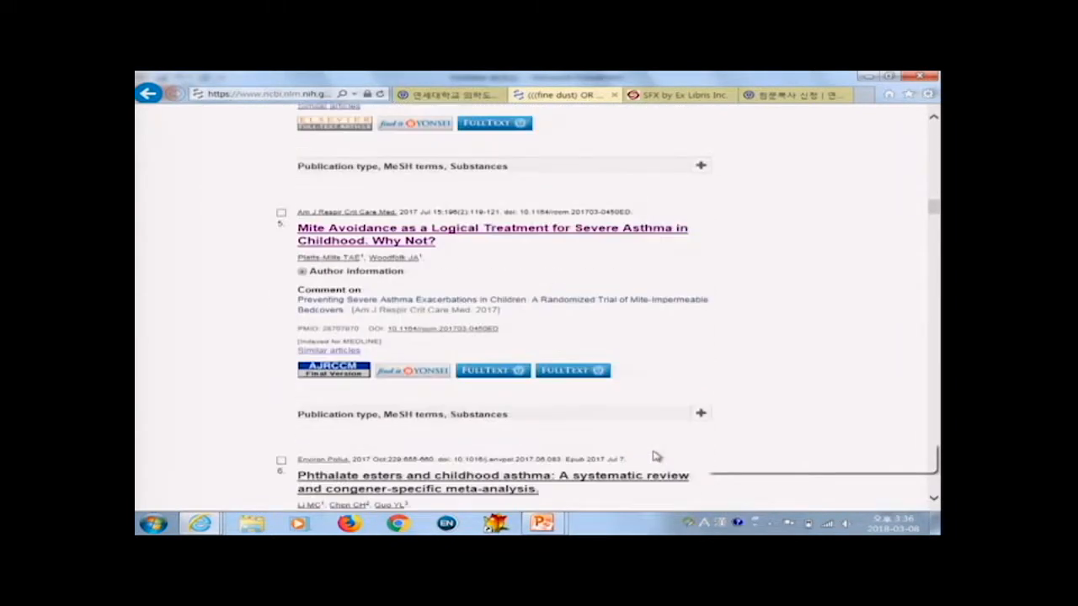
scroll(657, 455, "down", 1)
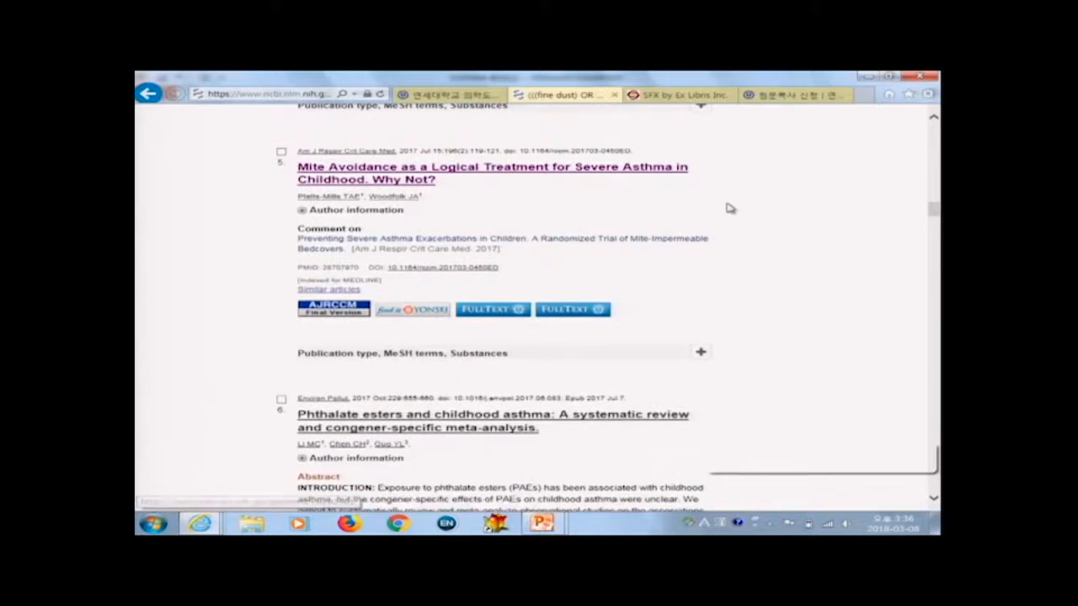
Step: Open the library Find It tab, then review the document delivery request form and its fee table
left_click(684, 96)
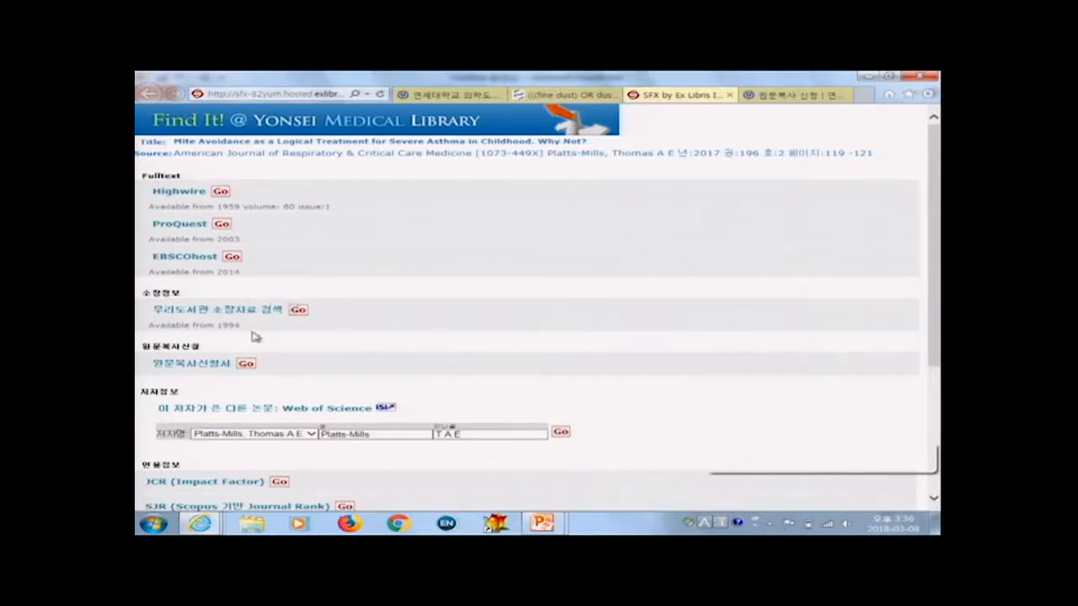
left_click(813, 96)
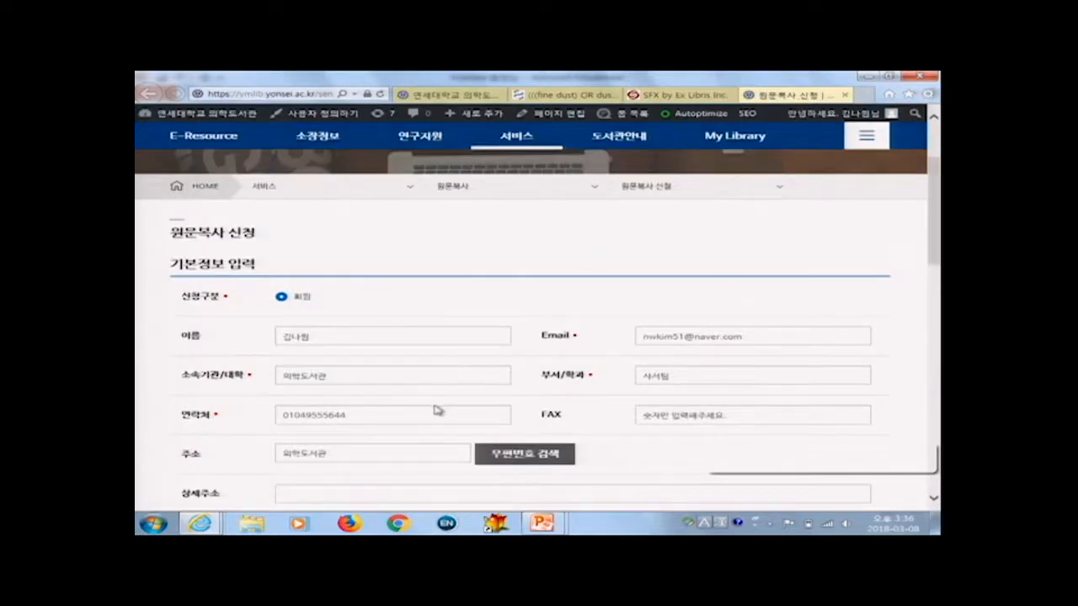
scroll(320, 316, "down", 1)
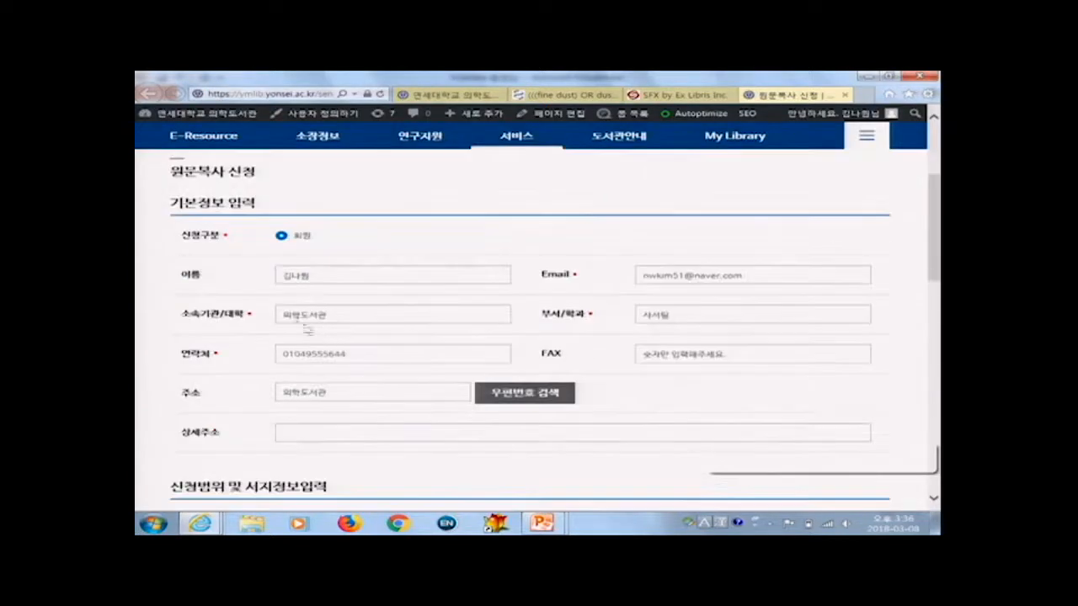
scroll(364, 357, "down", 3)
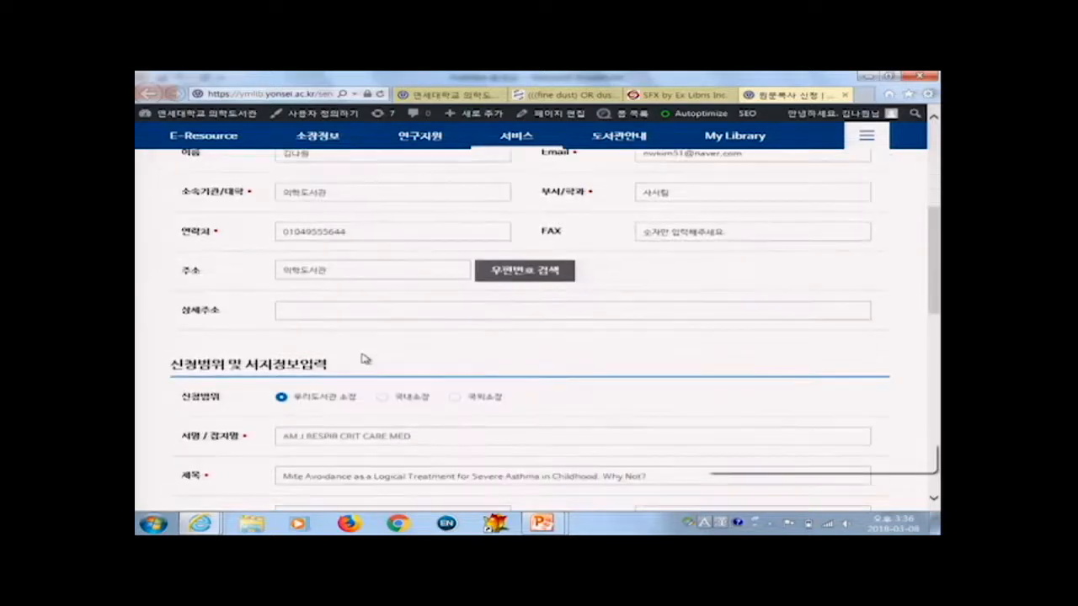
scroll(364, 357, "down", 2)
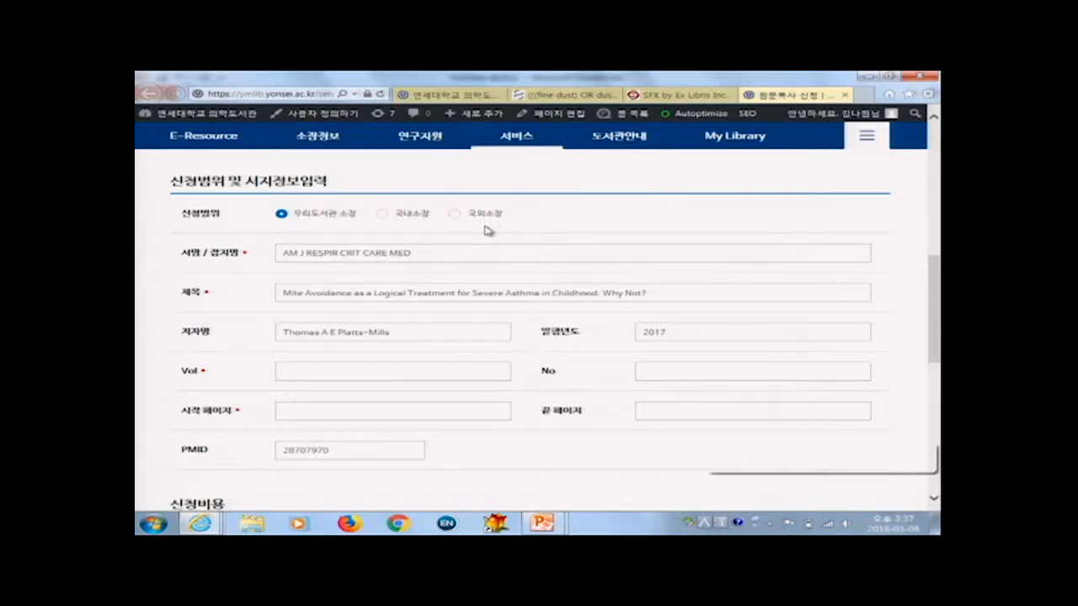
scroll(468, 269, "down", 3)
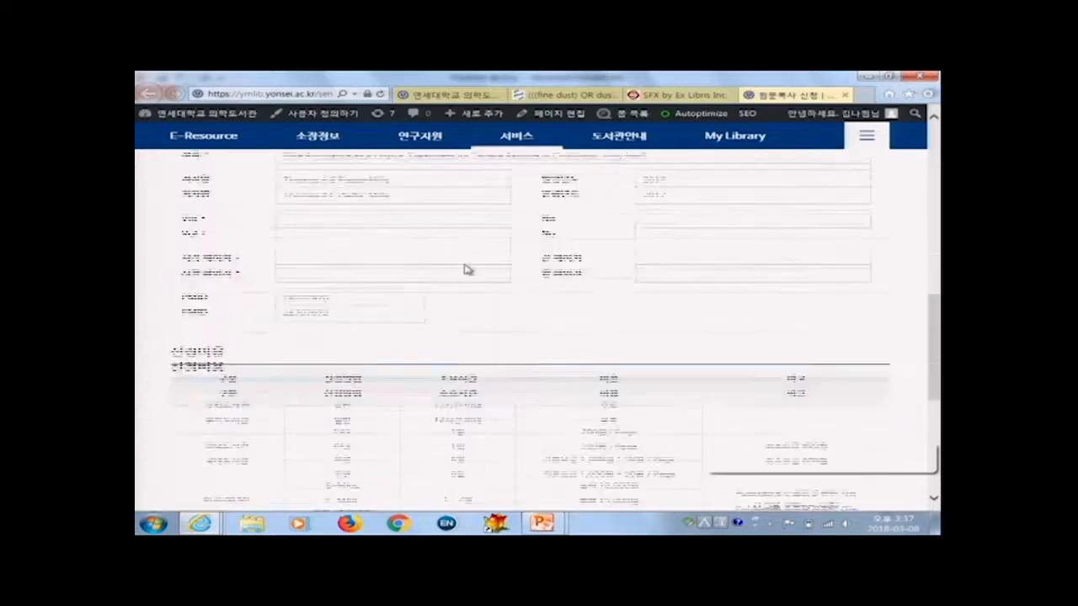
scroll(468, 269, "down", 3)
scroll(465, 266, "up", 1)
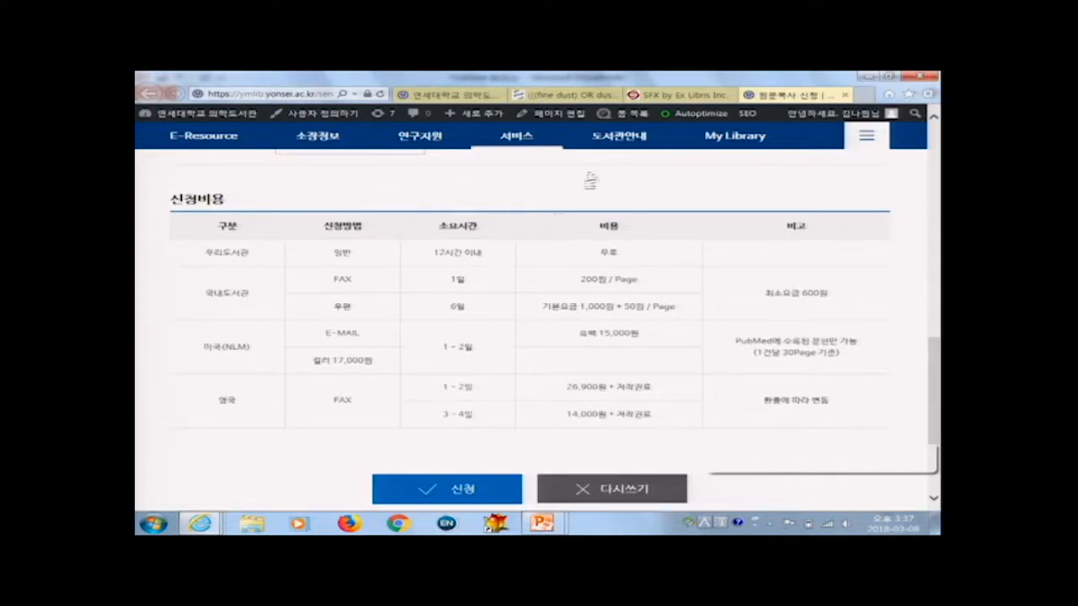
Step: Return to the Find It tab and review its full-text and service links for the article
left_click(665, 94)
scroll(366, 340, "down", 1)
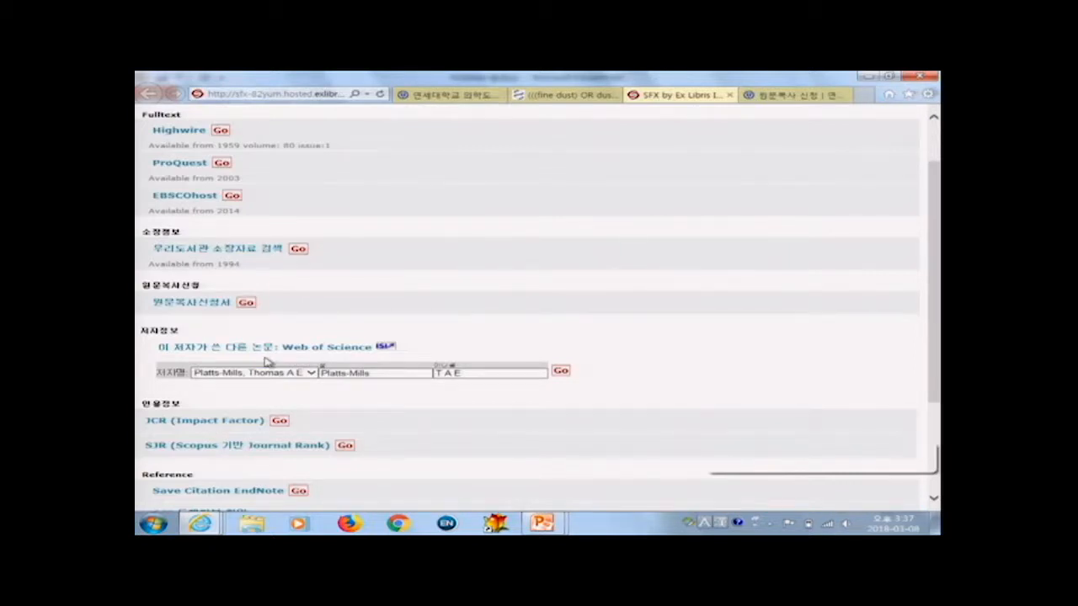
scroll(257, 361, "down", 1)
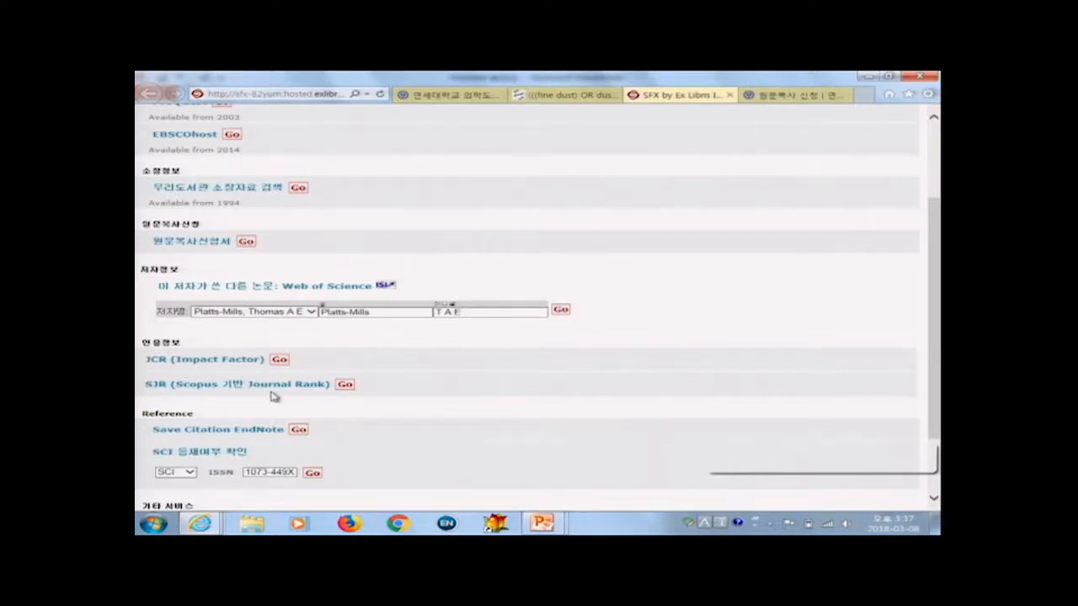
scroll(271, 396, "down", 2)
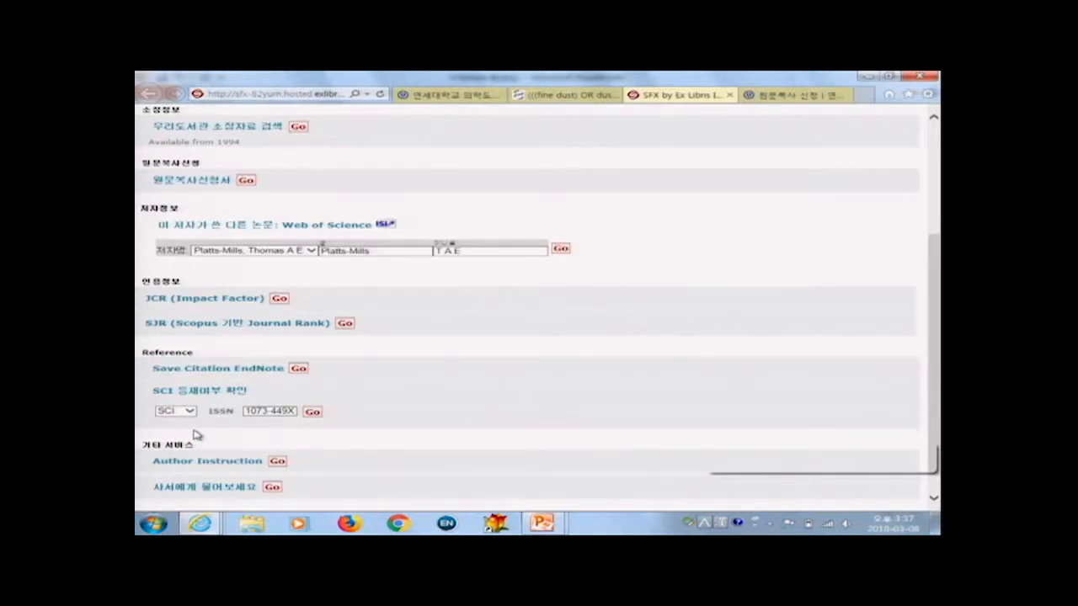
Step: Return to the PubMed results tab, scroll to the top, and view the sort and per-page options
left_click(575, 96)
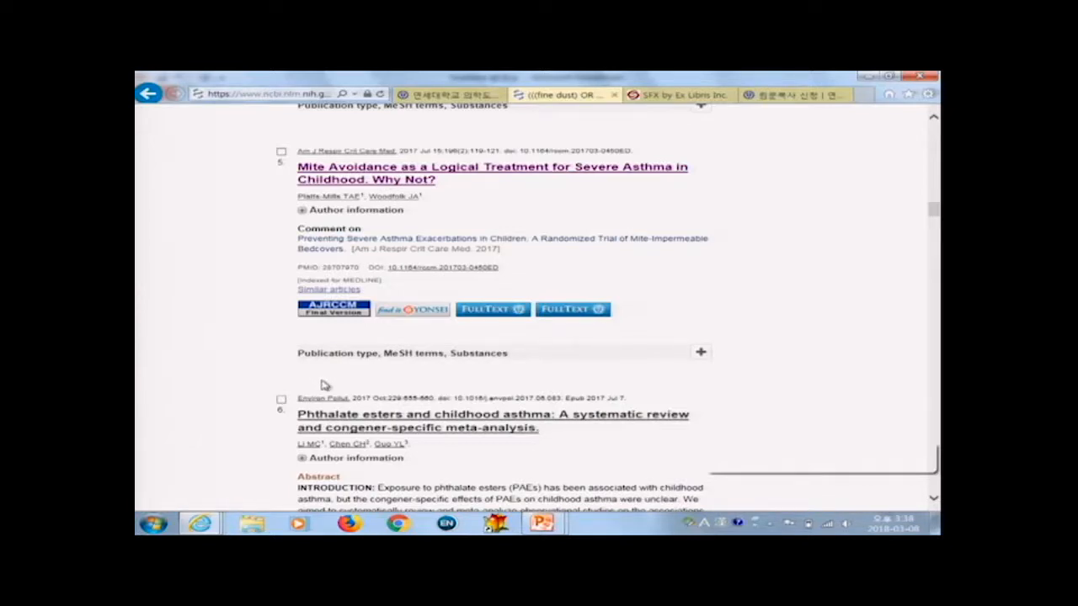
scroll(568, 234, "up", 5)
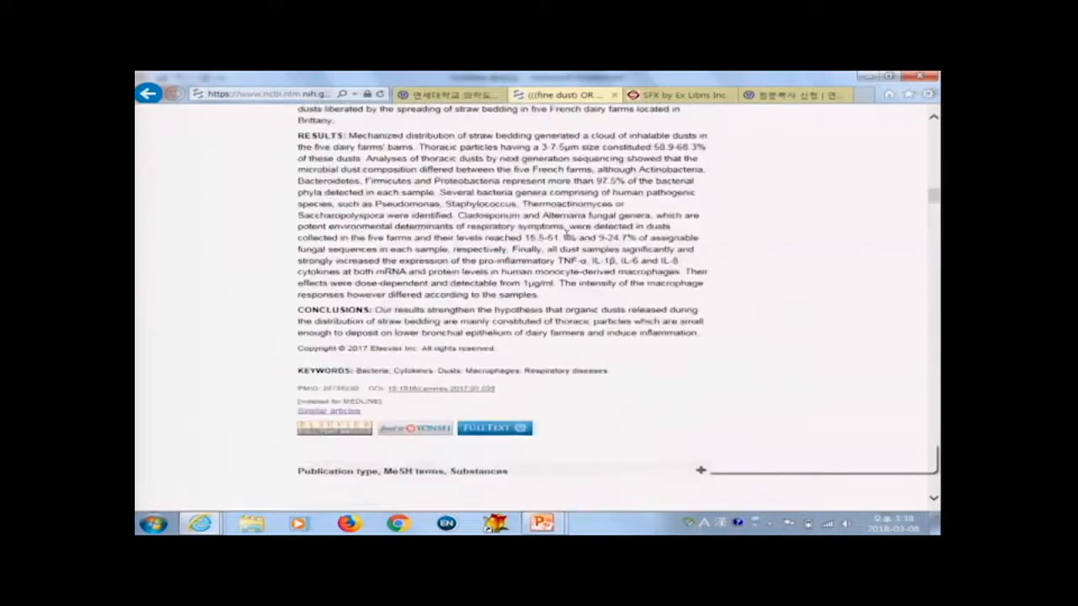
scroll(567, 235, "up", 10)
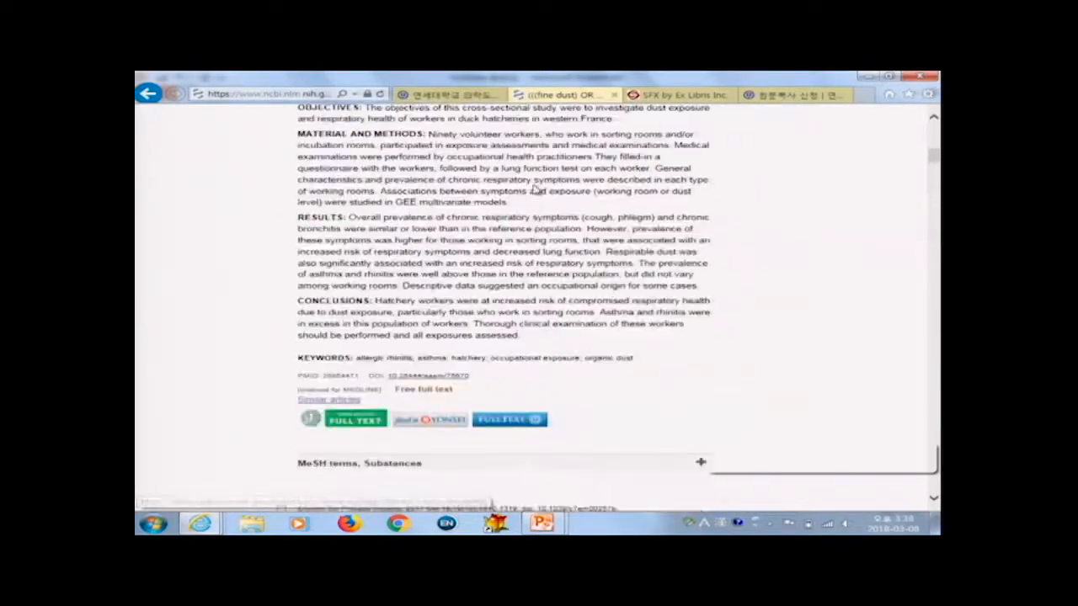
scroll(535, 190, "up", 10)
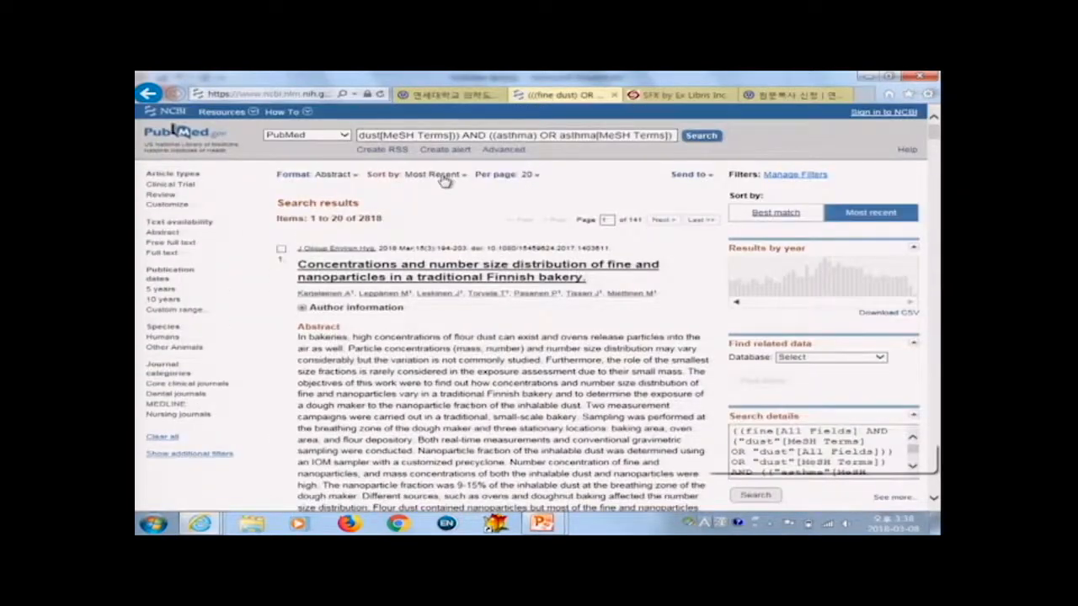
left_click(434, 174)
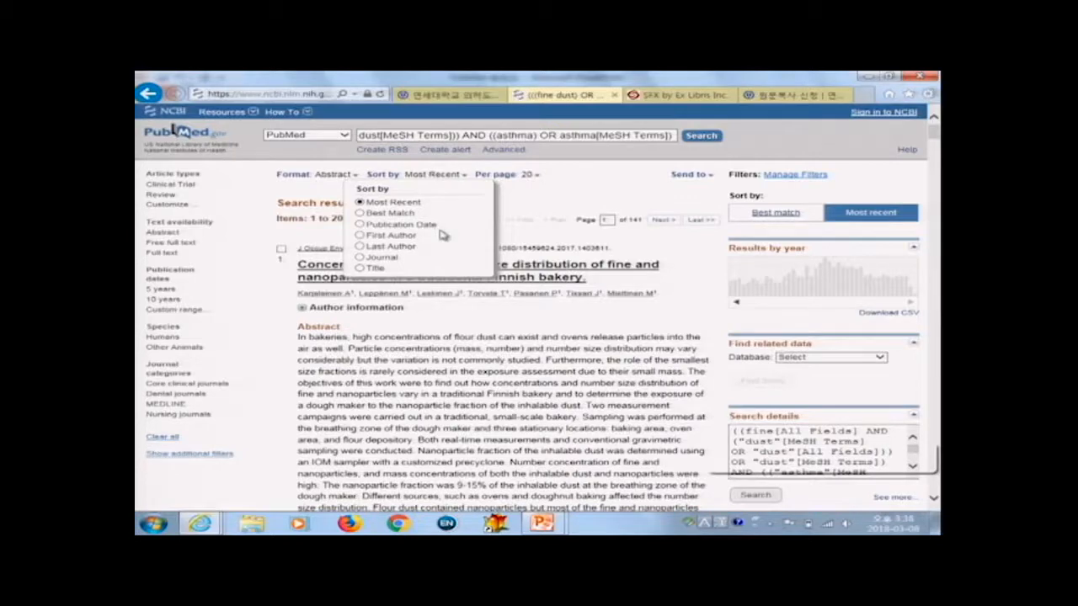
left_click(529, 176)
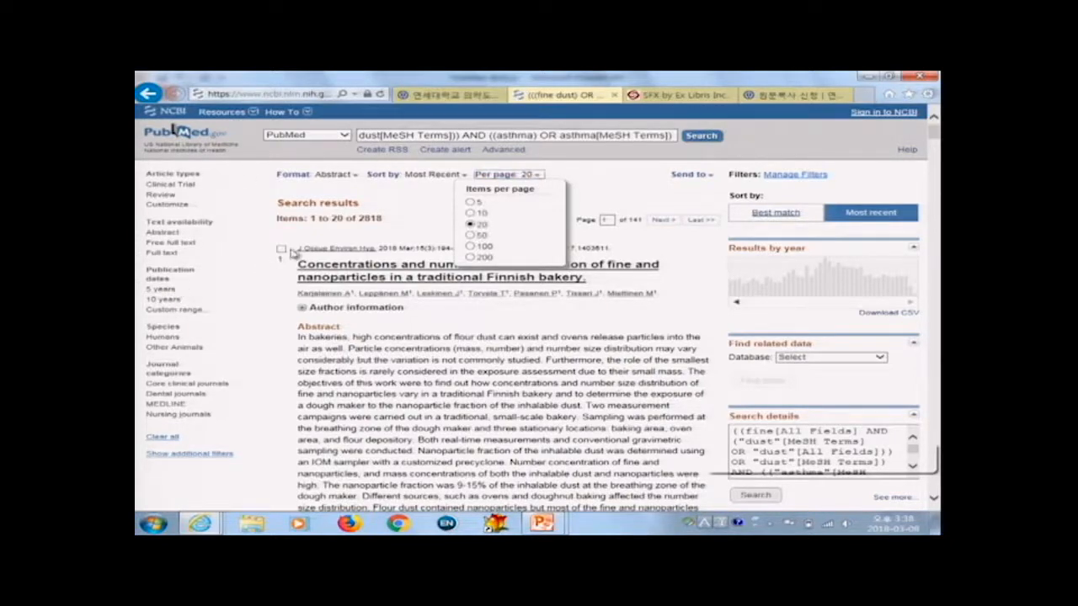
Step: Select the first two results and send them to the Clipboard
left_click(281, 249)
scroll(281, 309, "down", 5)
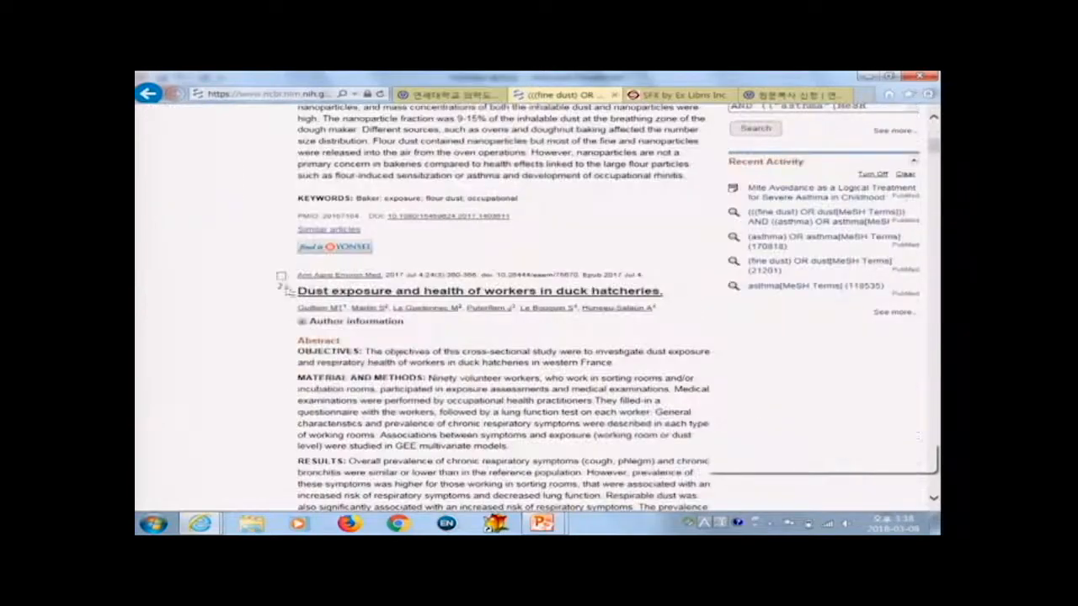
left_click(282, 276)
scroll(291, 344, "up", 5)
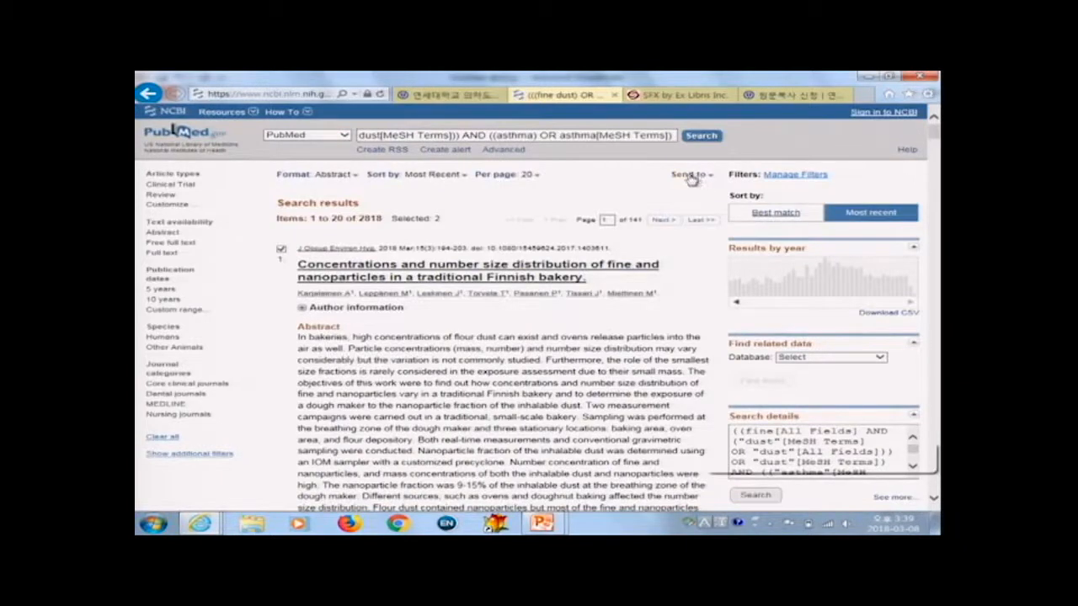
left_click(689, 175)
left_click(677, 204)
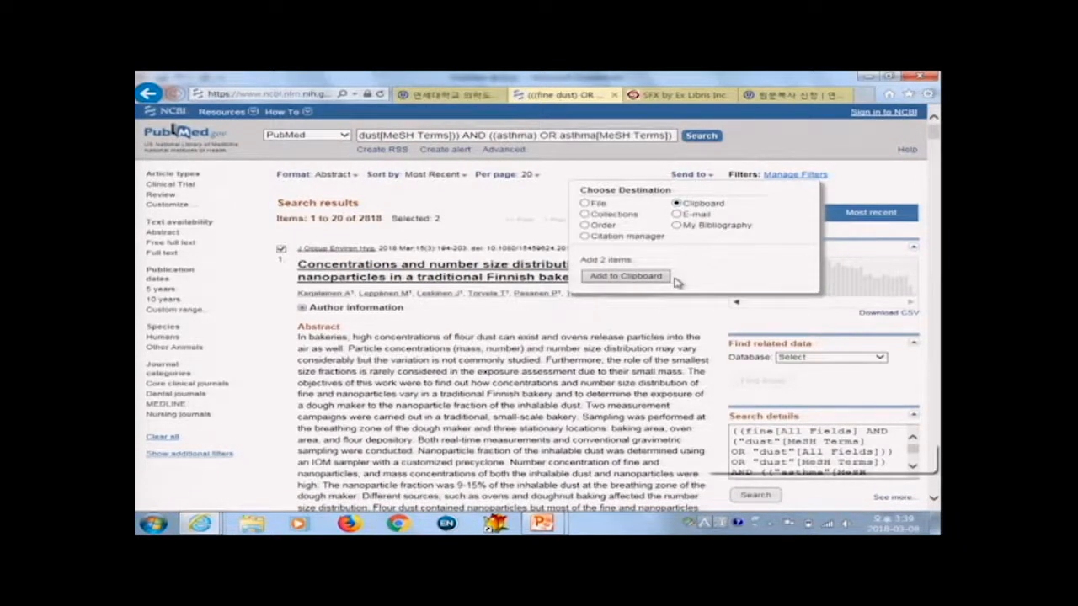
left_click(621, 276)
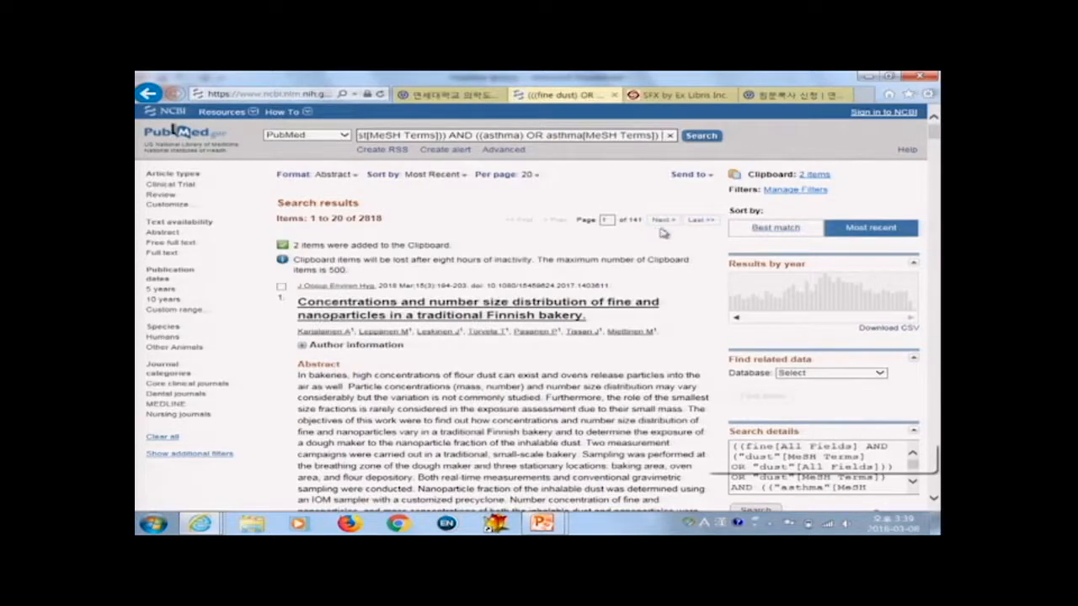
Step: Open the Clipboard and try setting a file download in Abstract (text) format, closing it without creating the file
left_click(815, 174)
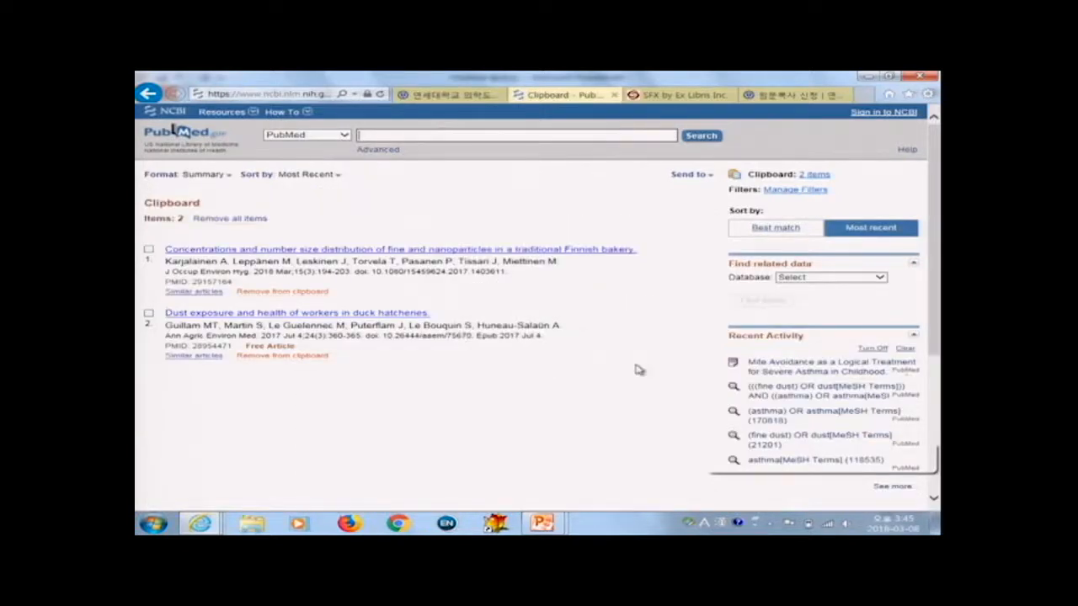
left_click(698, 176)
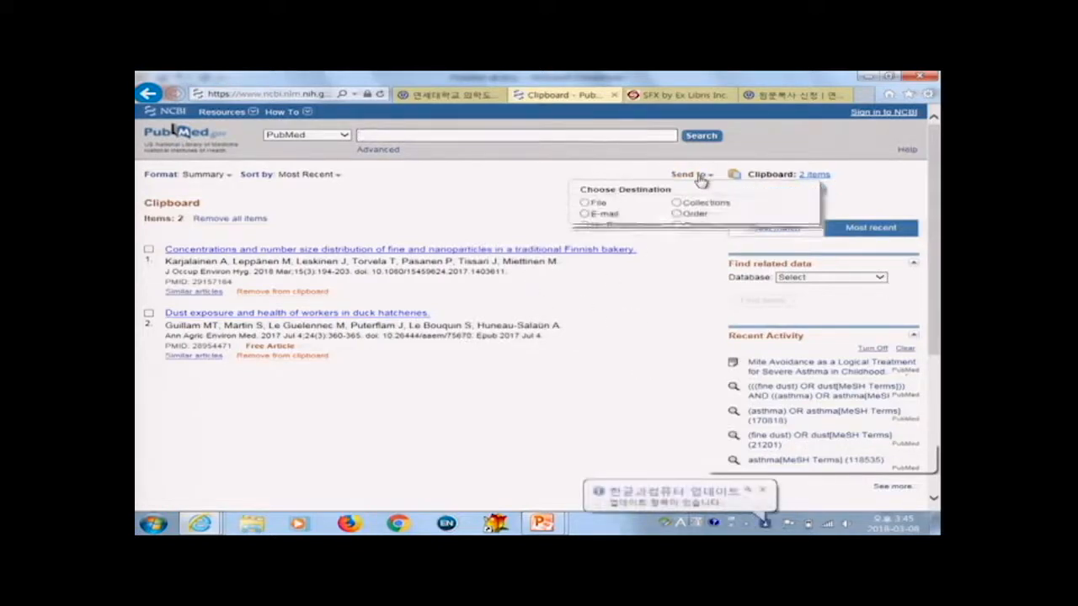
left_click(598, 204)
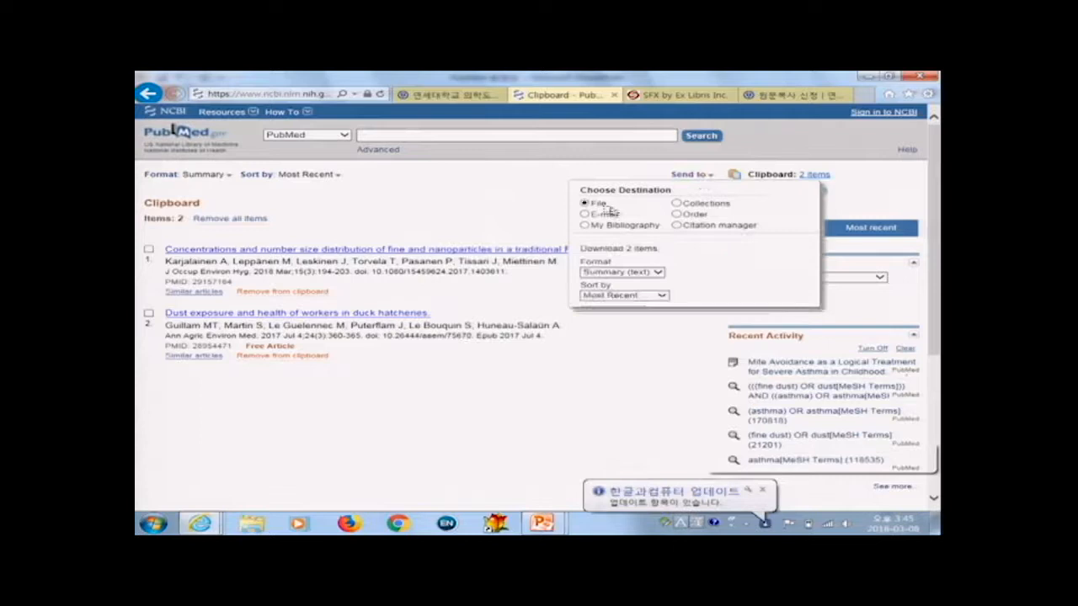
left_click(644, 272)
left_click(621, 281)
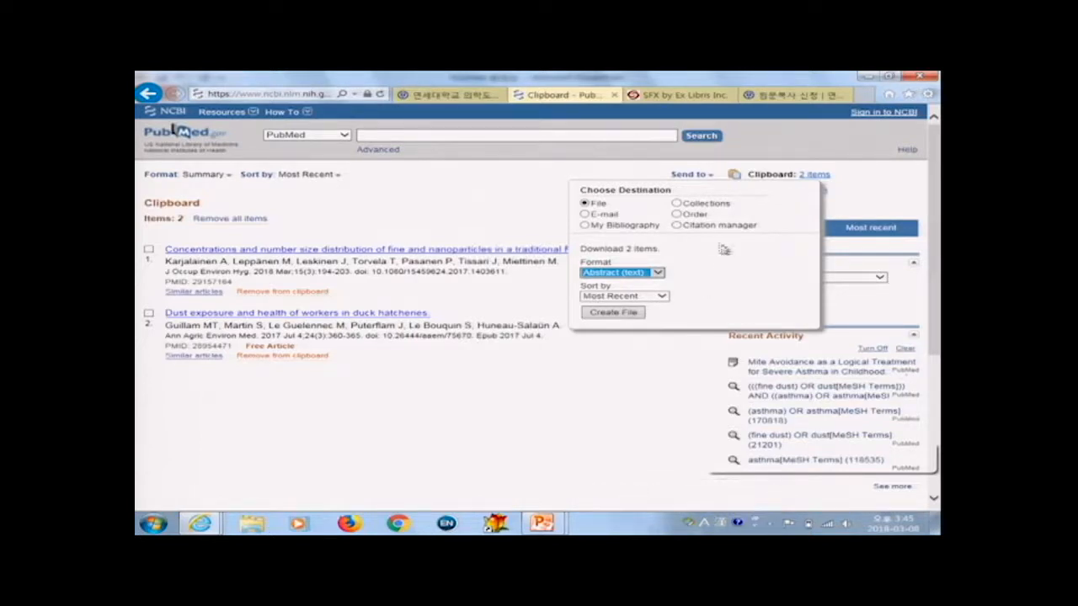
left_click(407, 214)
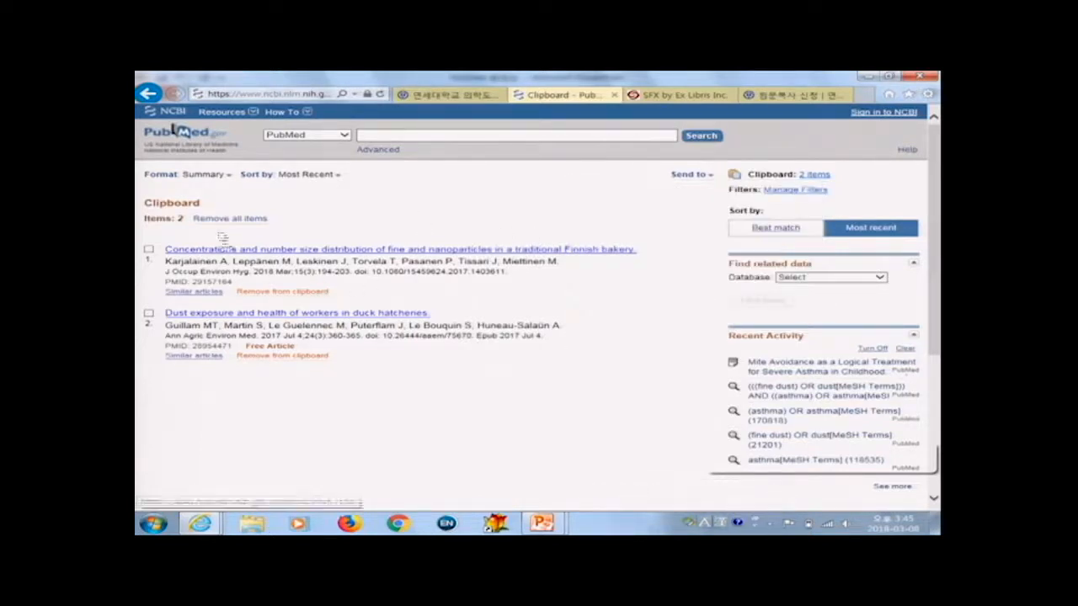
Step: Remove the first article from the Clipboard
left_click(296, 299)
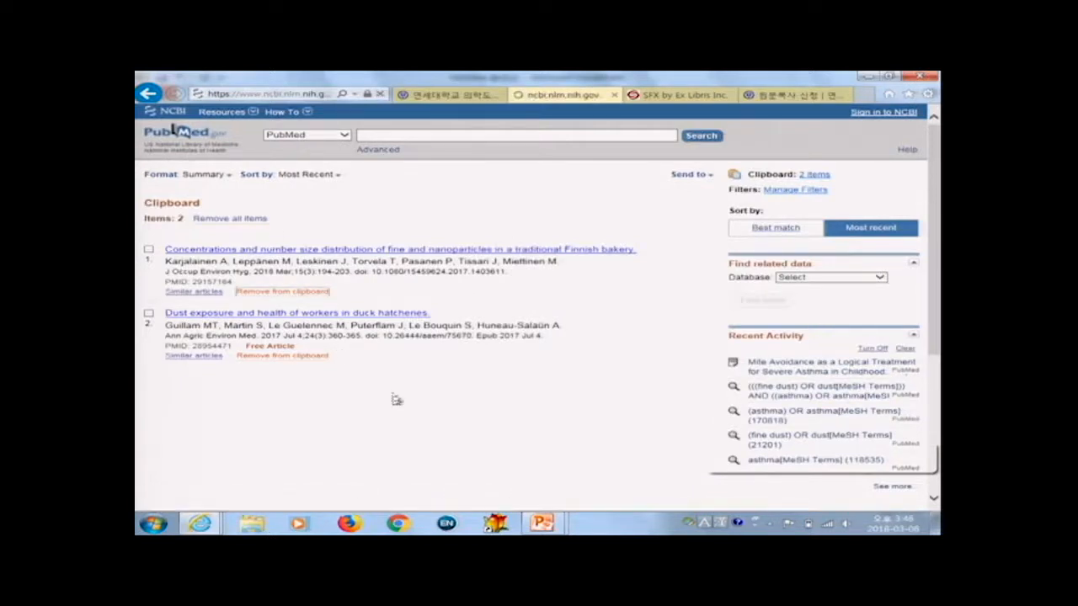
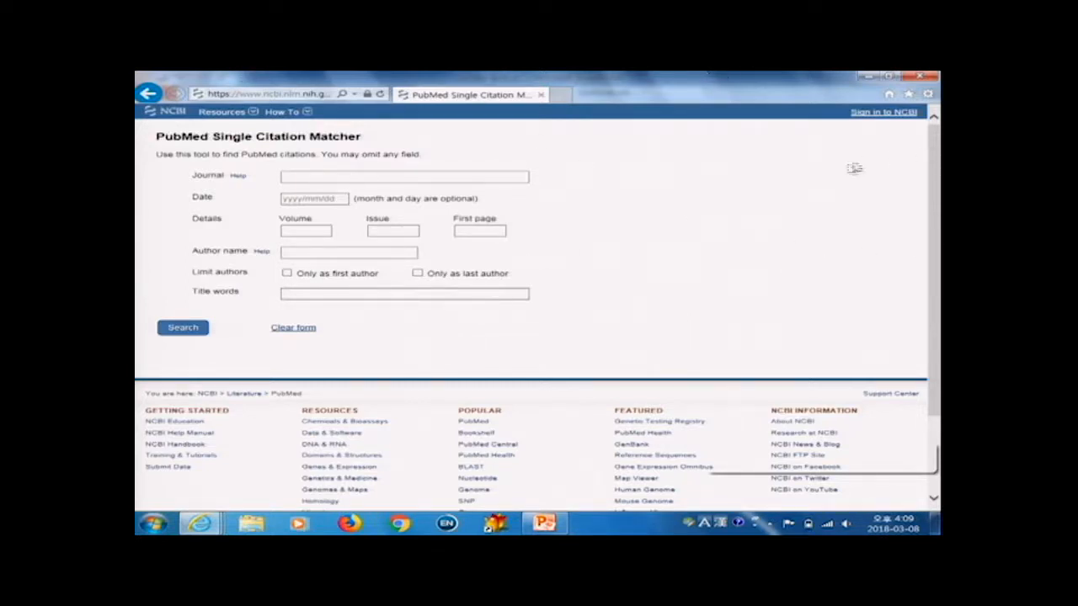
Step: Use the Single Citation Matcher to search for the journal Neurosurgery with the date 2017
left_click(334, 179)
type("neuro")
key("BackSpace")
key("BackSpace")
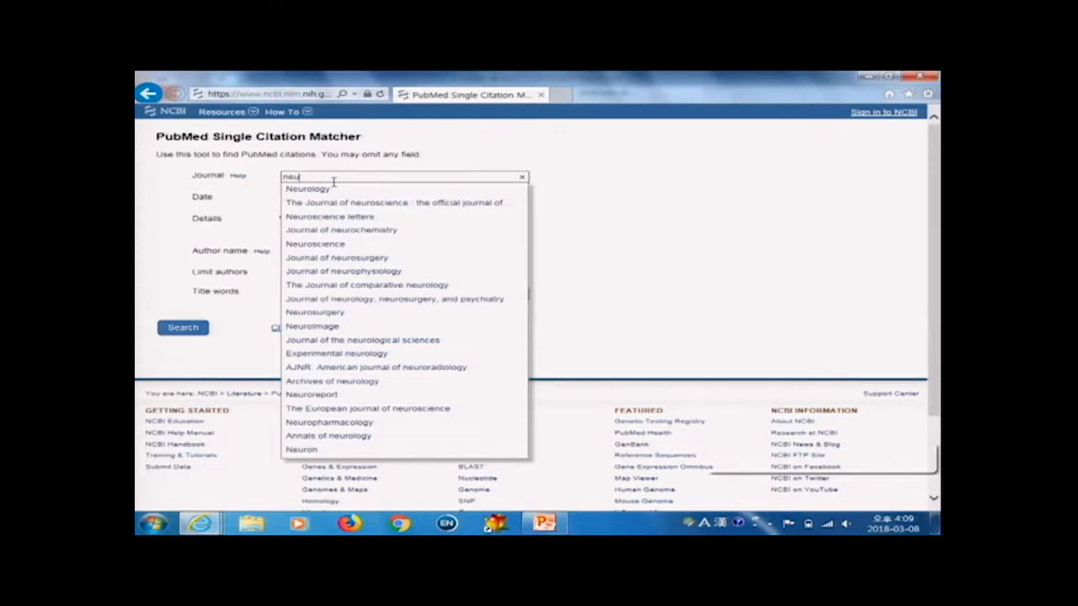
left_click(335, 313)
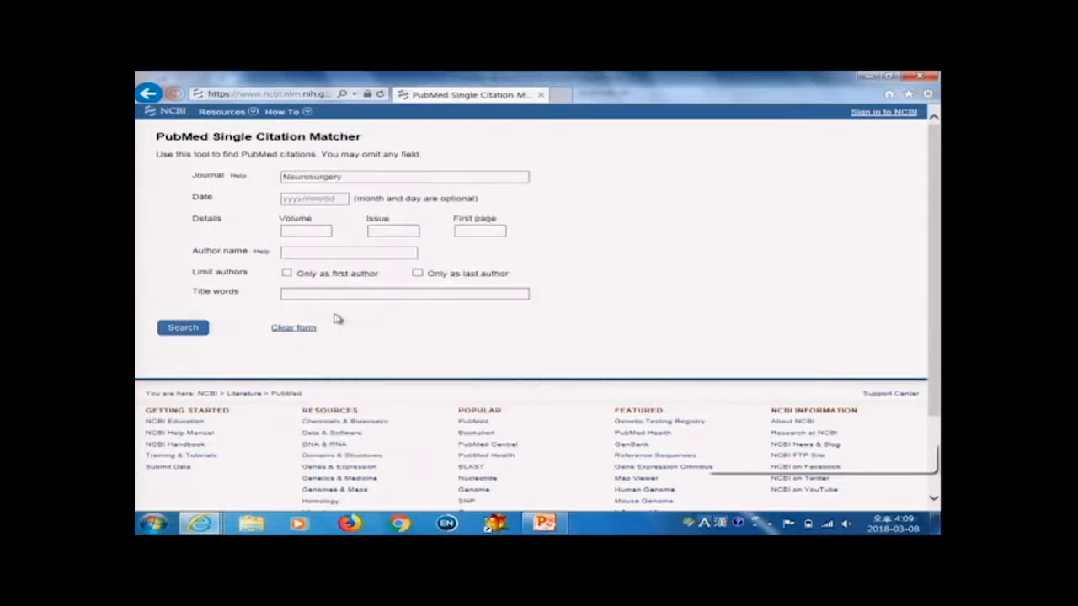
left_click(309, 200)
type("2017")
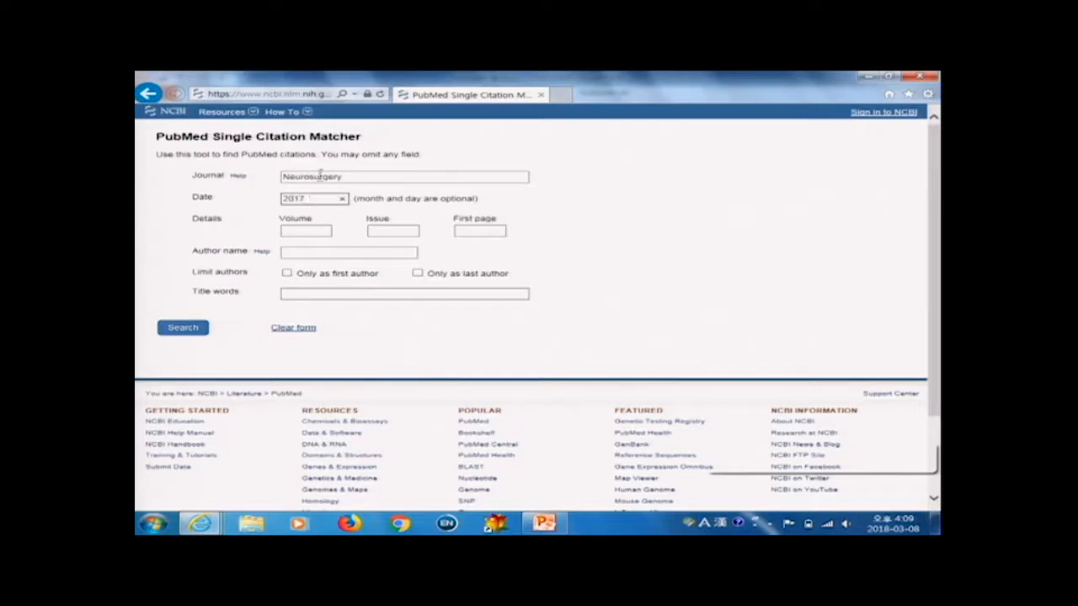
left_click(192, 331)
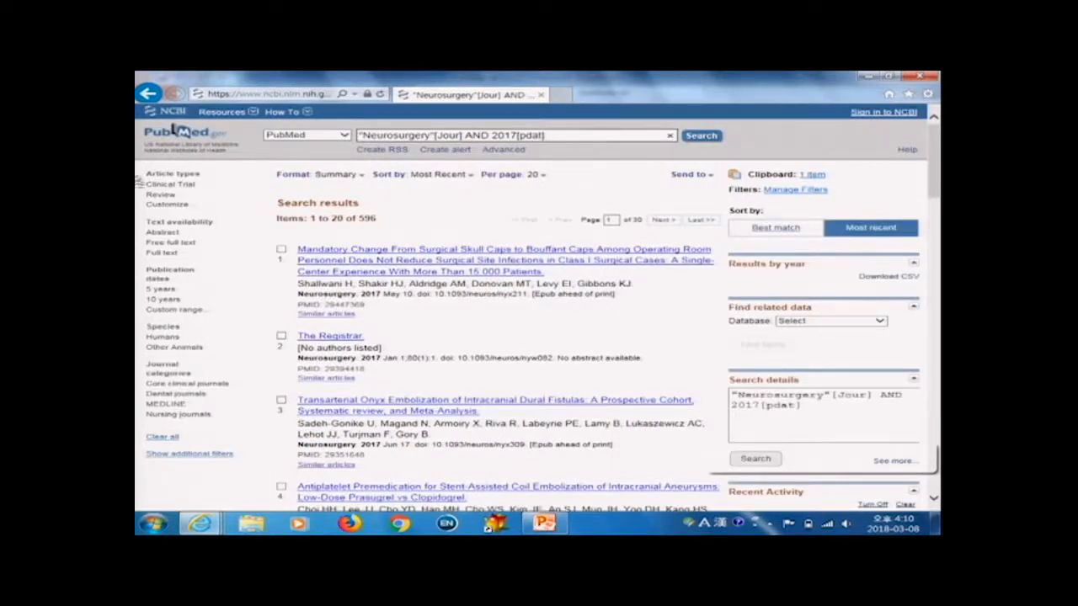
Step: Go to the PubMed home page, open Clinical Queries and search for child health
left_click(180, 133)
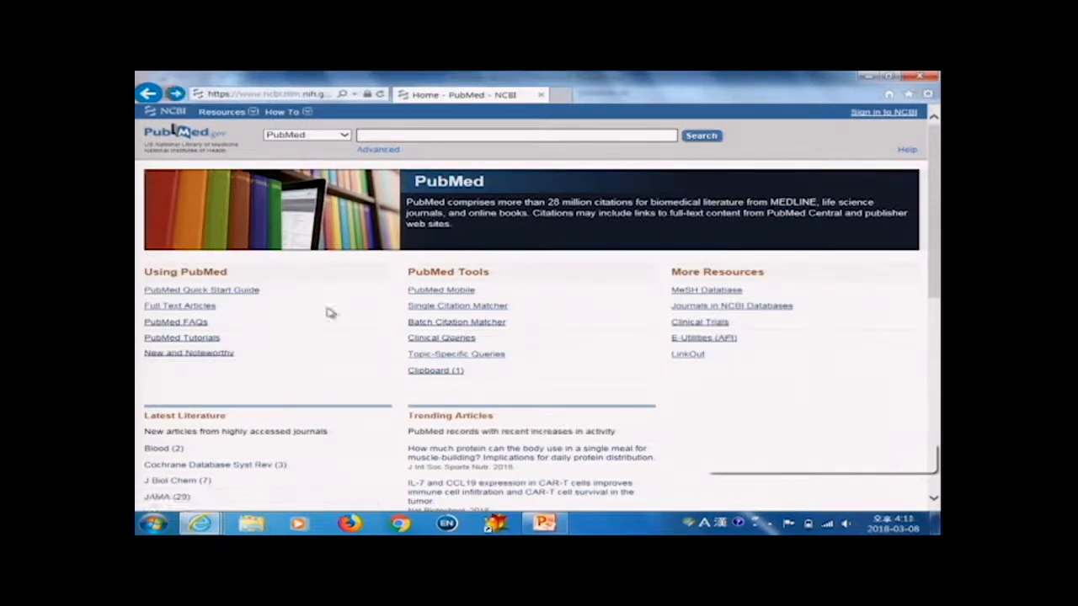
left_click(446, 338)
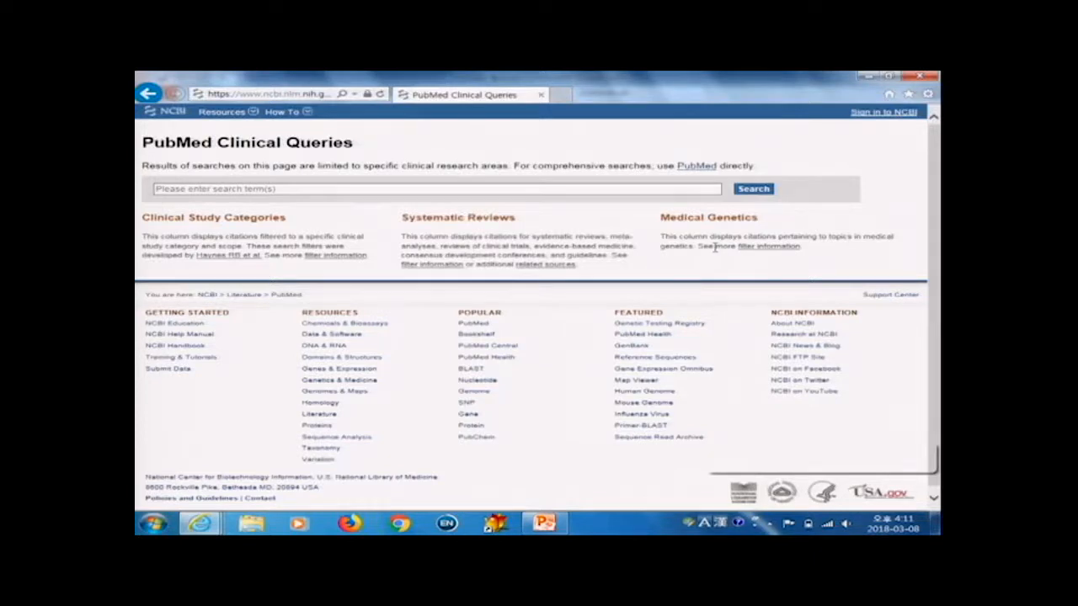
left_click(317, 184)
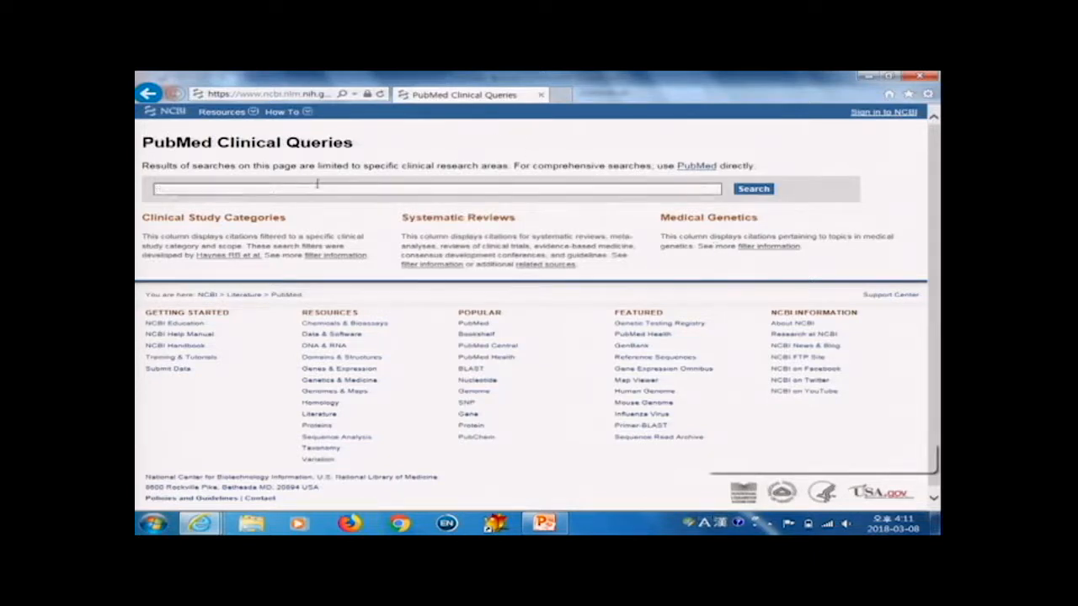
type("child he")
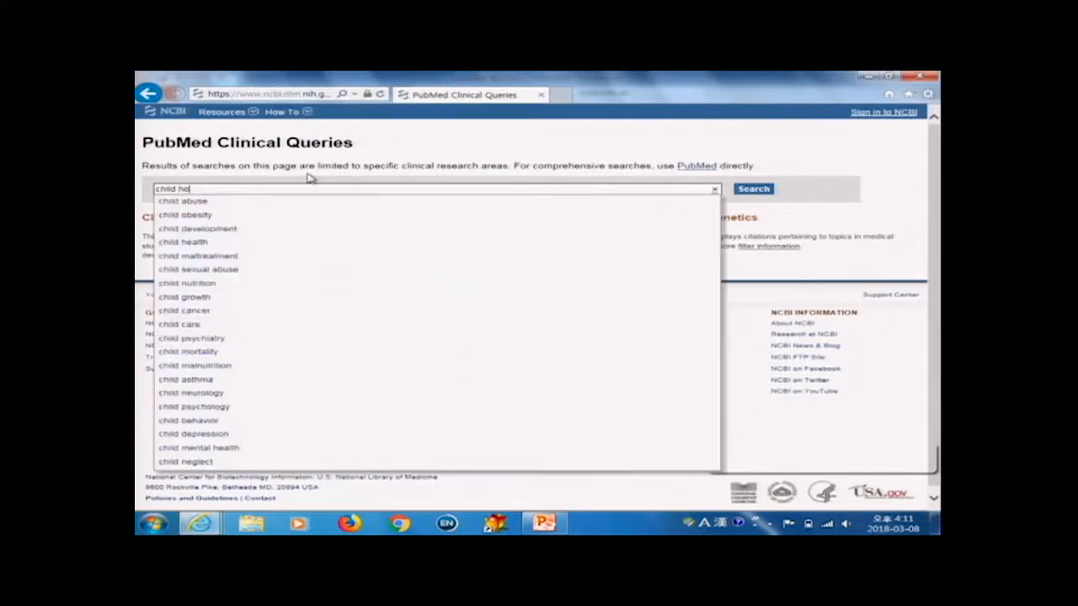
type("alth")
key("Return")
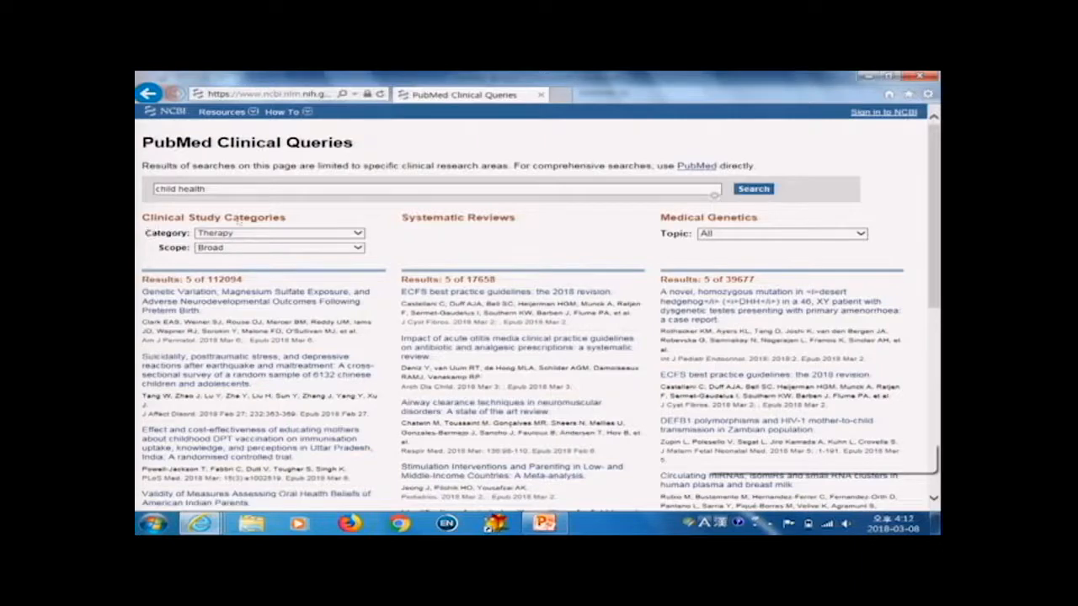
Step: Examine the Category, Scope and Medical Genetics Topic filter options for the clinical query results
left_click(351, 235)
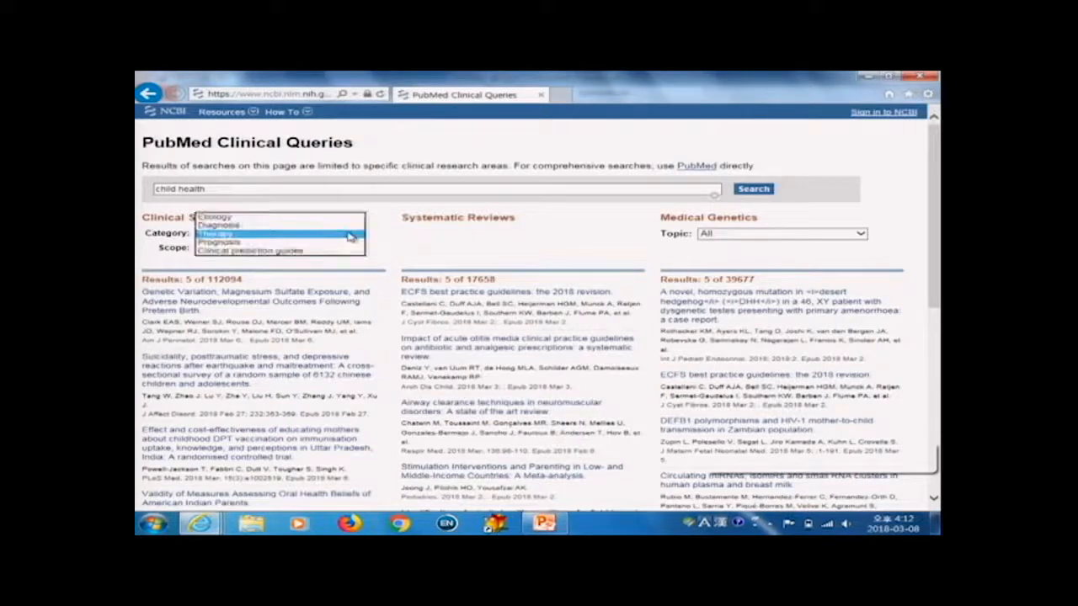
left_click(275, 270)
left_click(294, 249)
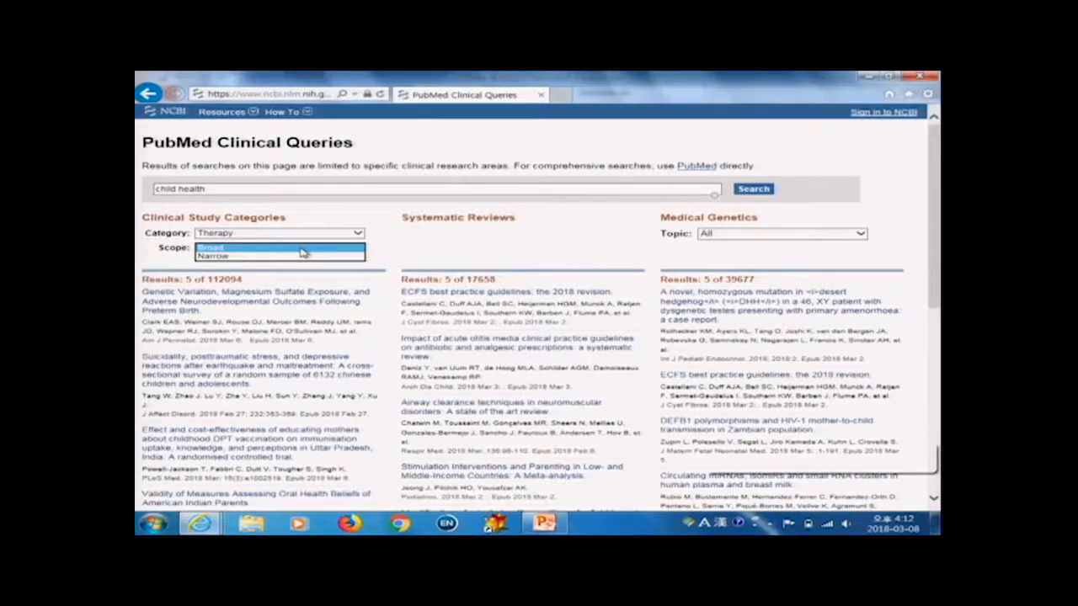
left_click(442, 254)
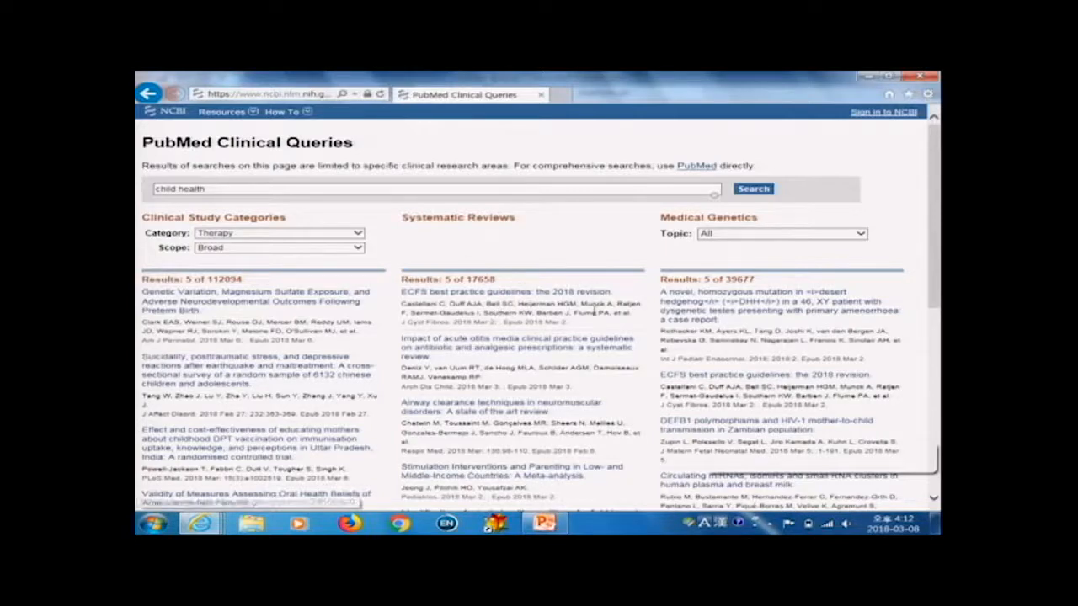
left_click(785, 236)
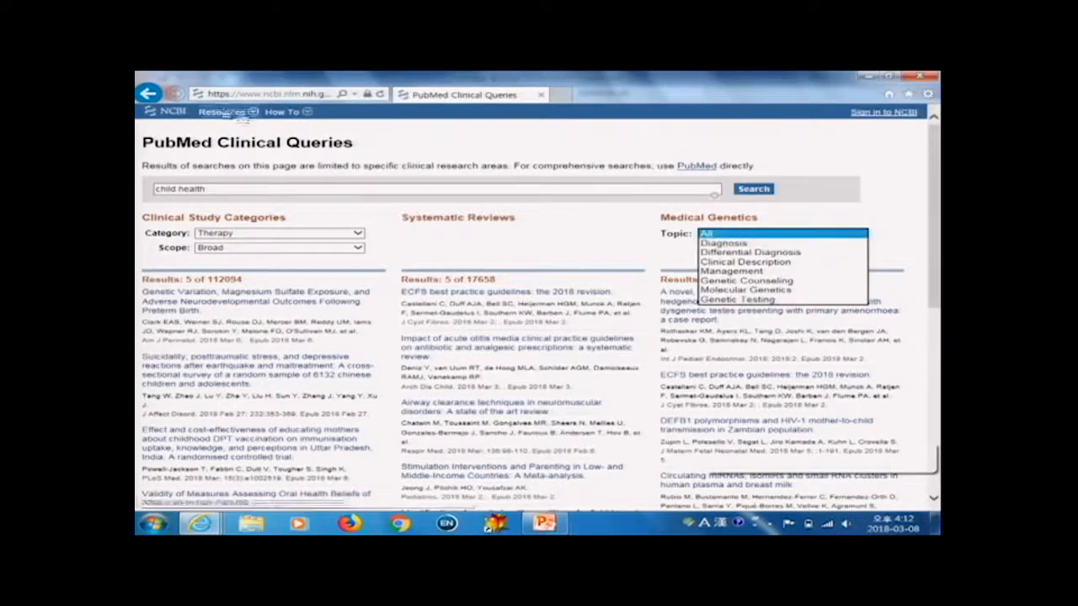
Step: Return to the PubMed home page, open Topic-Specific Queries and browse the list of special queries
left_click(152, 94)
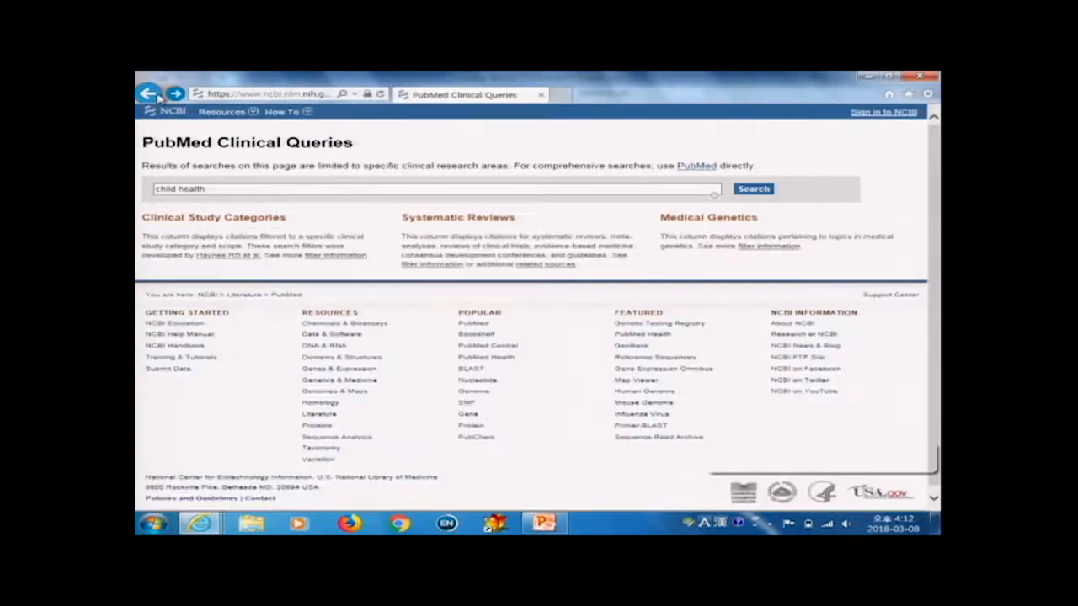
left_click(150, 94)
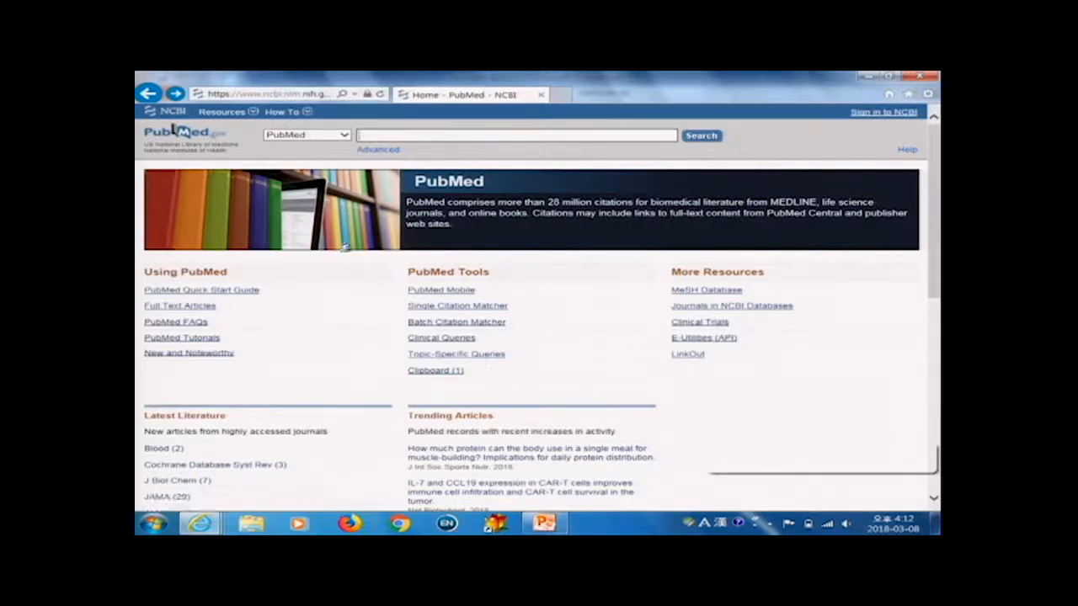
left_click(452, 356)
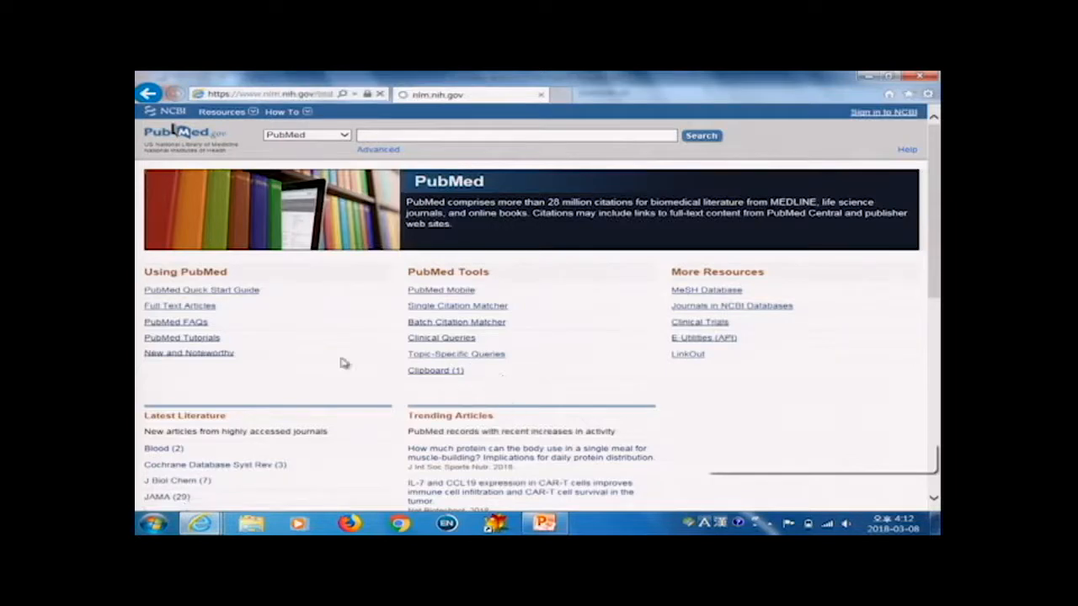
scroll(461, 394, "down", 3)
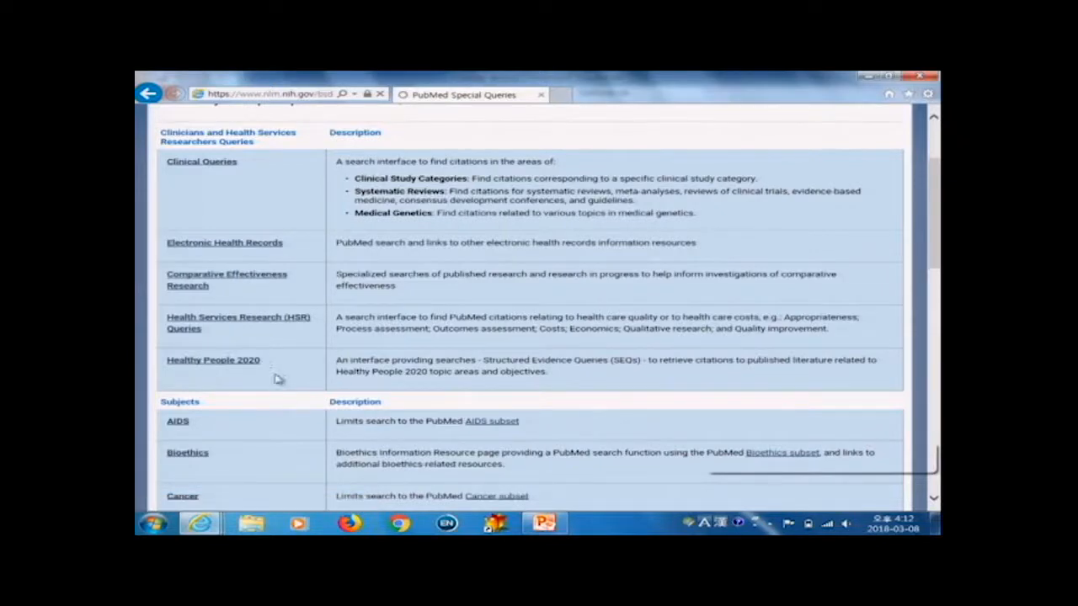
scroll(283, 362, "down", 1)
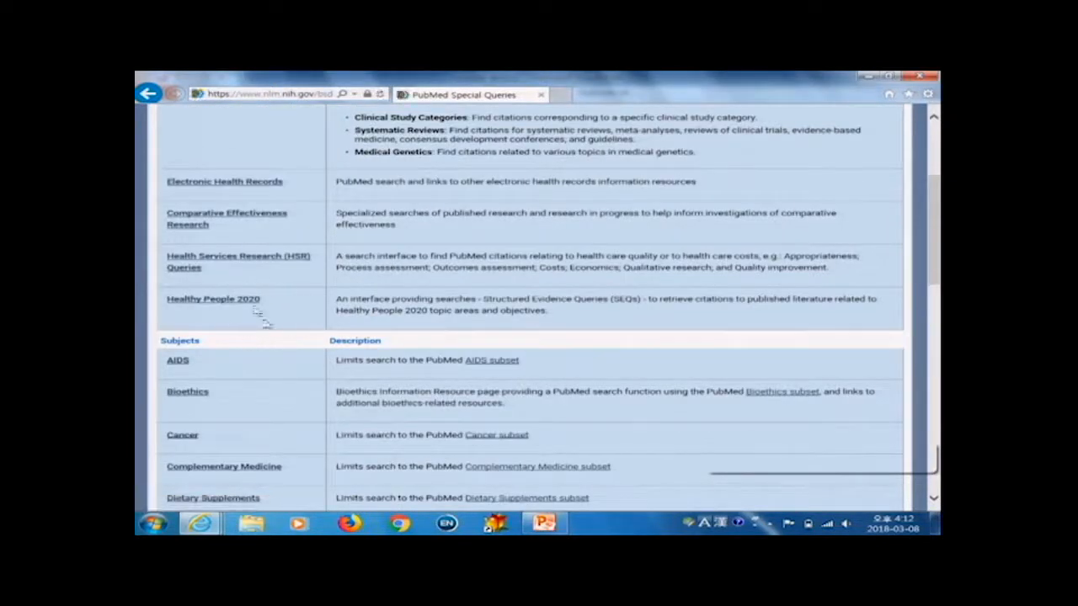
scroll(238, 348, "down", 5)
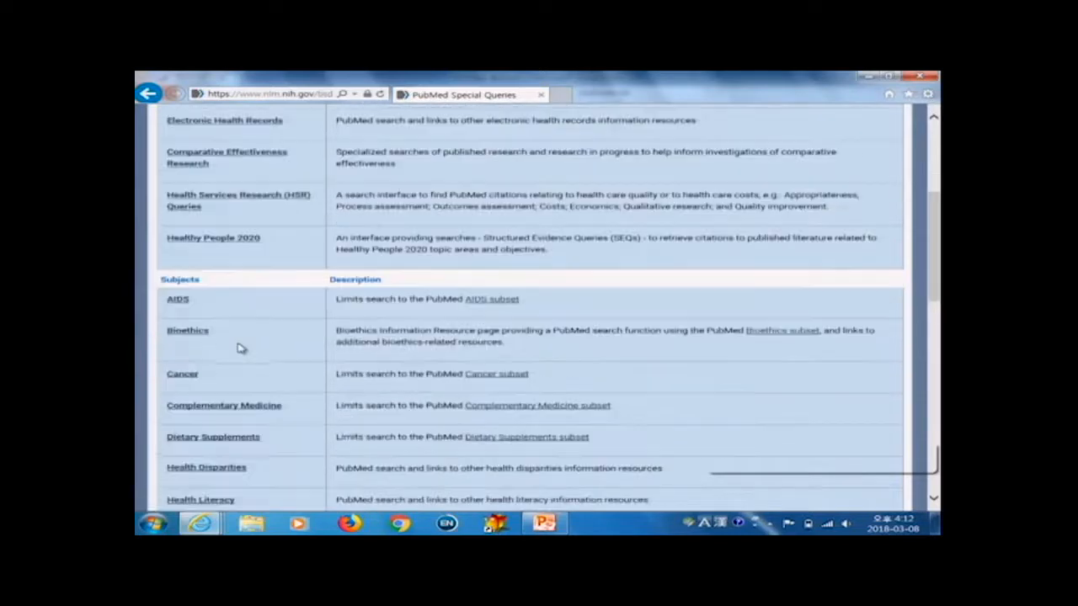
scroll(261, 341, "down", 5)
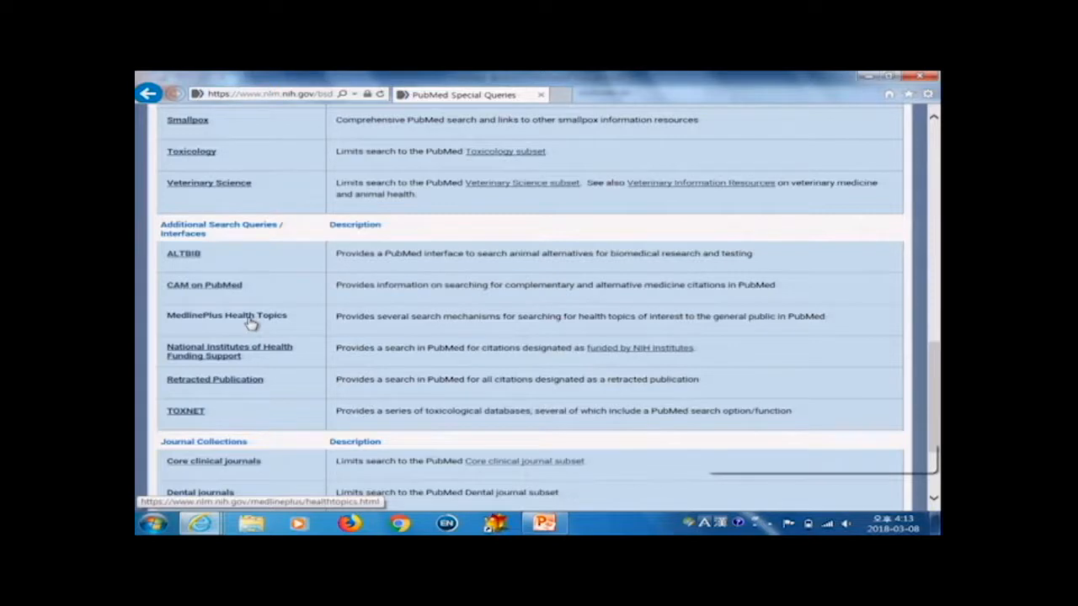
scroll(279, 385, "down", 1)
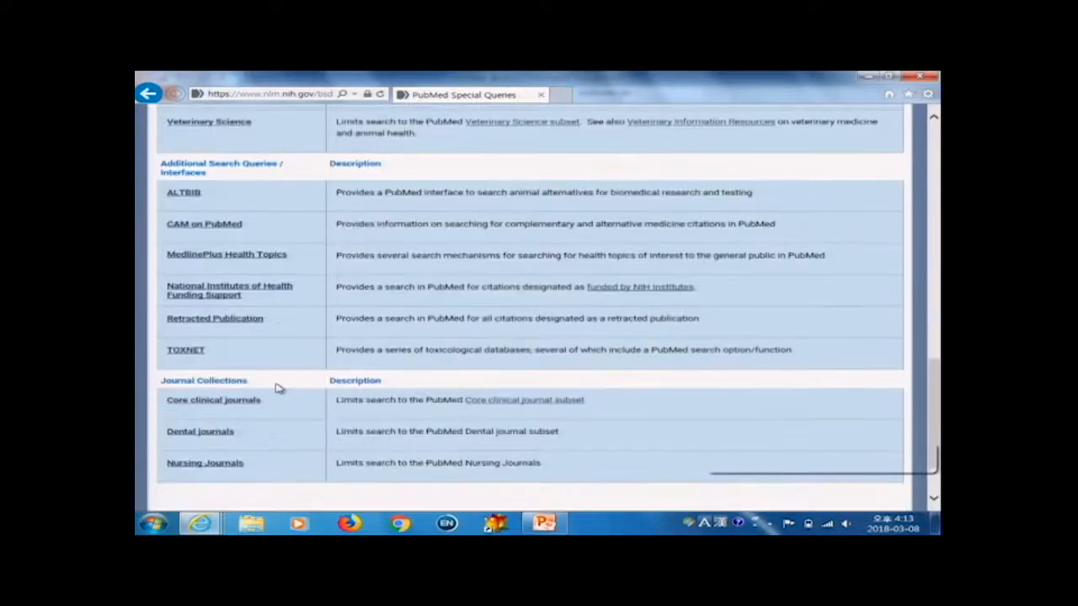
scroll(280, 386, "down", 1)
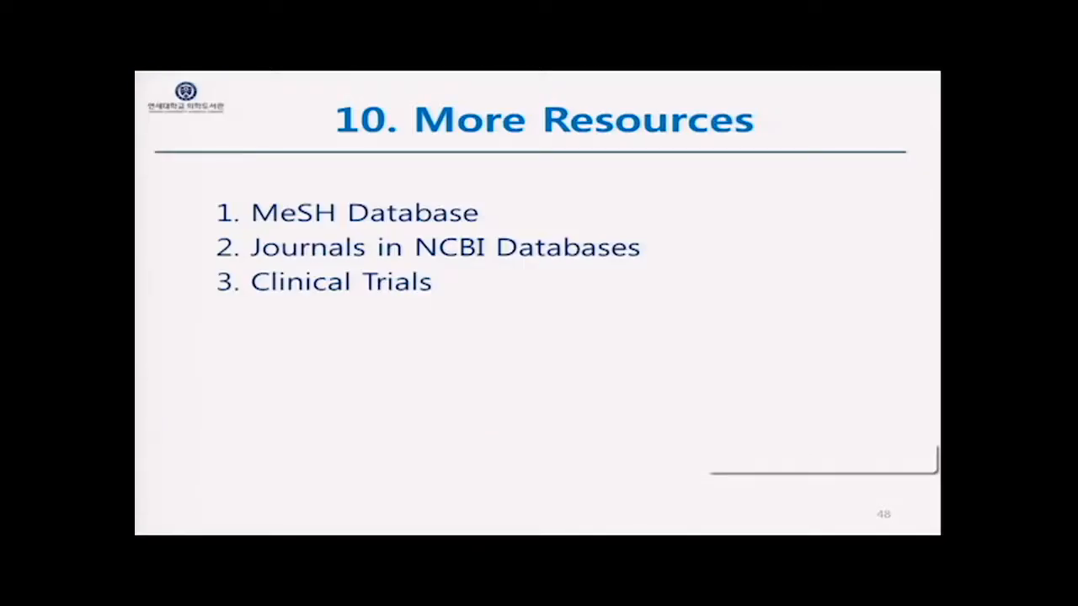
key("Right")
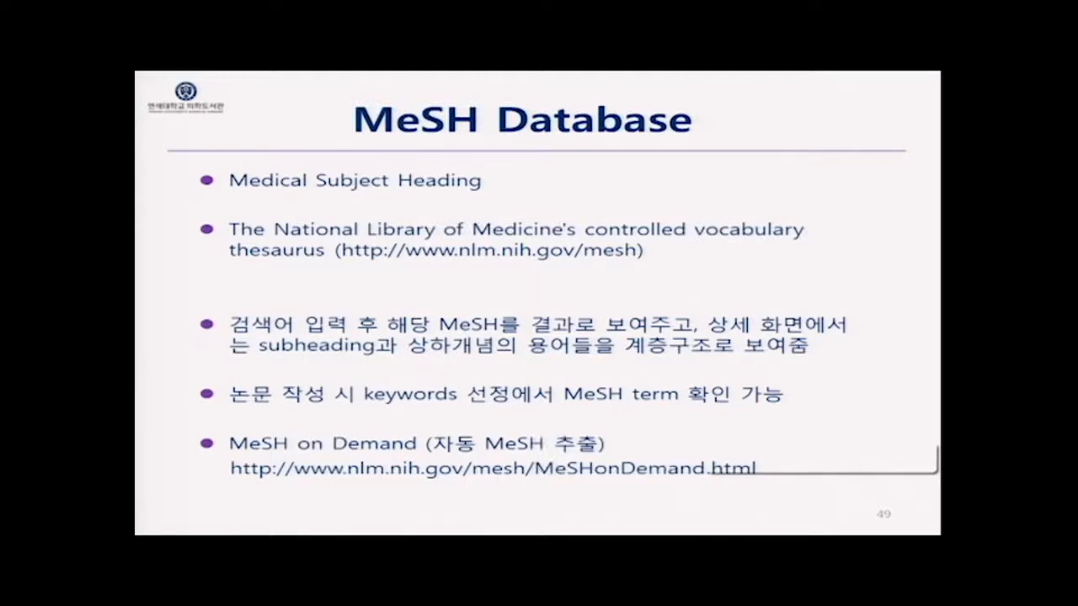
key("Right")
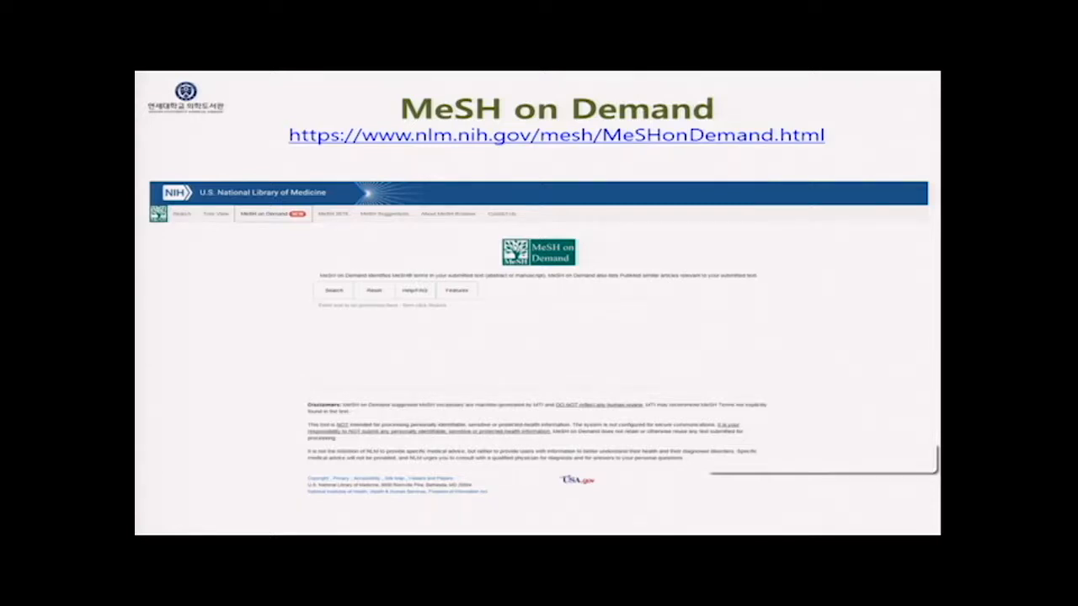
key("Right")
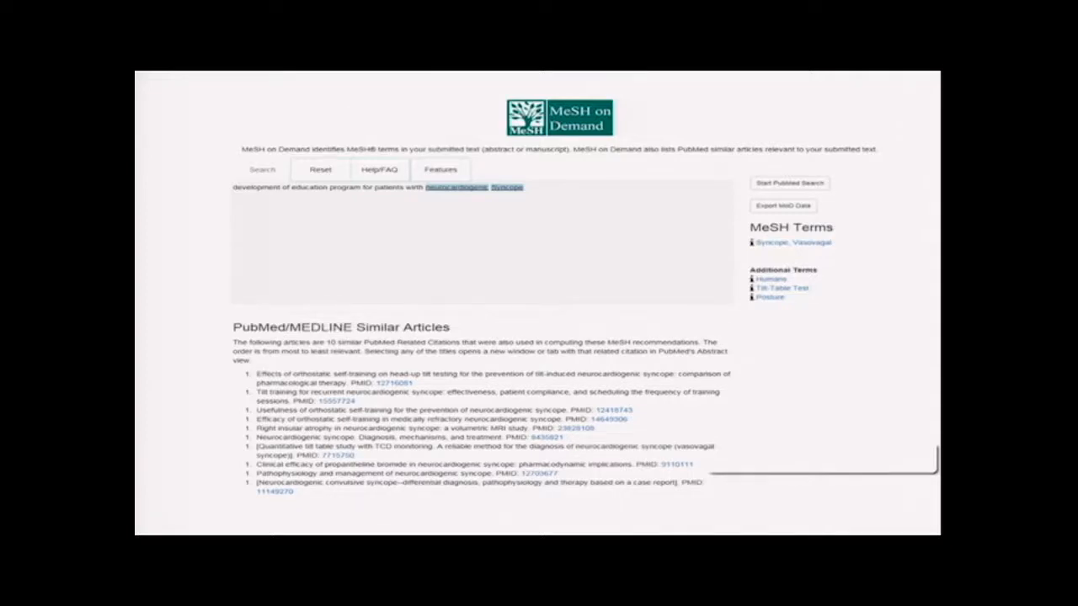
key("Right")
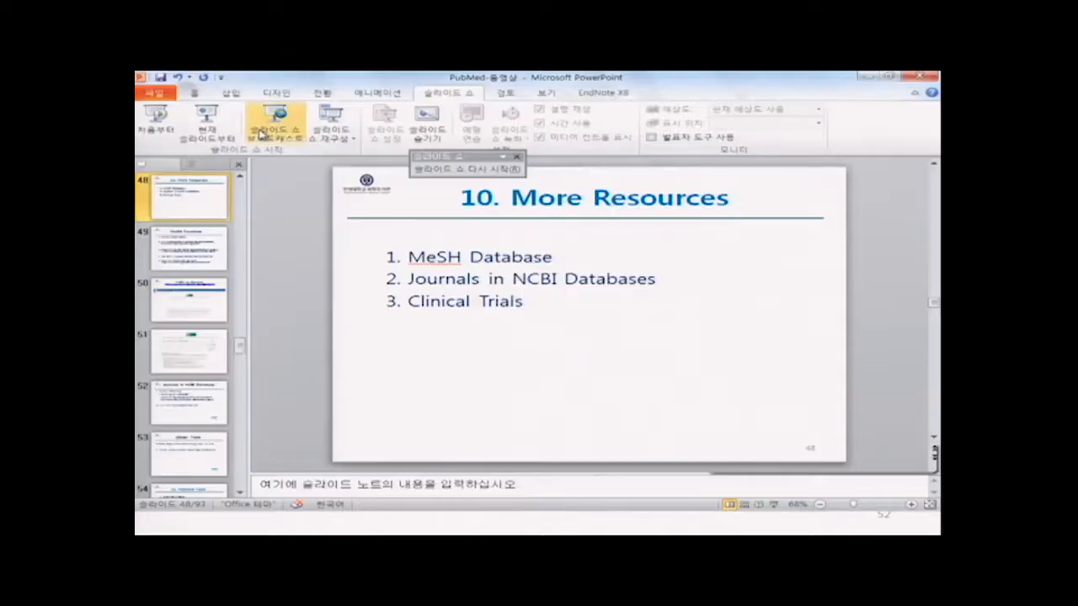
Step: Switch back to the browser, search the NLM Catalog for JAMA internal medicine and open its journal record
key("alt+Tab")
key("alt+Tab")
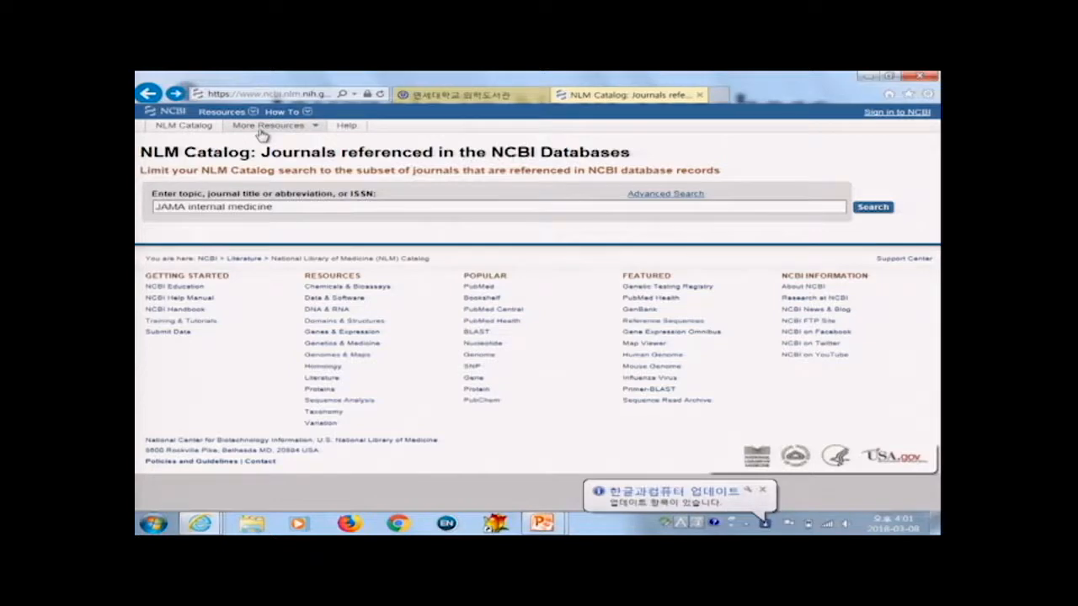
left_click(872, 207)
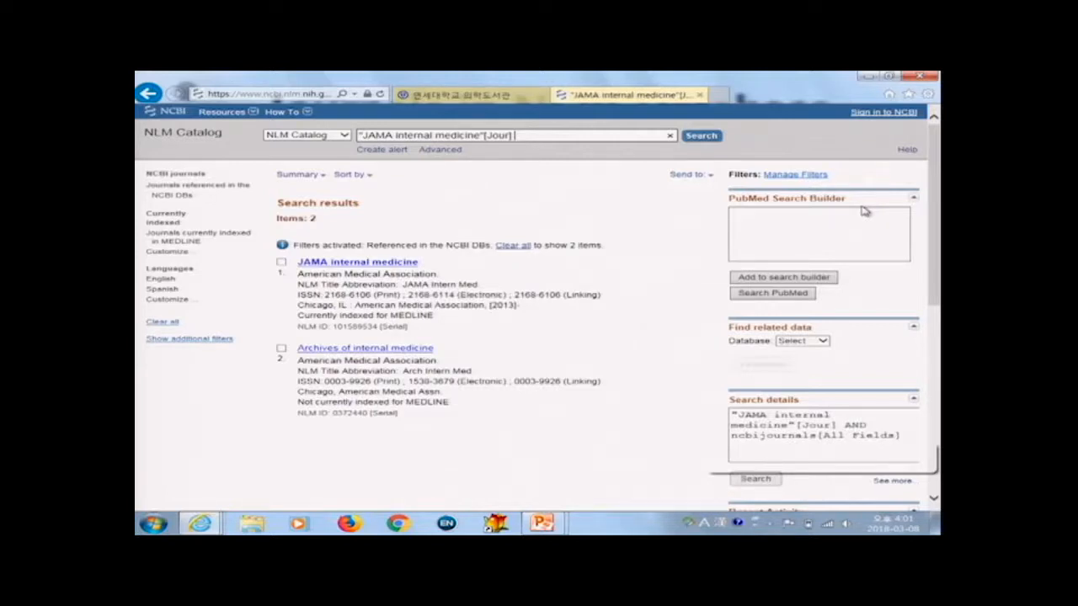
left_click(386, 266)
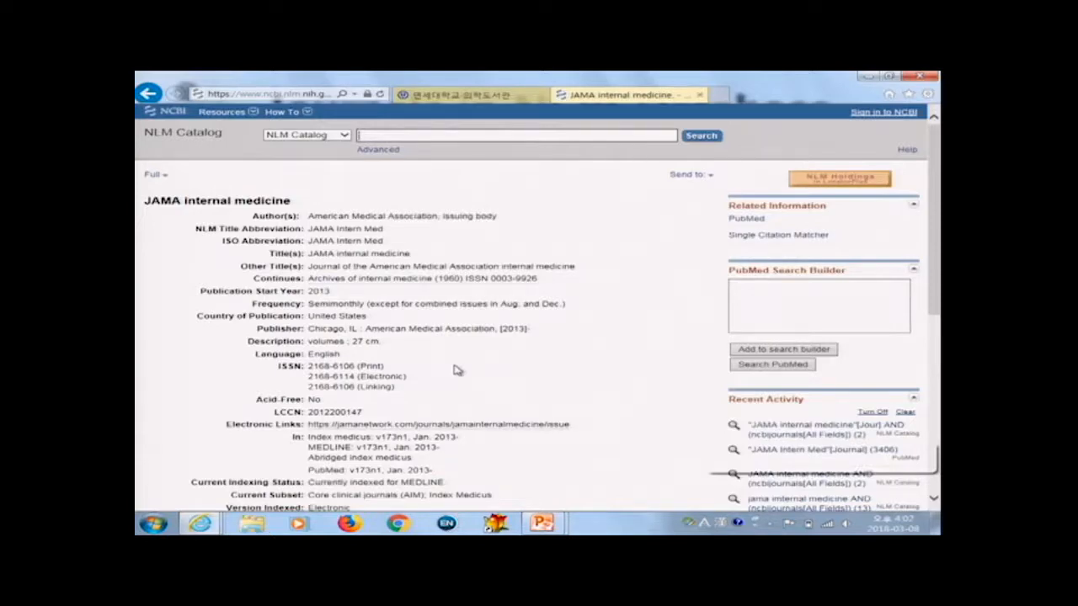
Step: Add JAMA Intern Med from the journal record to the PubMed Search Builder and search PubMed with it
scroll(449, 387, "down", 2)
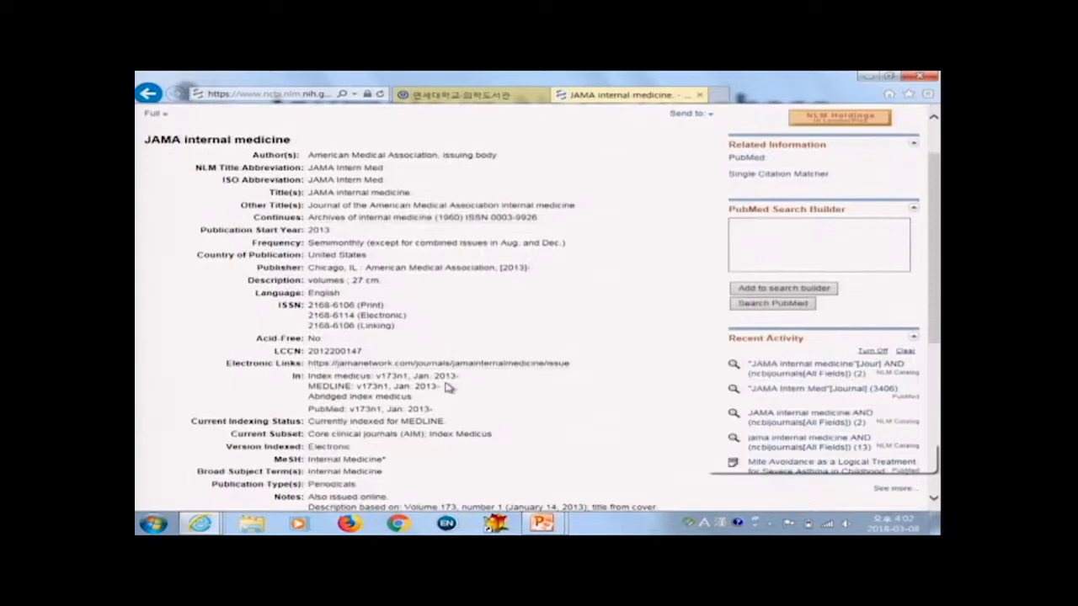
scroll(449, 387, "down", 2)
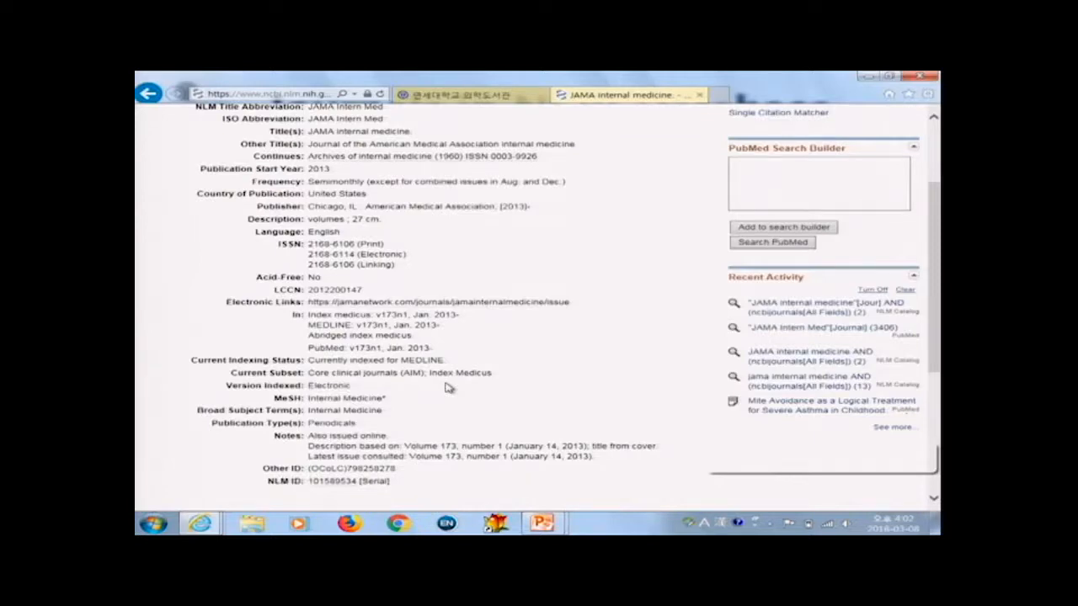
scroll(449, 387, "down", 4)
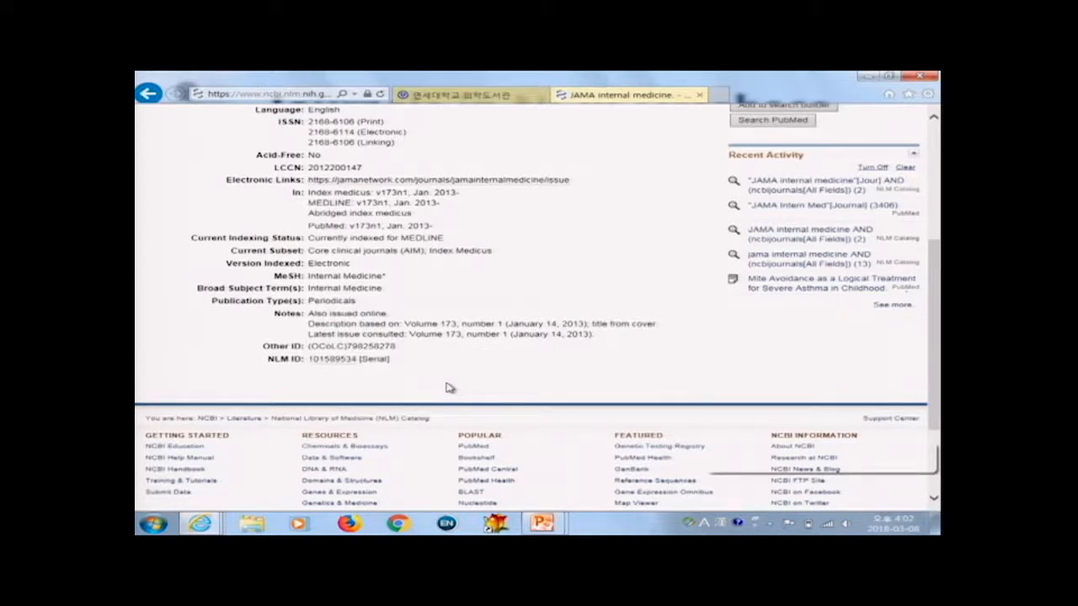
scroll(529, 374, "up", 3)
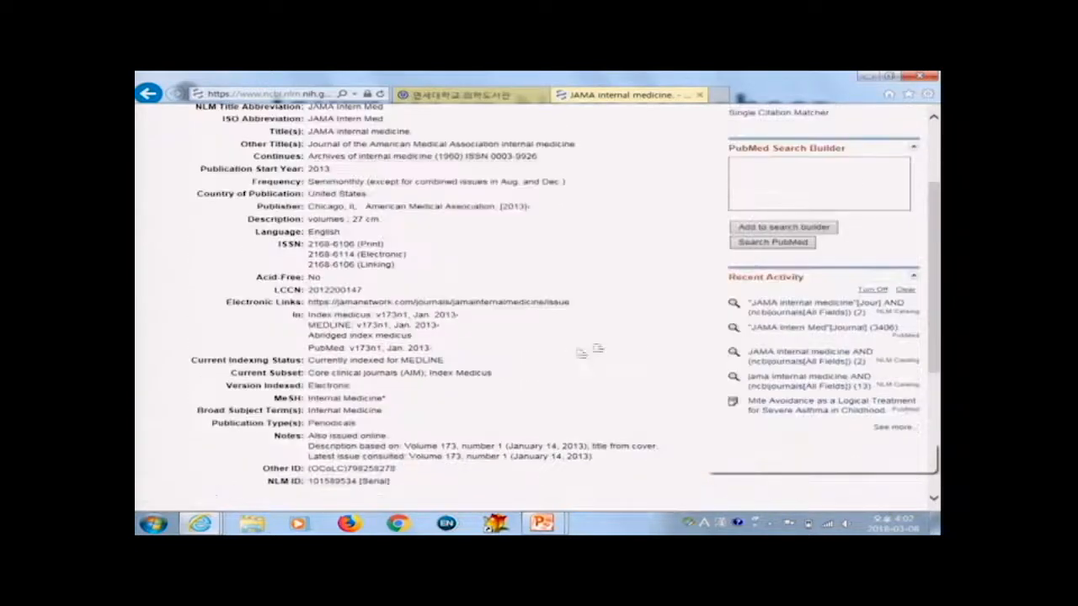
left_click(781, 229)
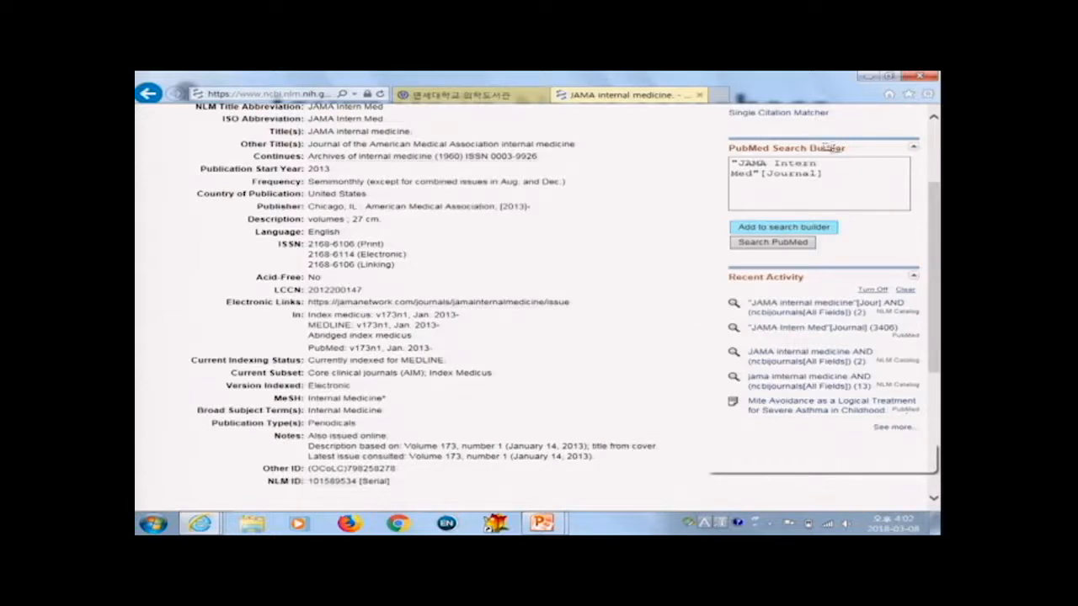
left_click(782, 242)
left_click(775, 244)
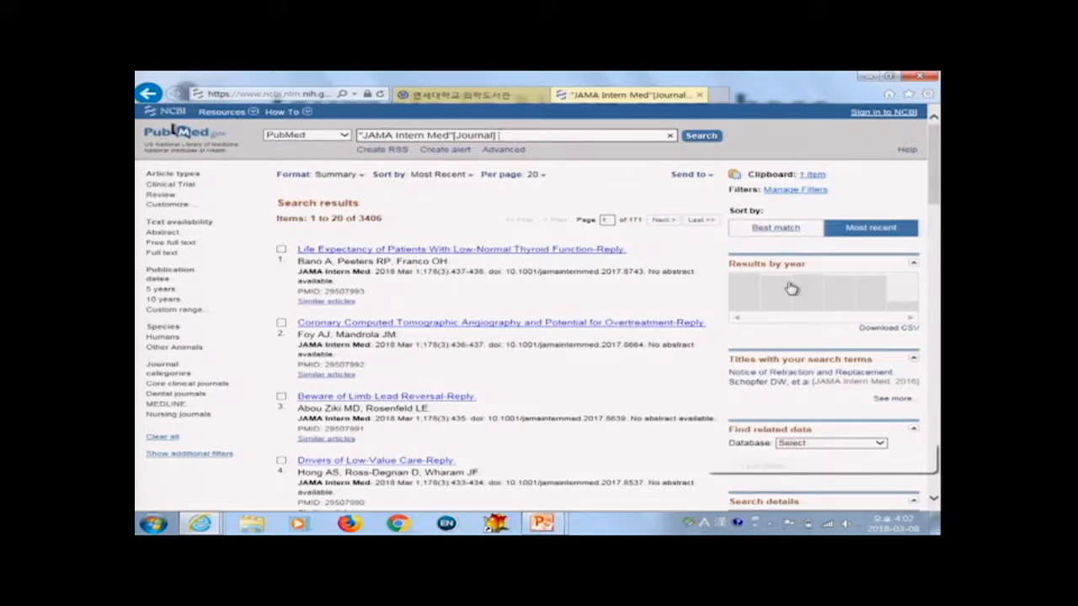
Step: Go back to the NLM Catalog, open the list of journals by broad subject terms and browse it
key("alt+Left")
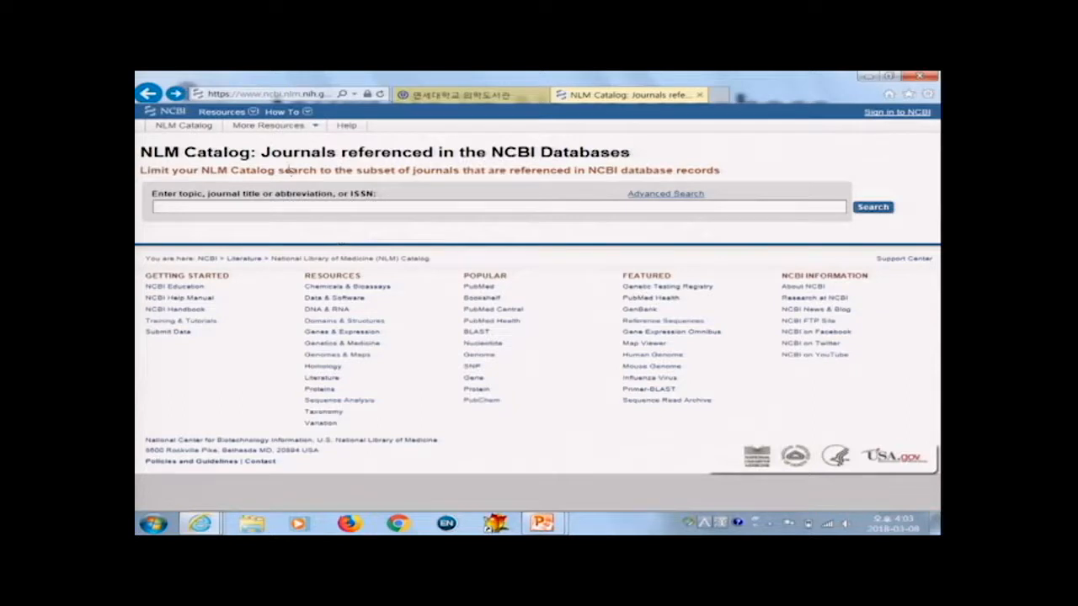
left_click(291, 132)
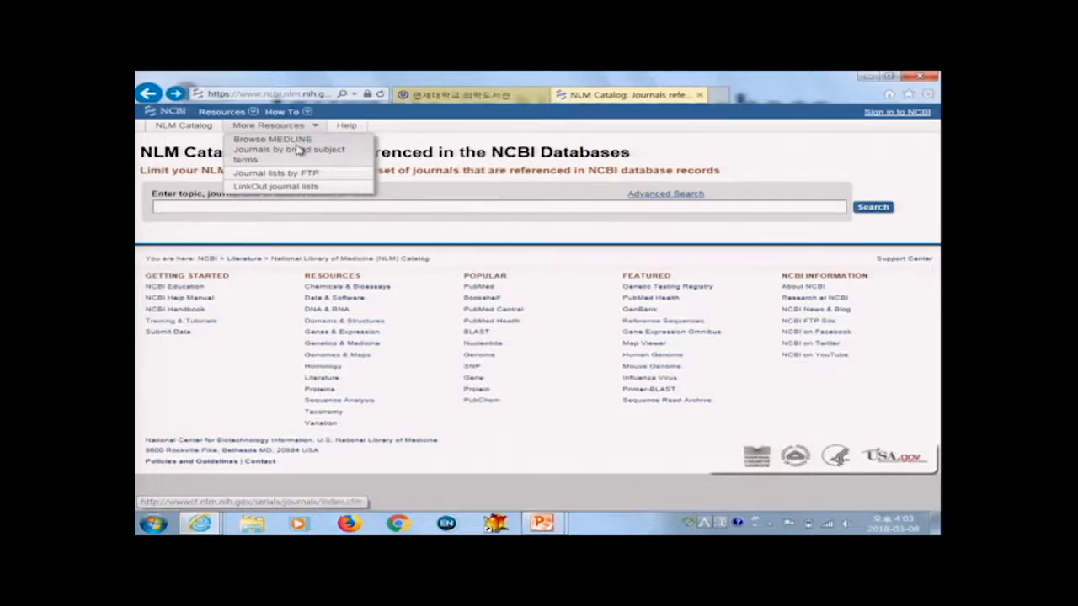
left_click(299, 143)
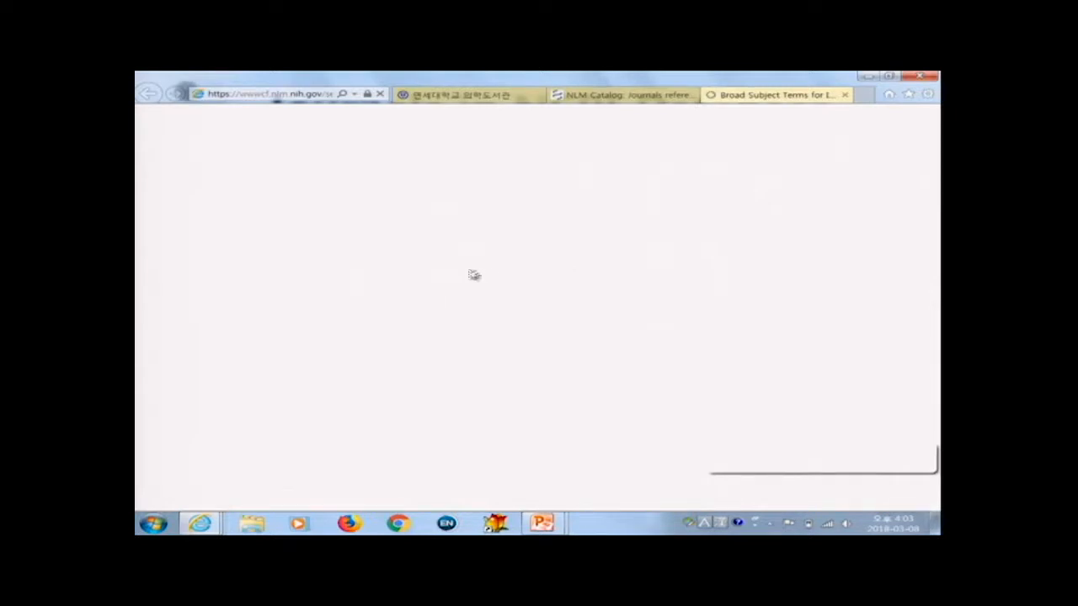
scroll(514, 305, "down", 5)
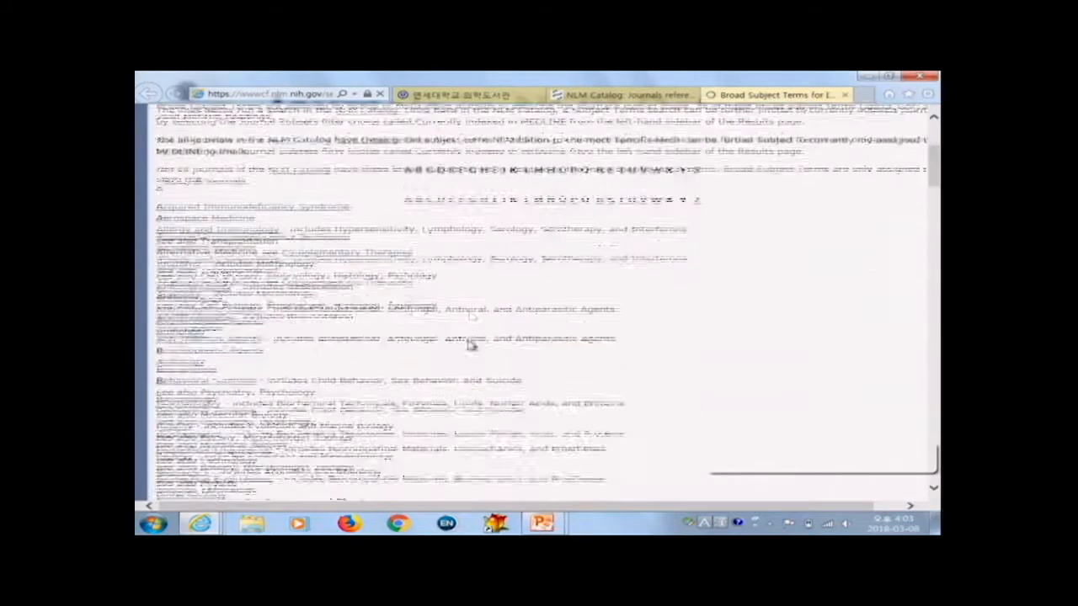
scroll(461, 337, "down", 3)
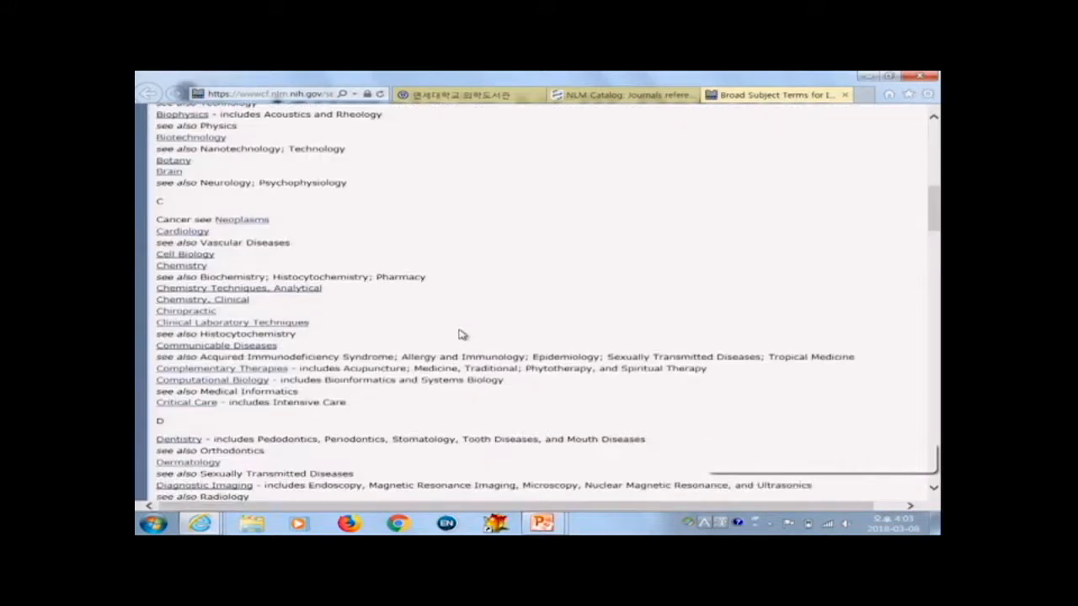
Step: Return to the PubMed home page and open the Clinical Trials resource
left_click(599, 96)
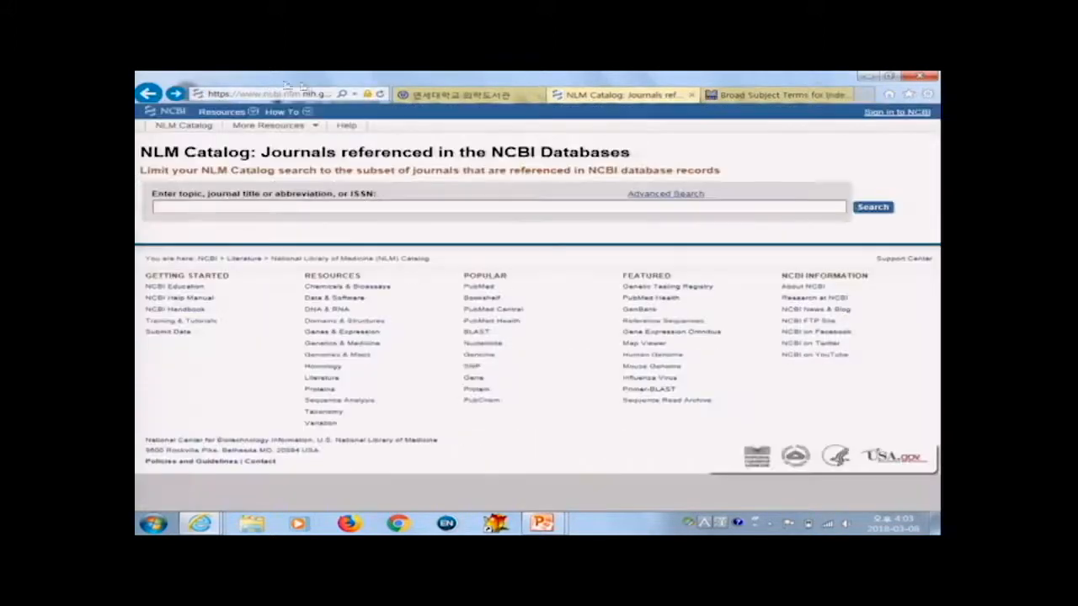
left_click(147, 94)
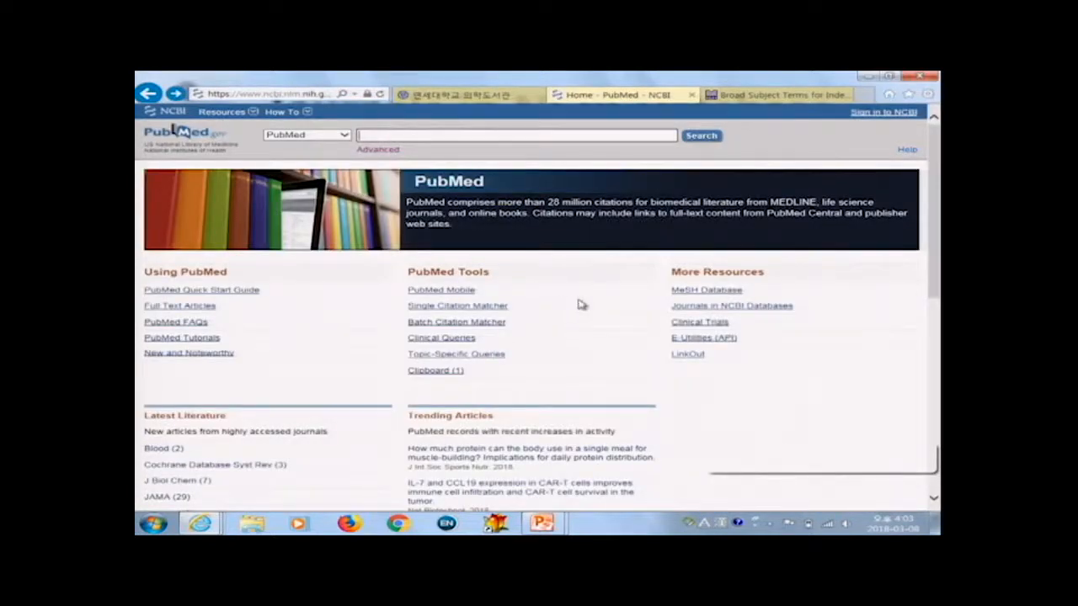
left_click(715, 325)
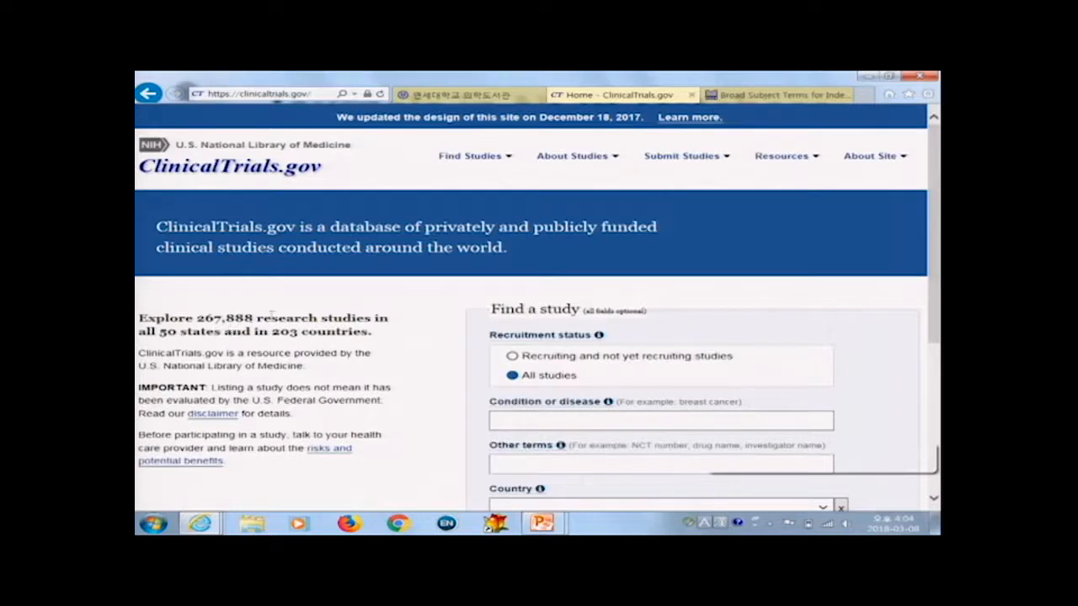
Step: Open the ClinicalTrials.gov Advanced Search, set the country to Korea, Republic of, and run the search
scroll(450, 281, "down", 2)
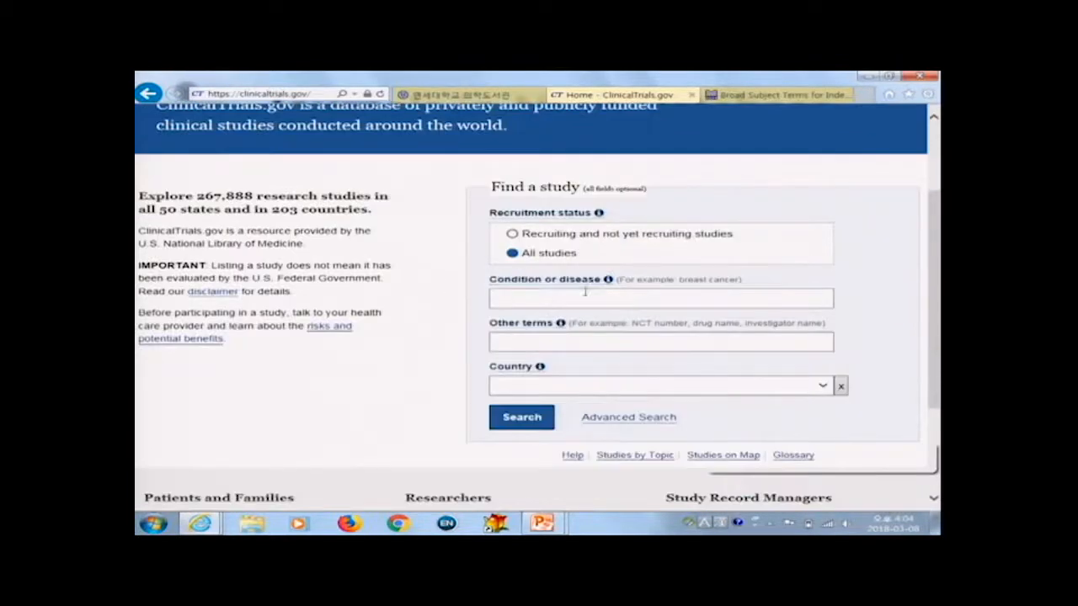
mouse_move(611, 288)
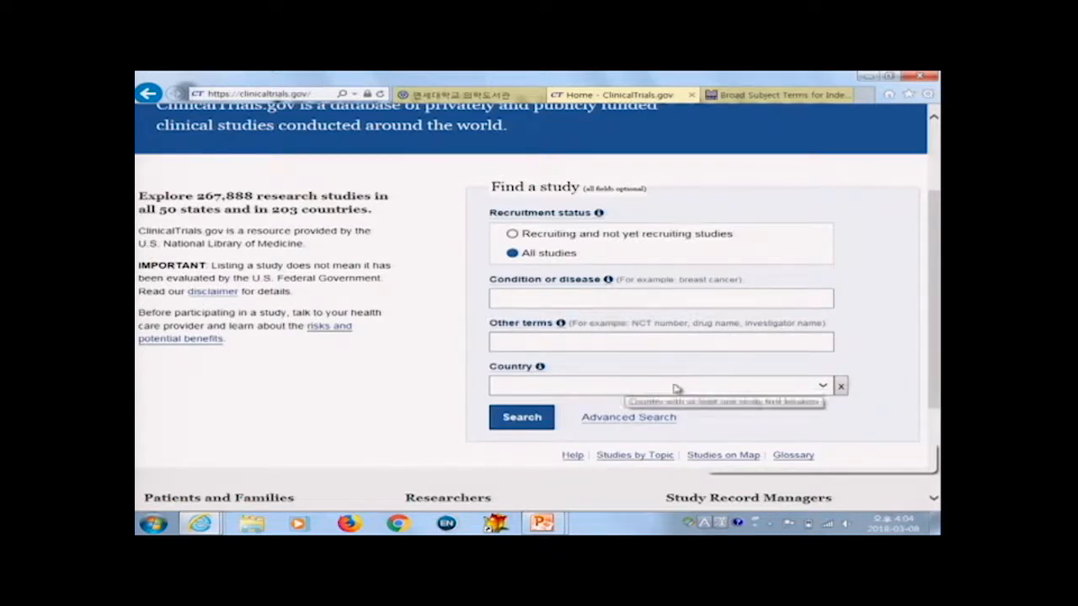
left_click(640, 420)
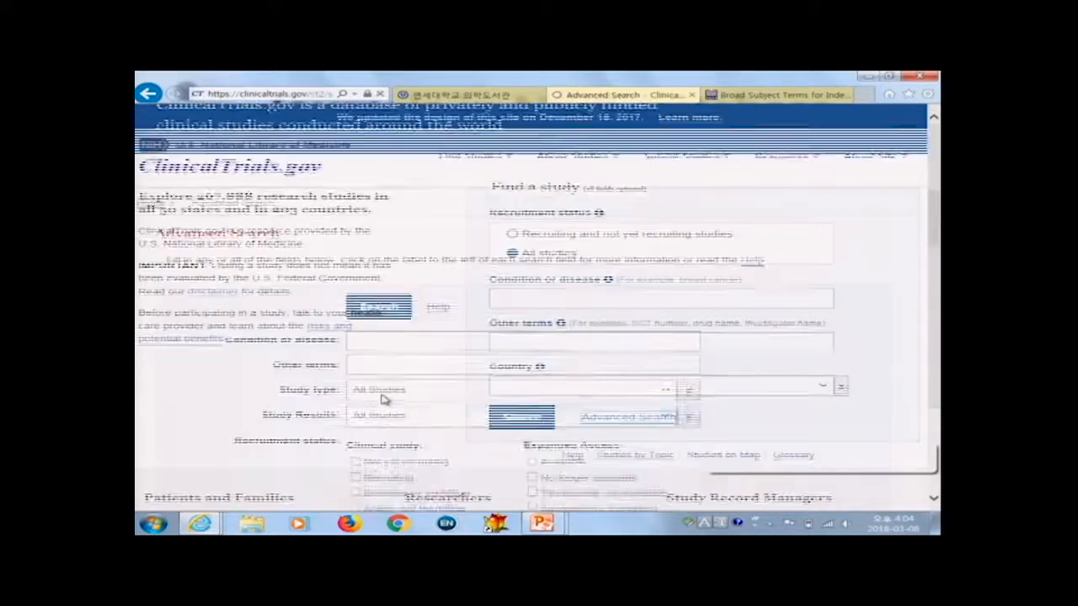
scroll(464, 362, "down", 3)
scroll(464, 362, "down", 10)
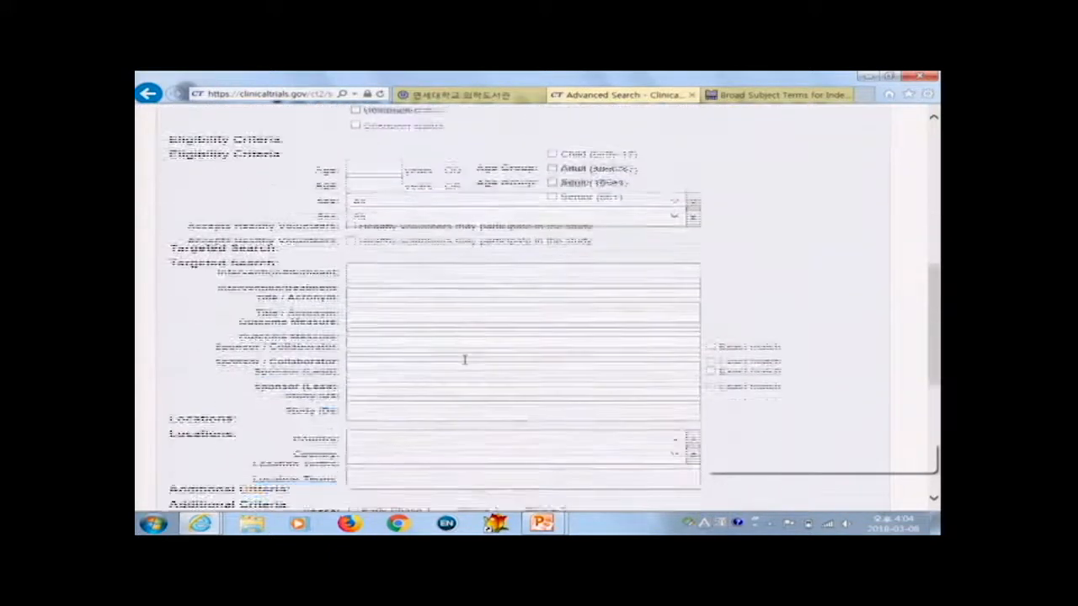
scroll(464, 363, "up", 4)
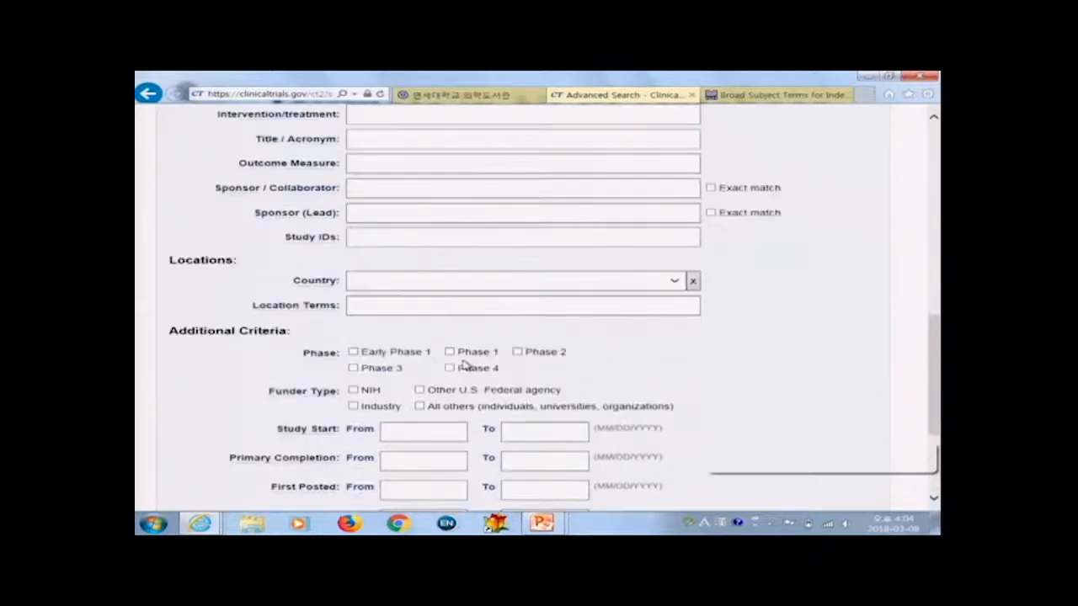
left_click(673, 283)
scroll(604, 343, "down", 20)
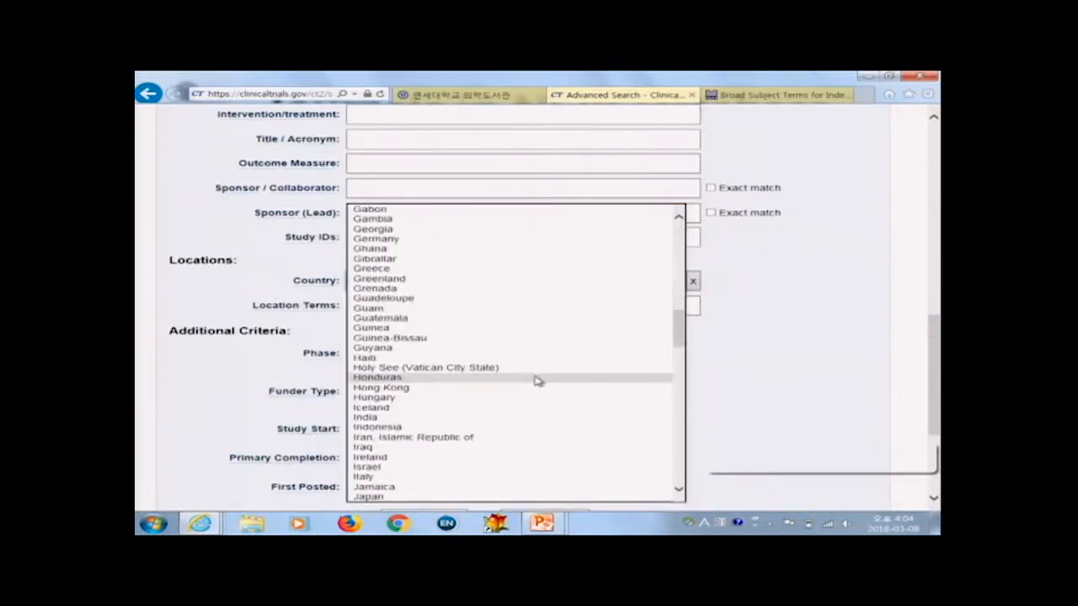
scroll(508, 379, "up", 2)
scroll(508, 379, "up", 1)
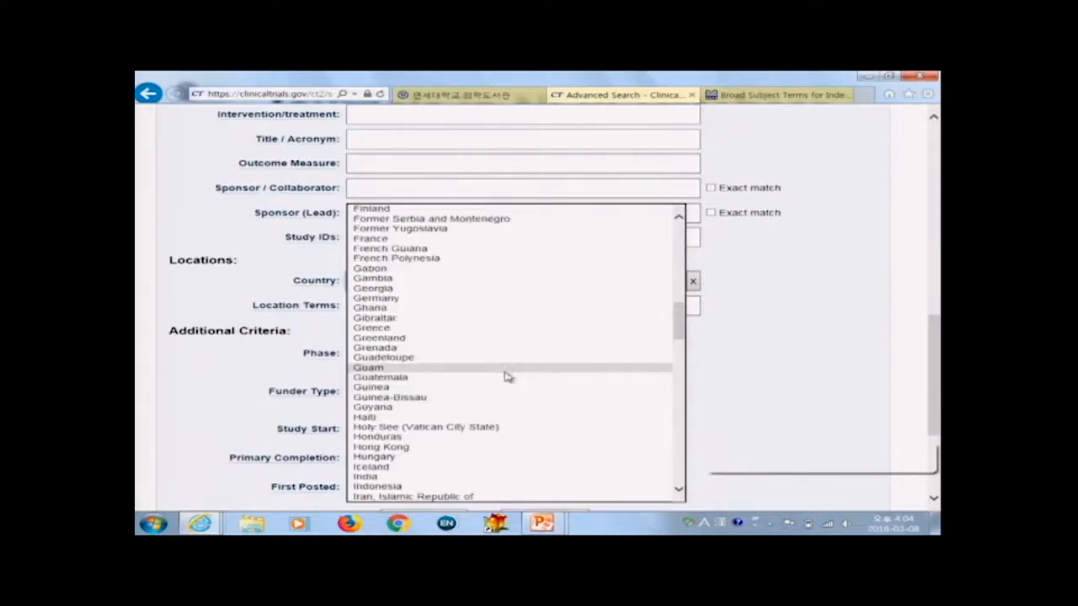
scroll(505, 373, "down", 7)
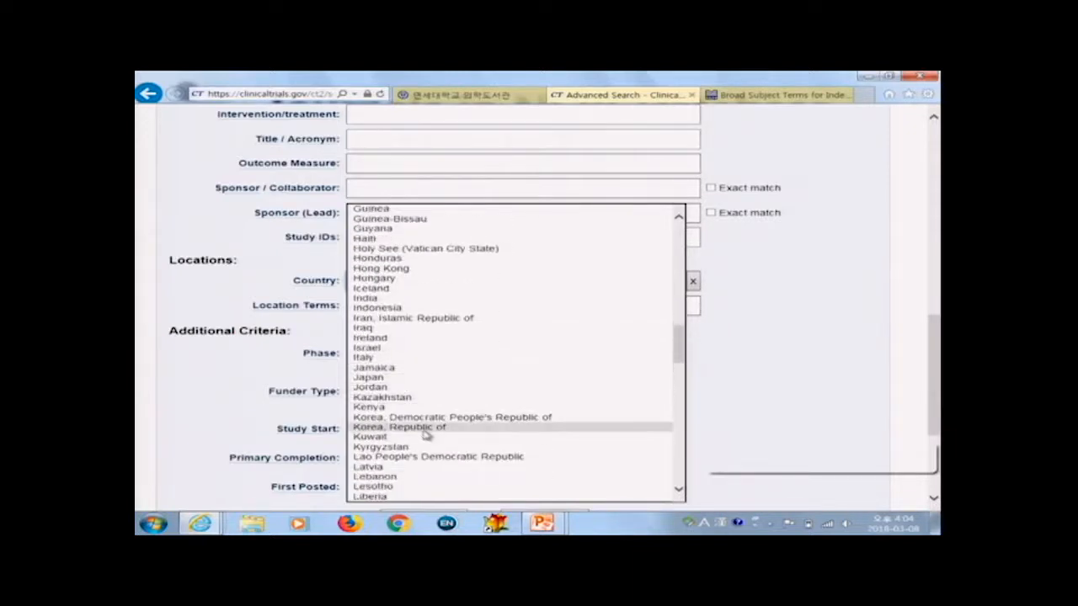
left_click(425, 430)
scroll(690, 401, "down", 5)
left_click(406, 370)
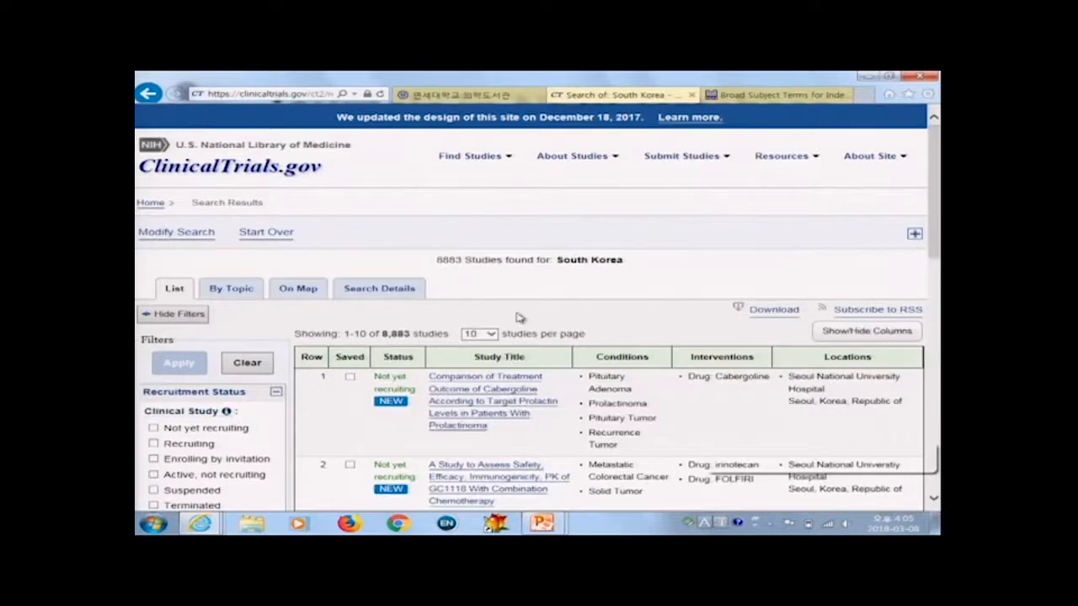
Step: Open the first study record in the results and look through it
scroll(650, 312, "down", 1)
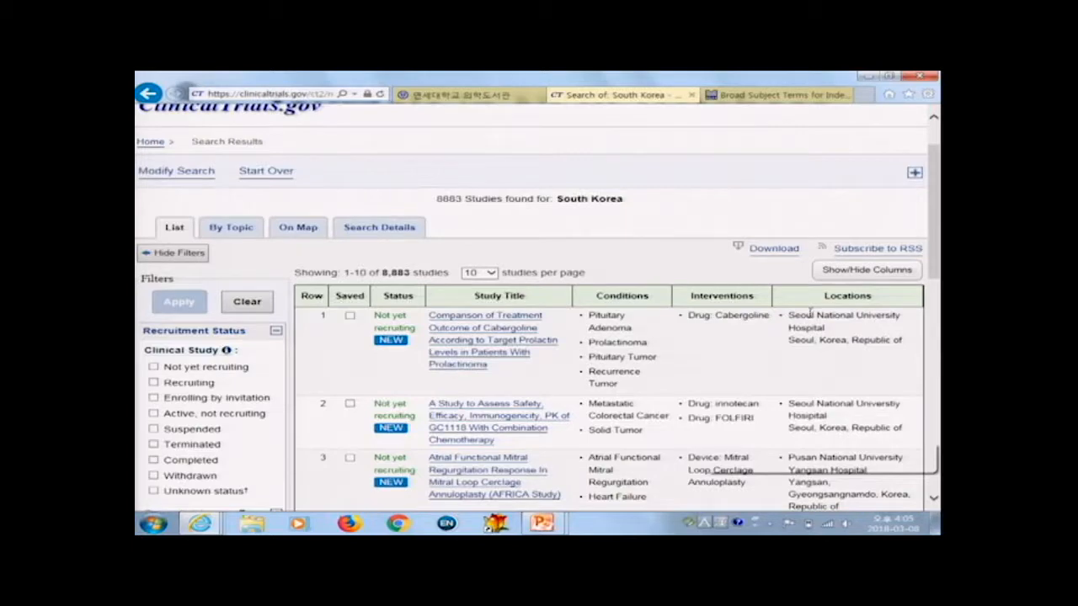
left_click(483, 322)
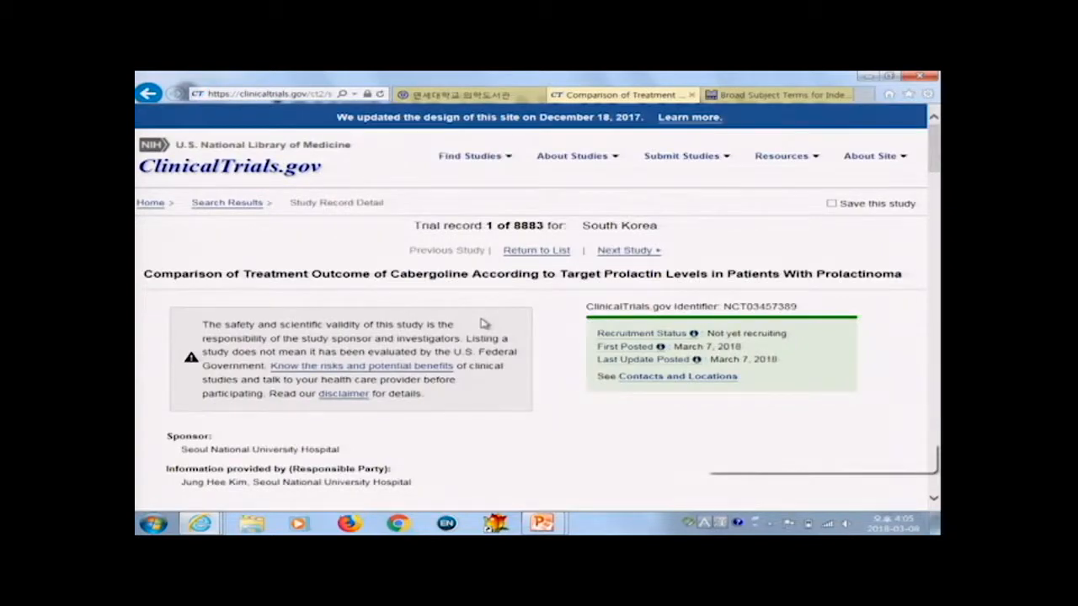
scroll(491, 325, "down", 5)
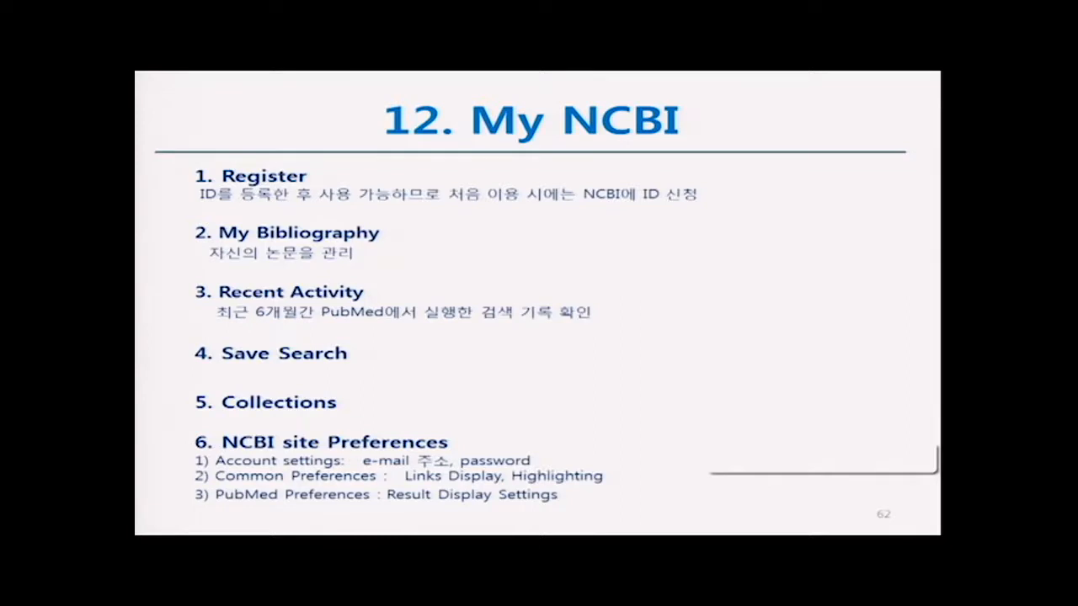
key("Right")
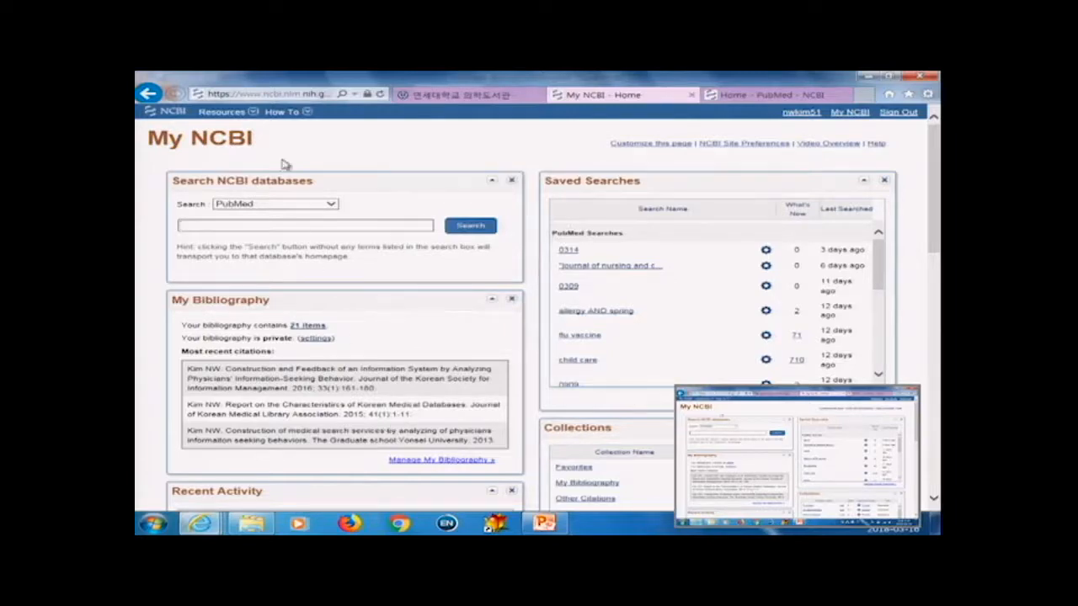
Step: Open My Bibliography from the My NCBI home page
left_click(328, 206)
left_click(328, 208)
scroll(389, 268, "down", 3)
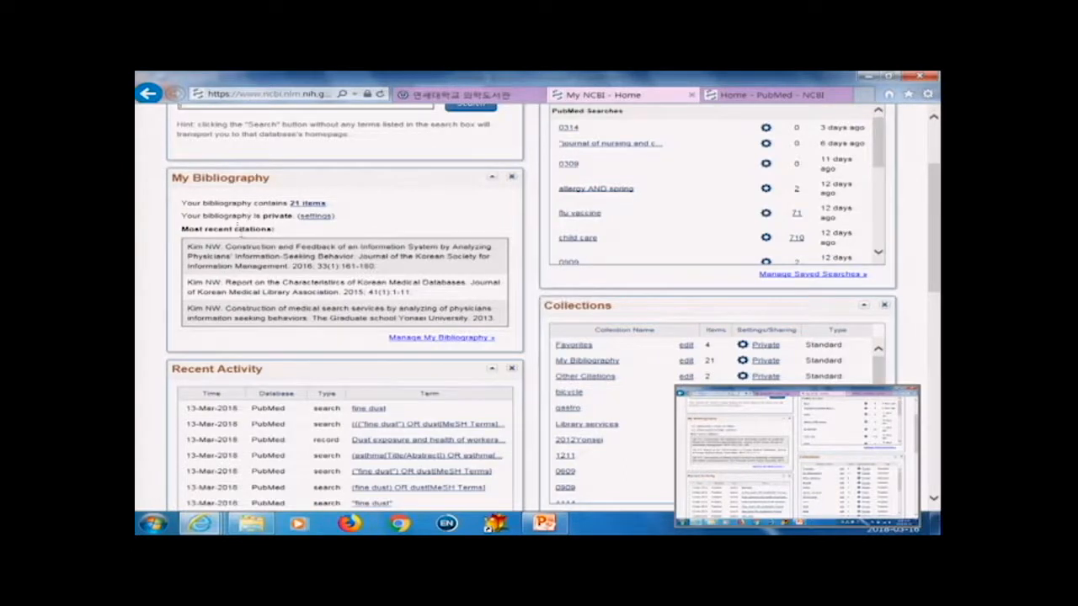
left_click(436, 338)
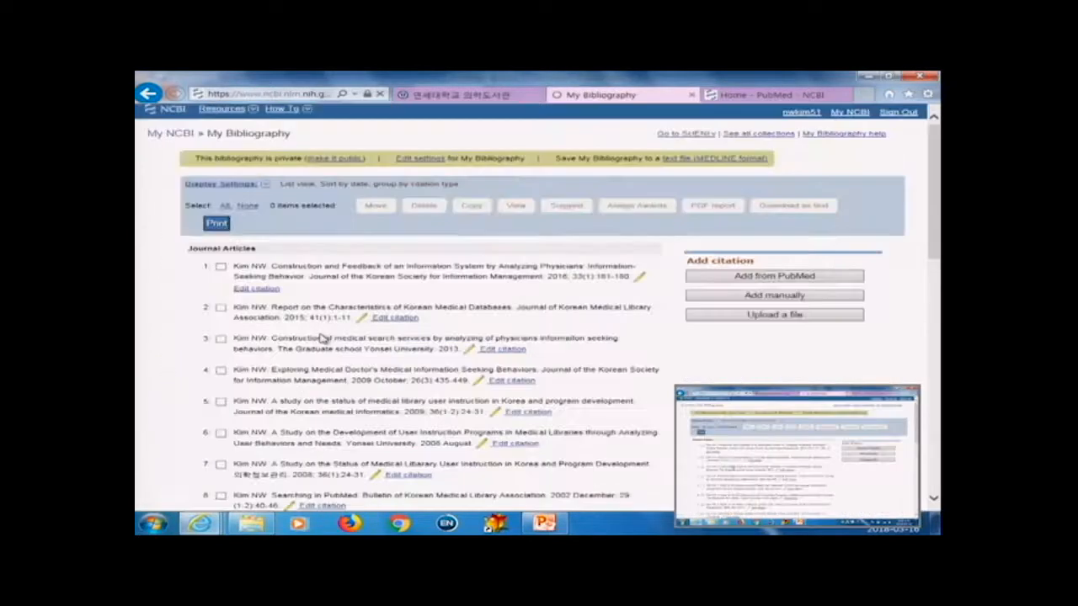
Step: Scroll through the citations listed in My Bibliography
scroll(578, 340, "down", 5)
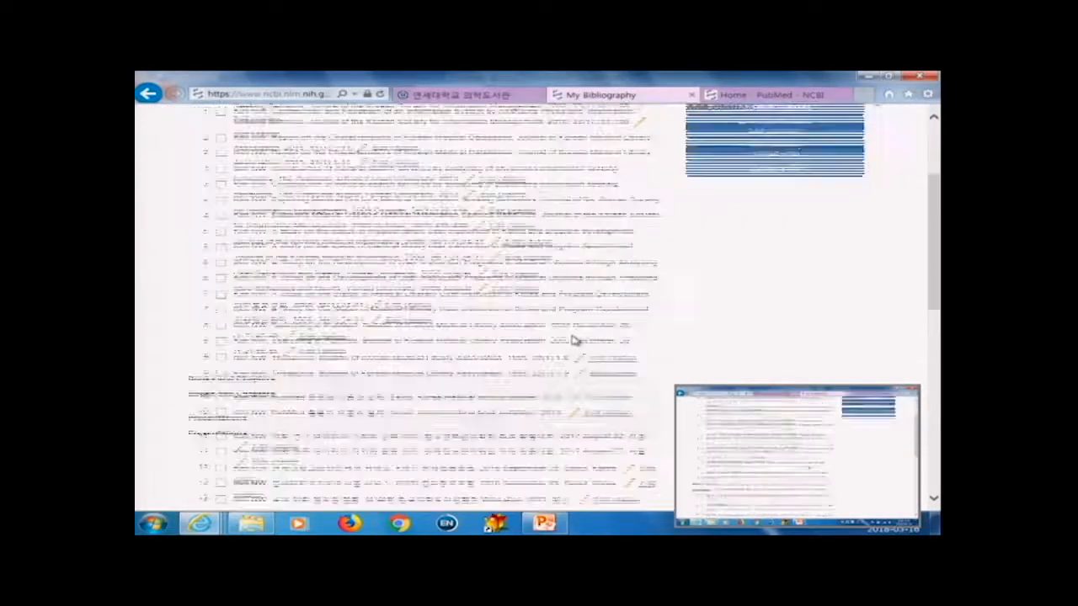
scroll(578, 340, "up", 5)
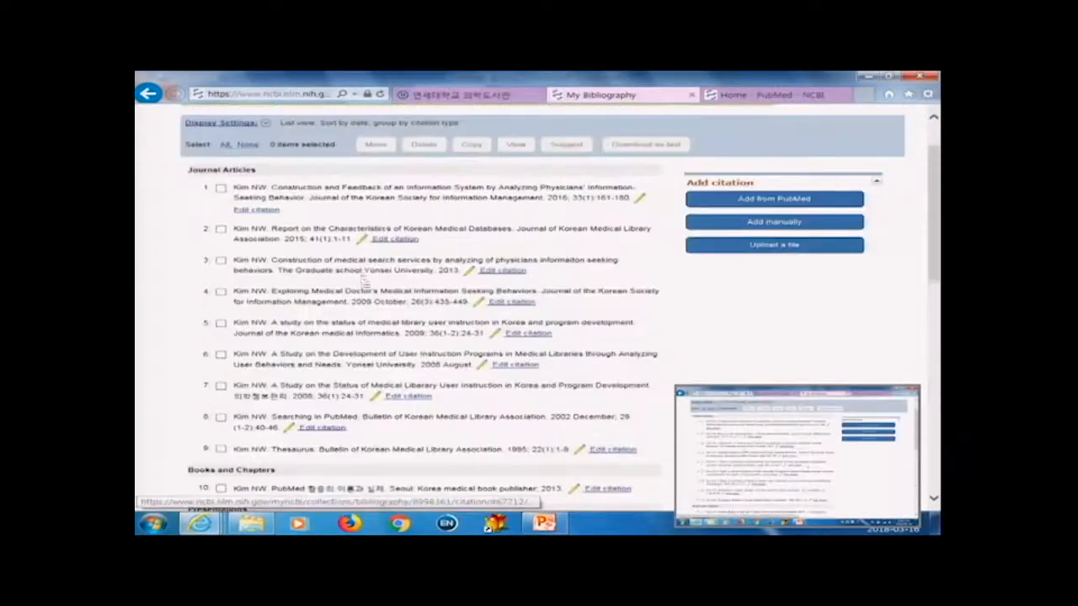
scroll(577, 340, "down", 2)
scroll(390, 303, "down", 3)
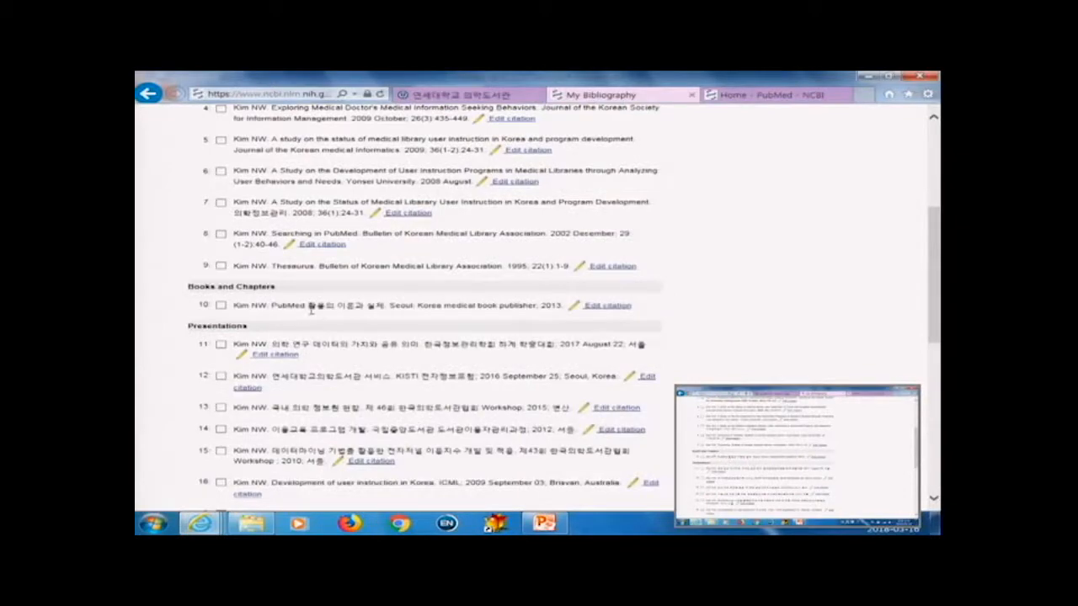
scroll(317, 315, "down", 3)
scroll(449, 322, "up", 4)
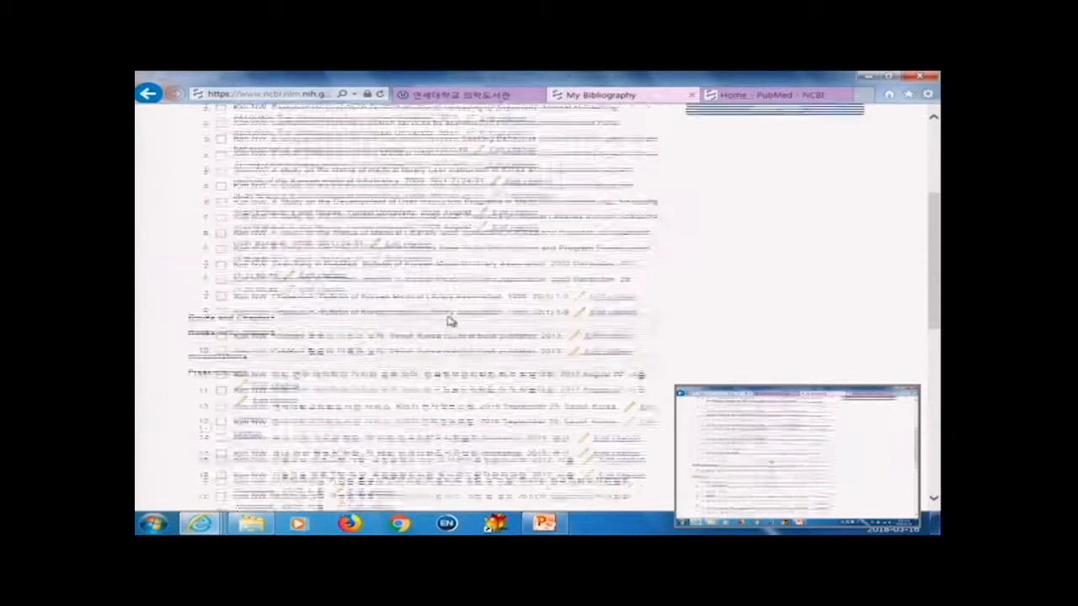
scroll(449, 323, "up", 2)
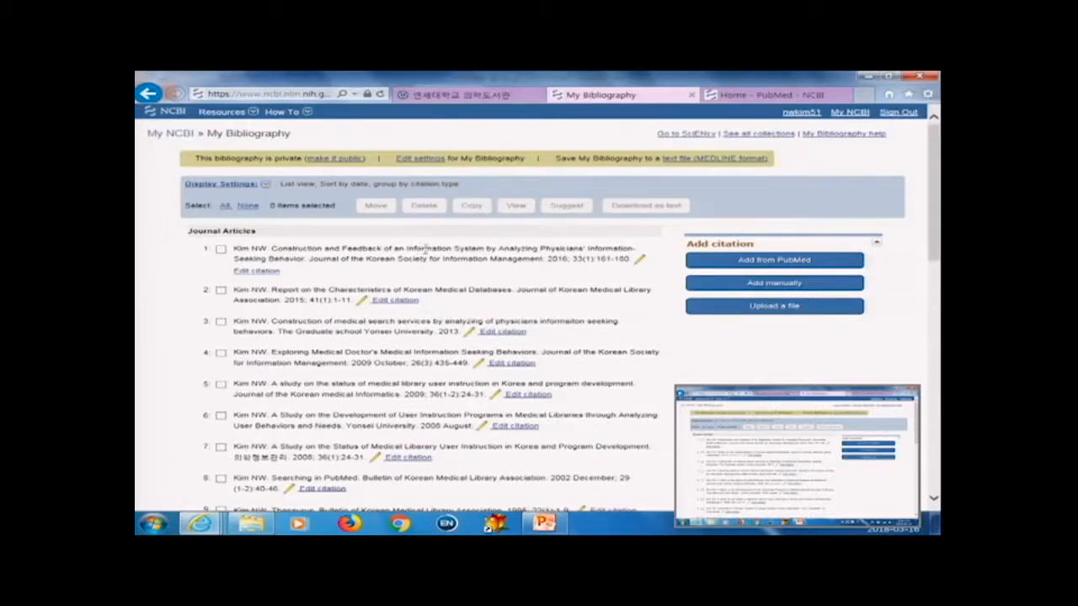
Step: Open the Add from PubMed citation dialog for My Bibliography and close it
left_click(744, 266)
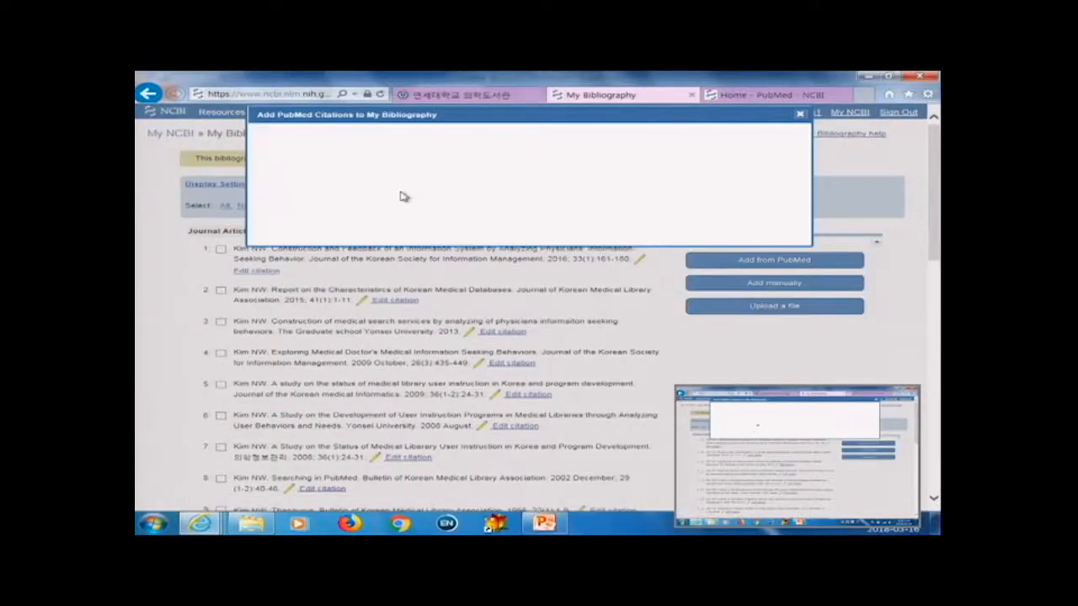
left_click(405, 152)
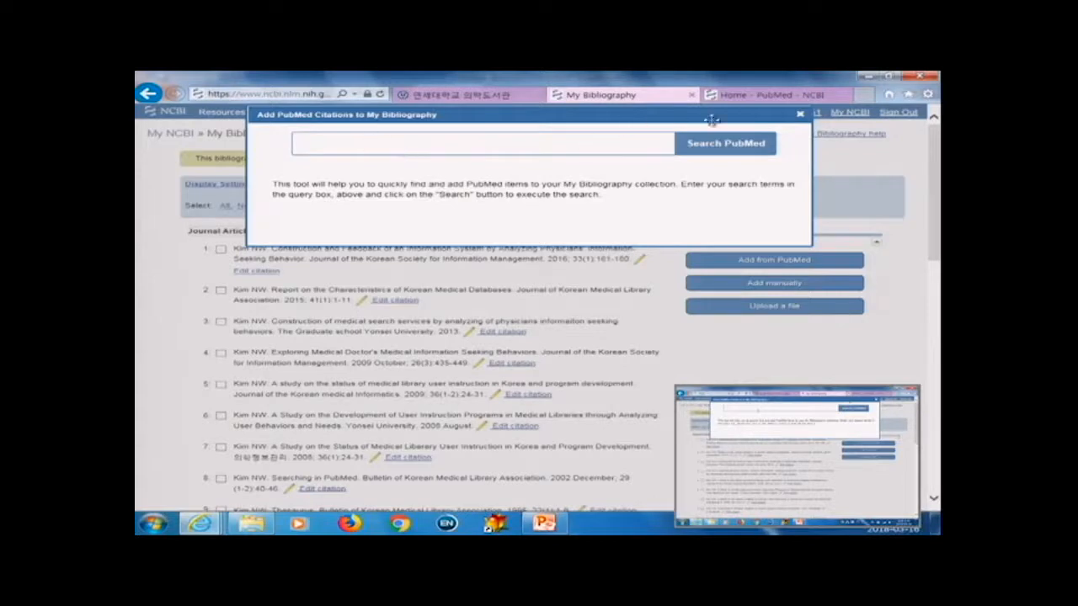
left_click(799, 117)
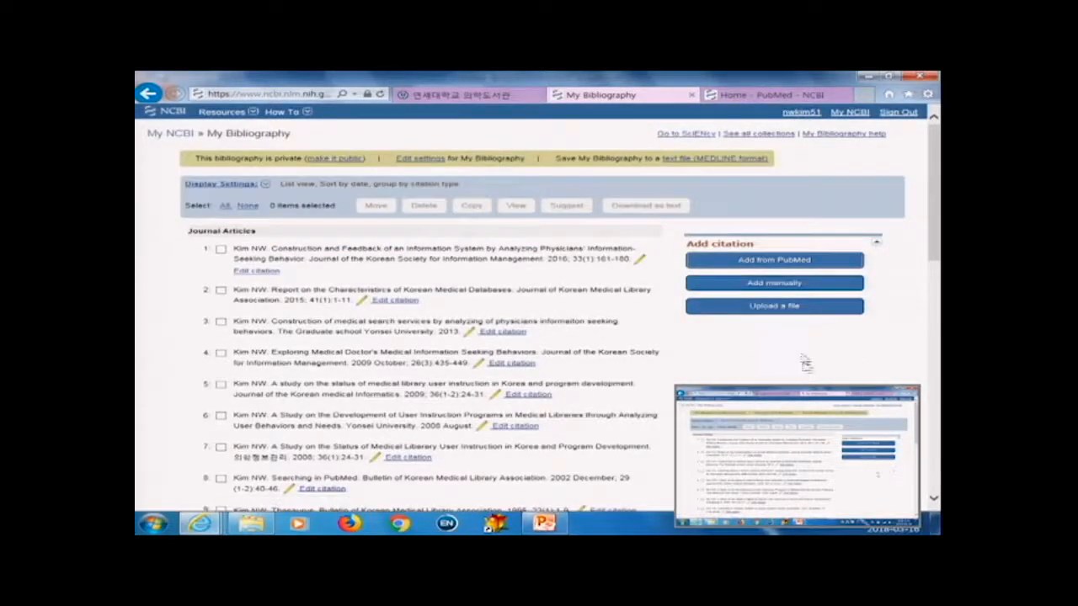
Step: Open the Add Citation Manually form and view the citation type options
left_click(774, 284)
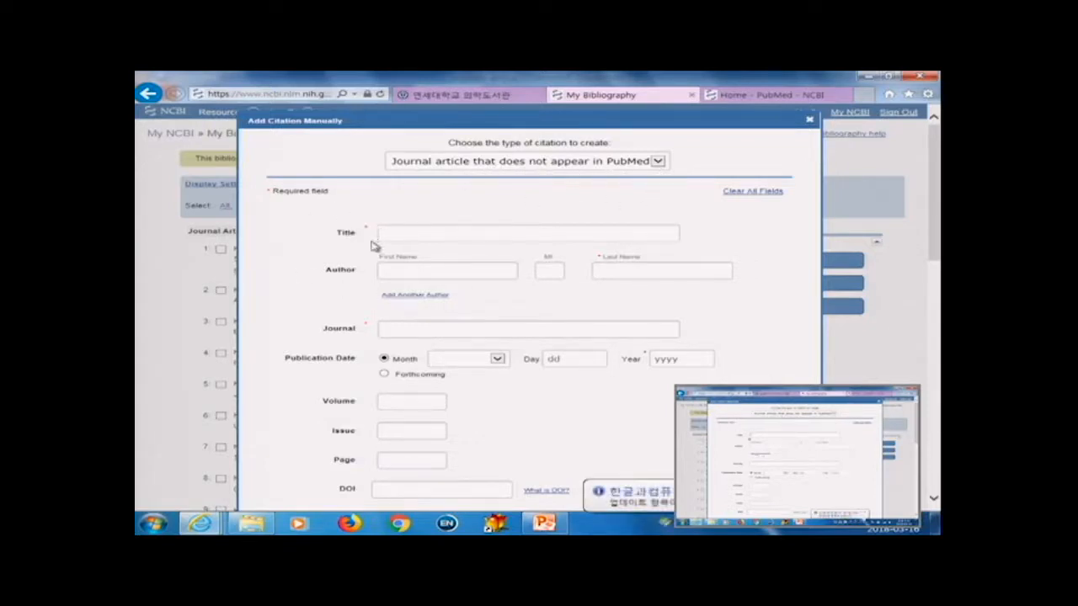
scroll(623, 370, "down", 1)
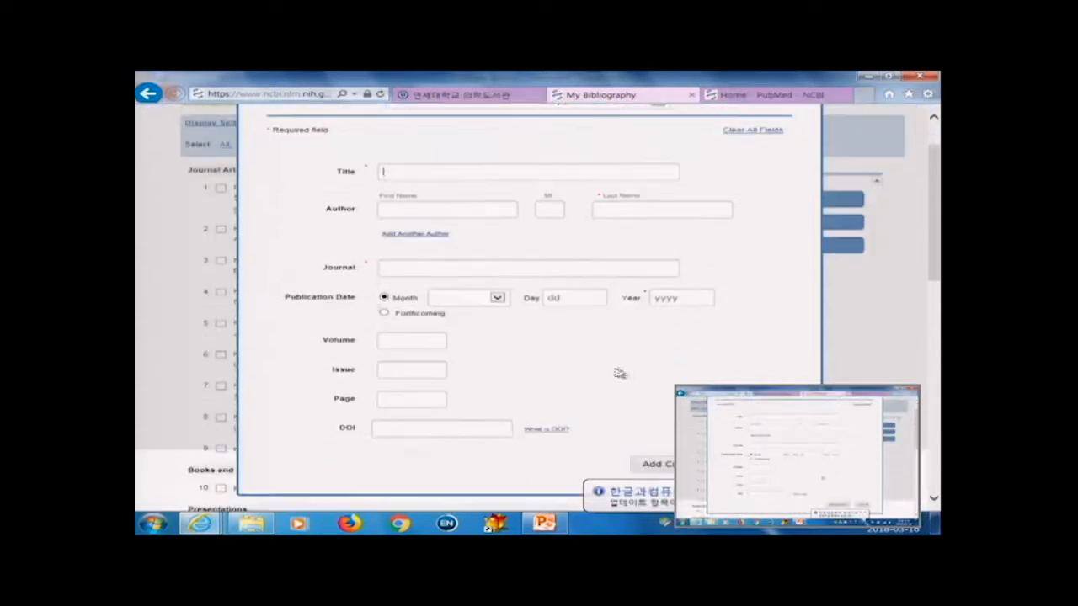
scroll(603, 285, "up", 1)
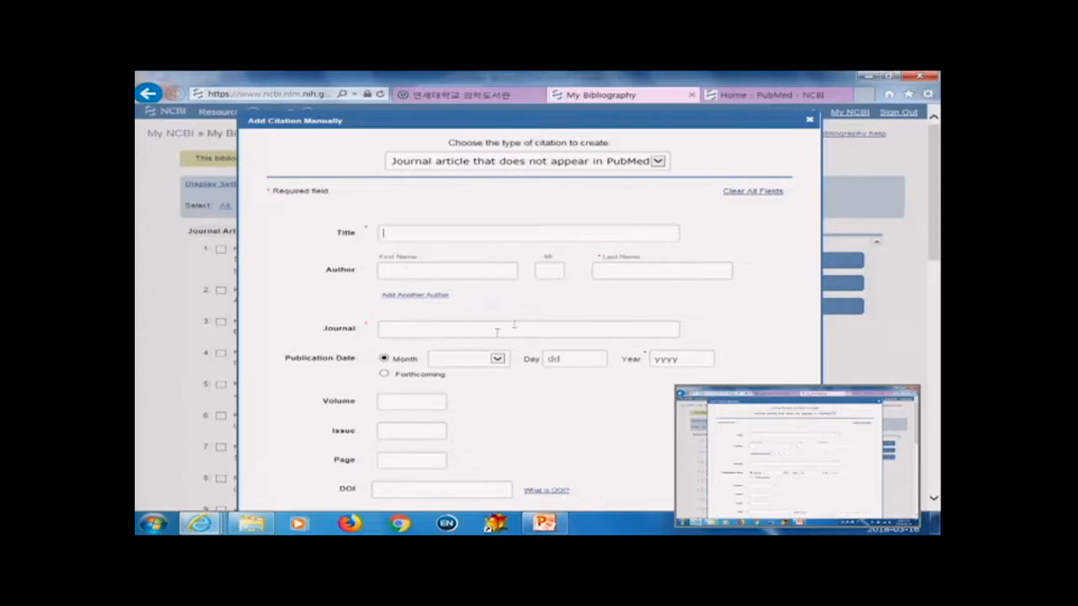
left_click(657, 166)
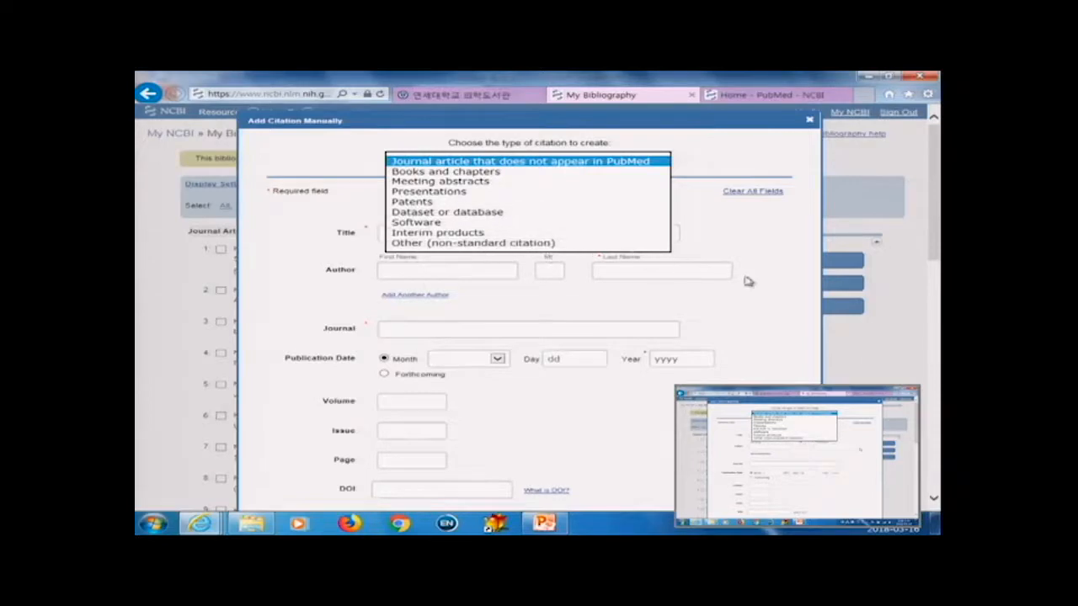
Step: Scroll through the Add Citation Manually form fields and close the dialog without adding a citation
left_click(720, 244)
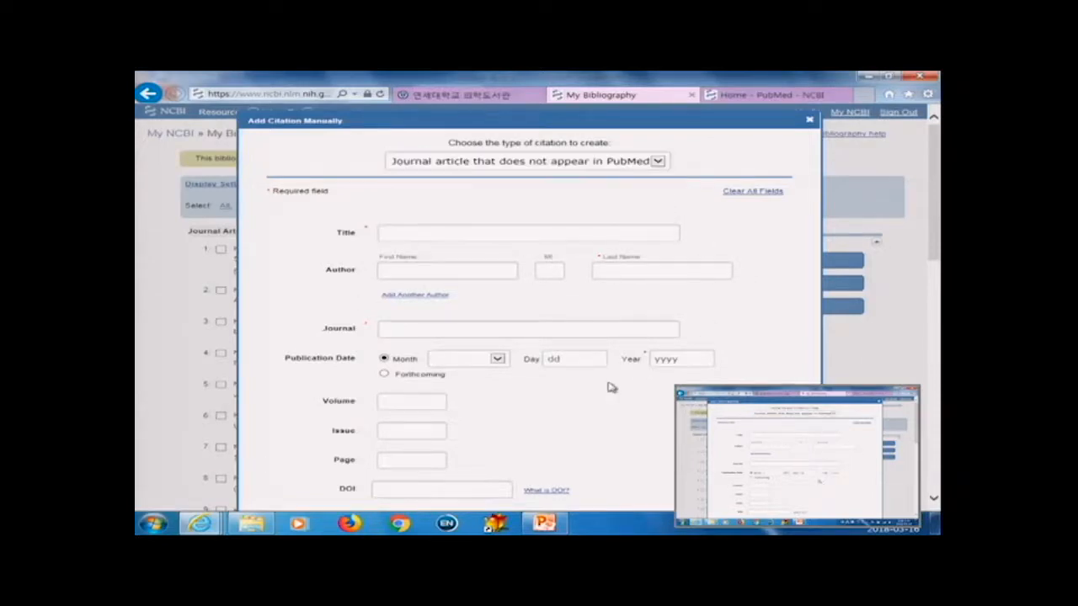
scroll(612, 388, "down", 3)
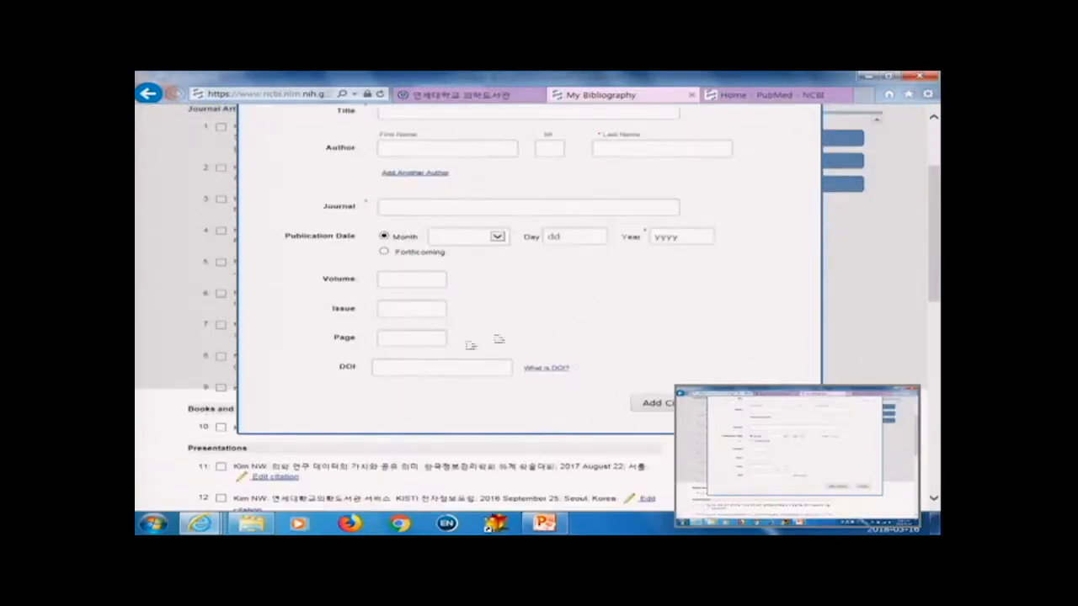
scroll(741, 353, "up", 3)
scroll(760, 383, "down", 3)
scroll(758, 383, "up", 2)
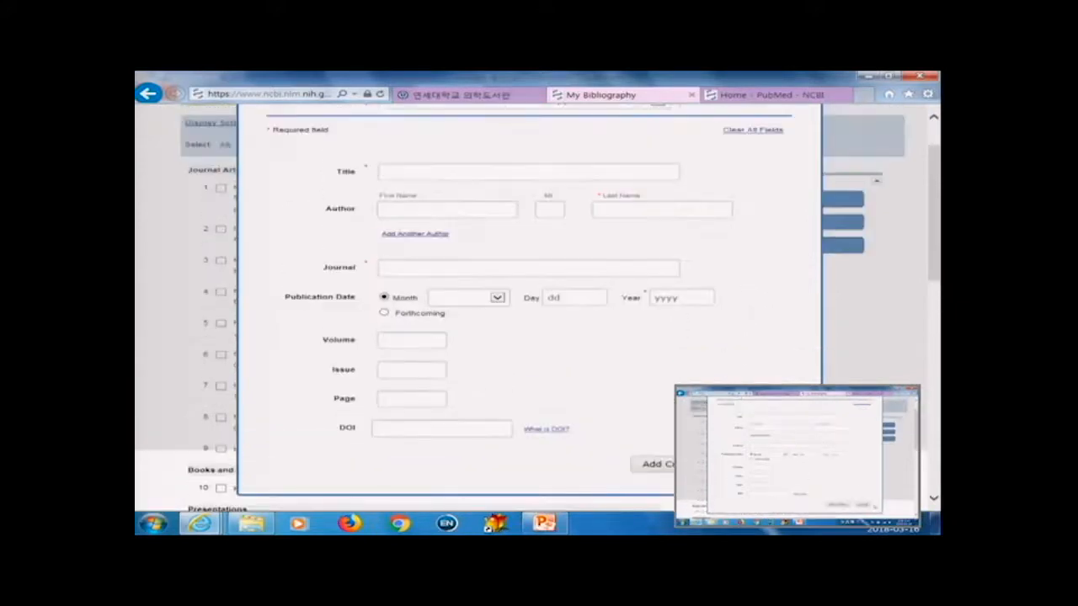
left_click(756, 463)
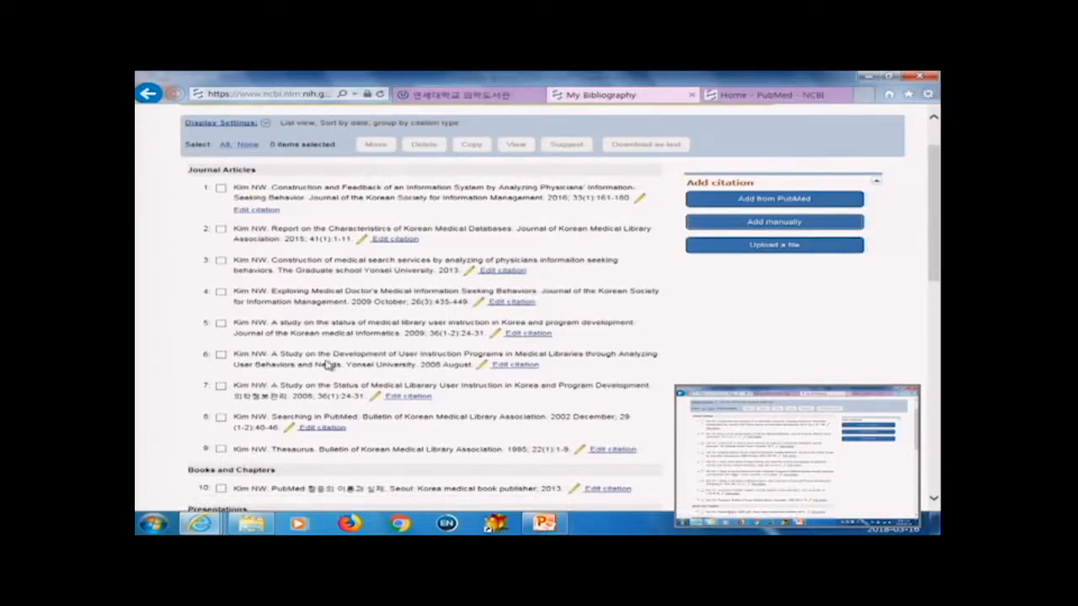
Step: Select all citations in My Bibliography and start saving them as a MEDLINE-format text file, then cancel the download
scroll(328, 364, "up", 2)
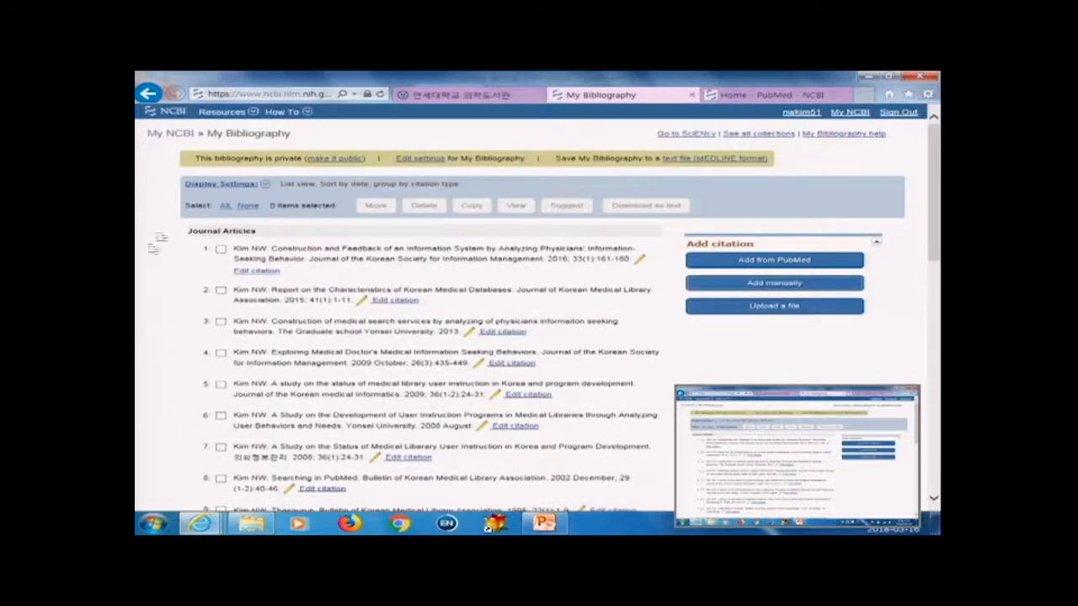
left_click(220, 250)
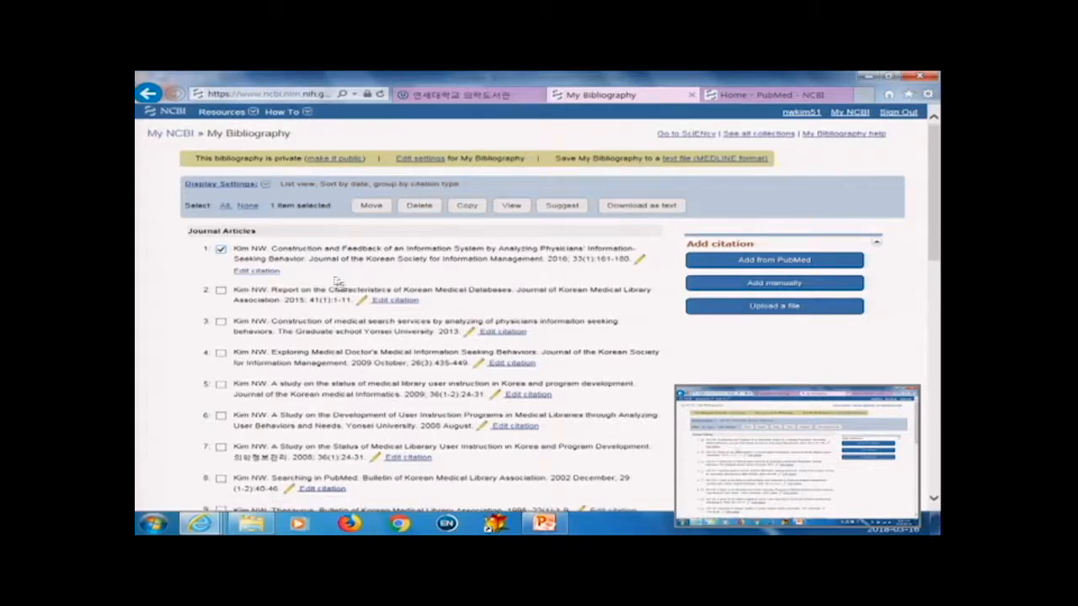
left_click(225, 205)
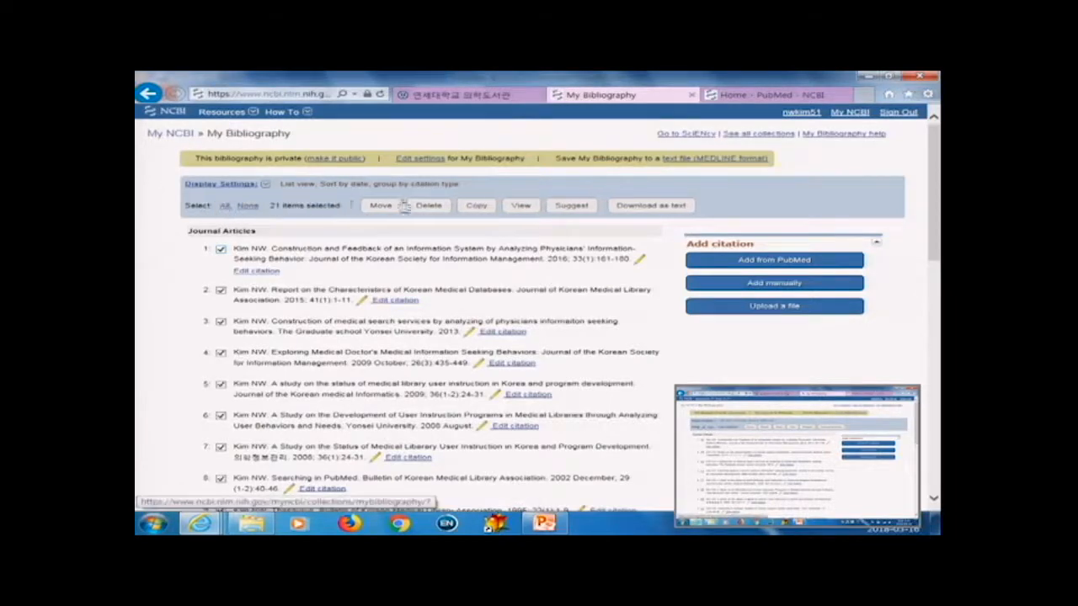
left_click(713, 162)
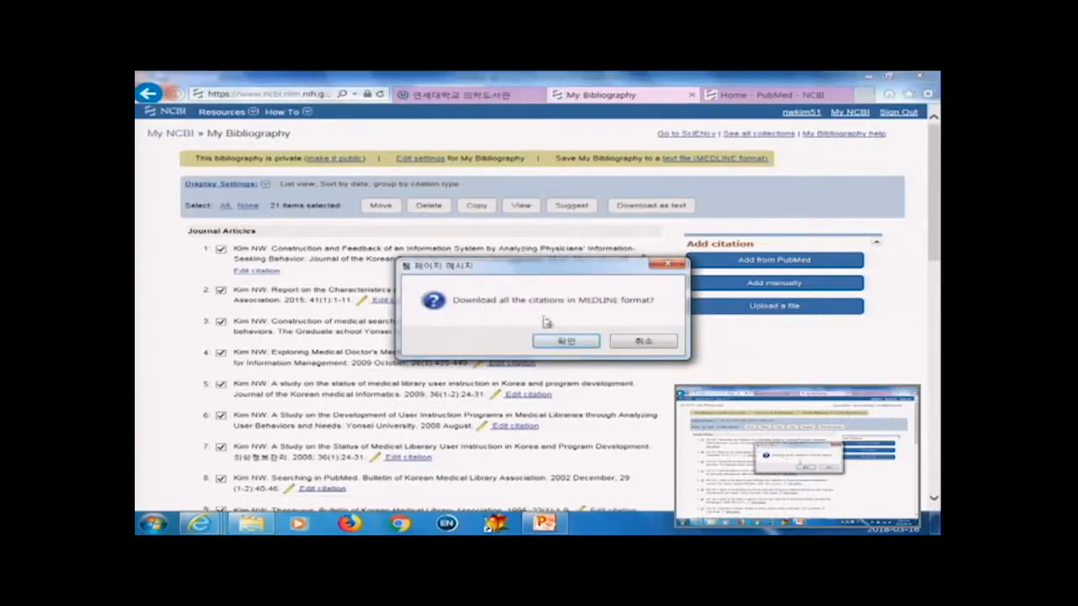
left_click(642, 341)
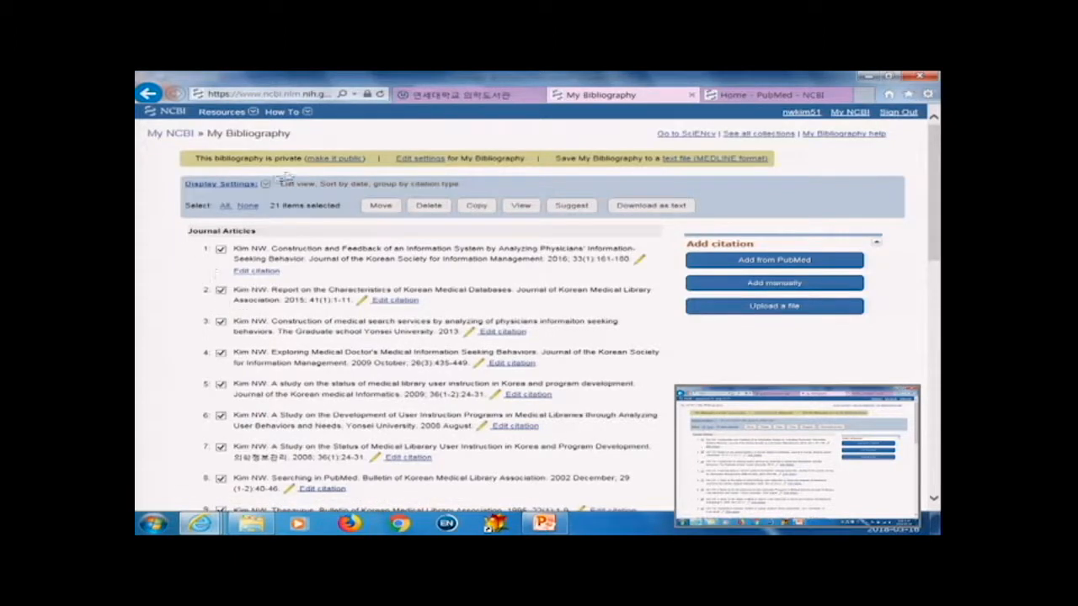
Step: Make My Bibliography public and open its public URL to view the shared citation list
left_click(336, 158)
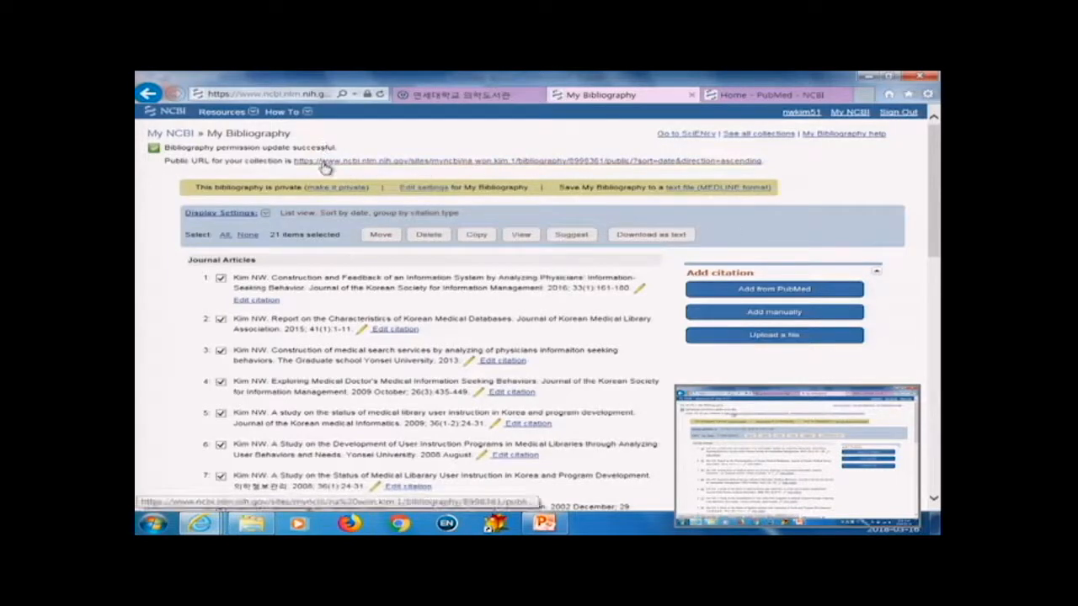
left_click(354, 166)
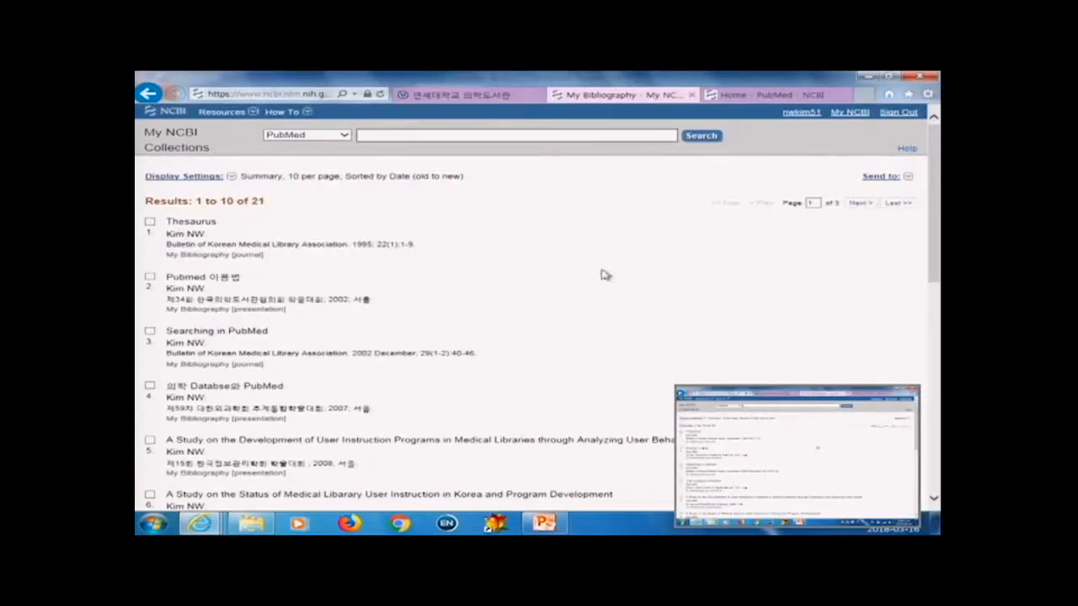
scroll(604, 275, "down", 2)
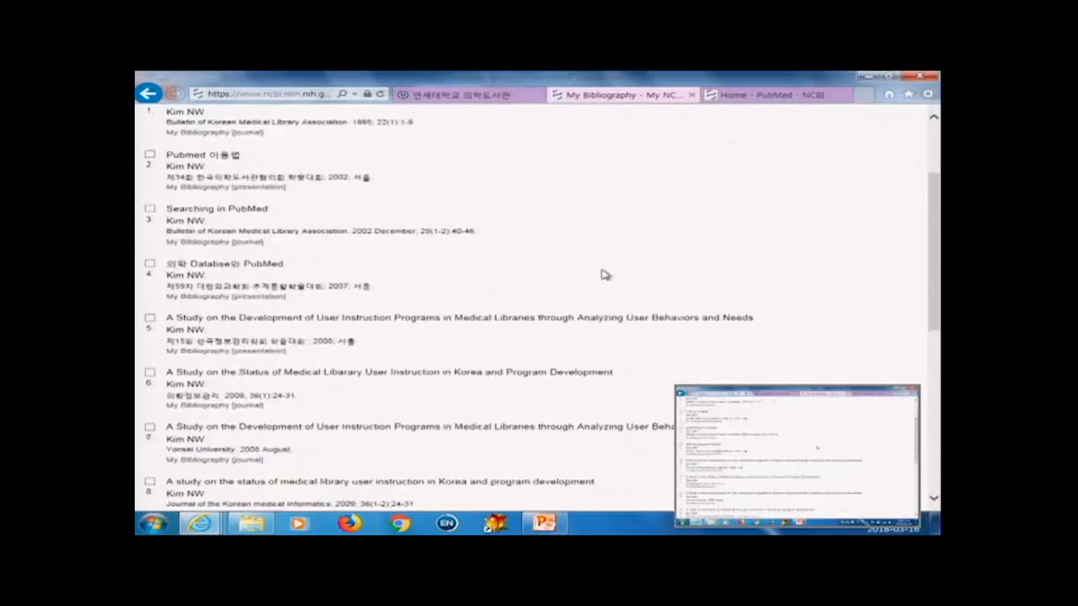
scroll(604, 274, "up", 2)
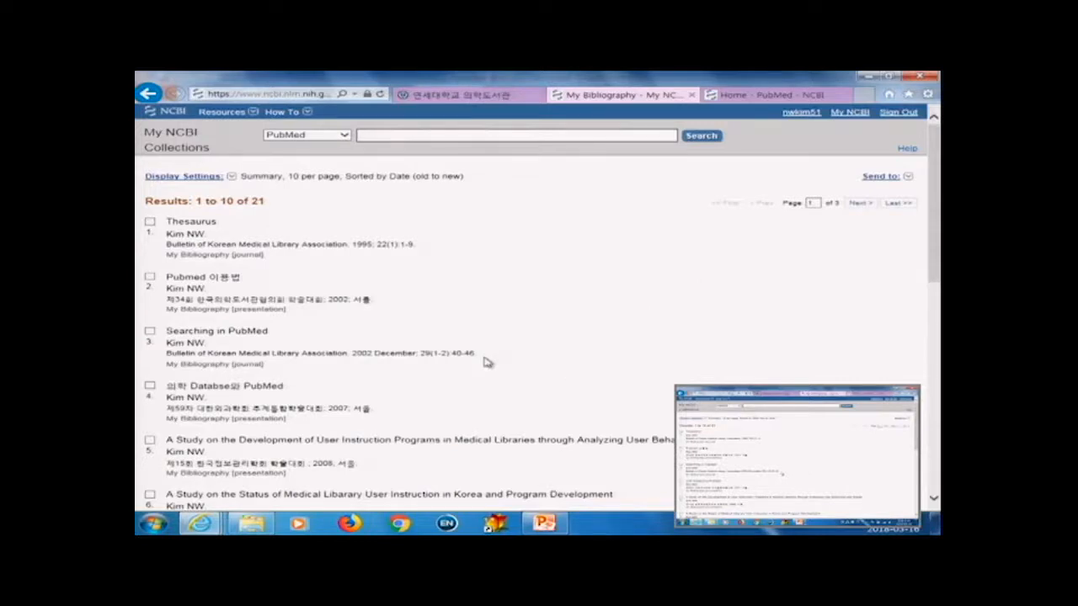
Step: Switch to the PubMed home tab and search for fine dust AND child
left_click(150, 93)
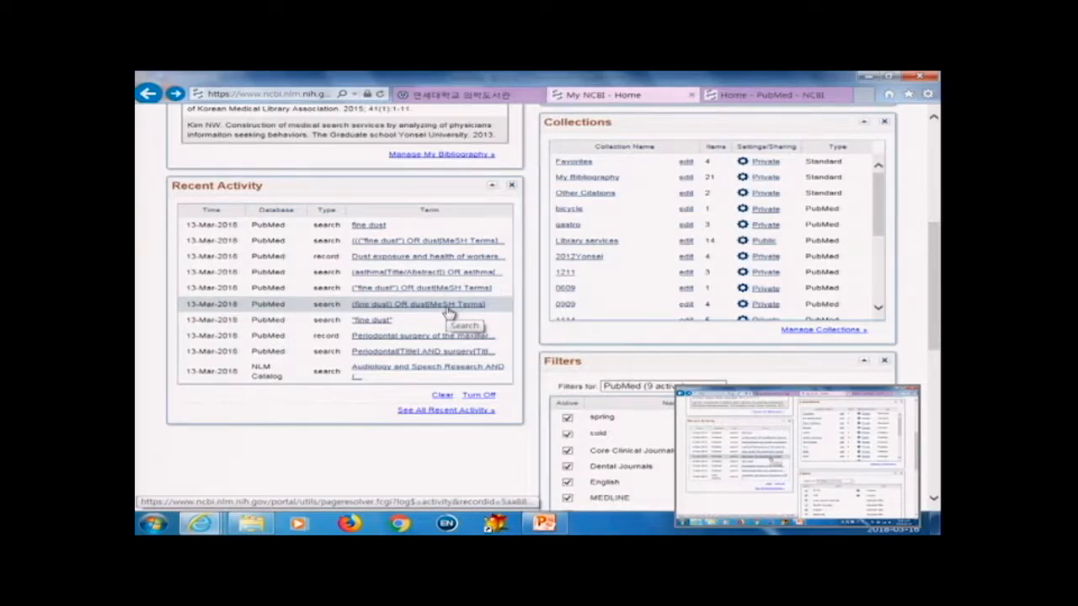
scroll(823, 337, "up", 5)
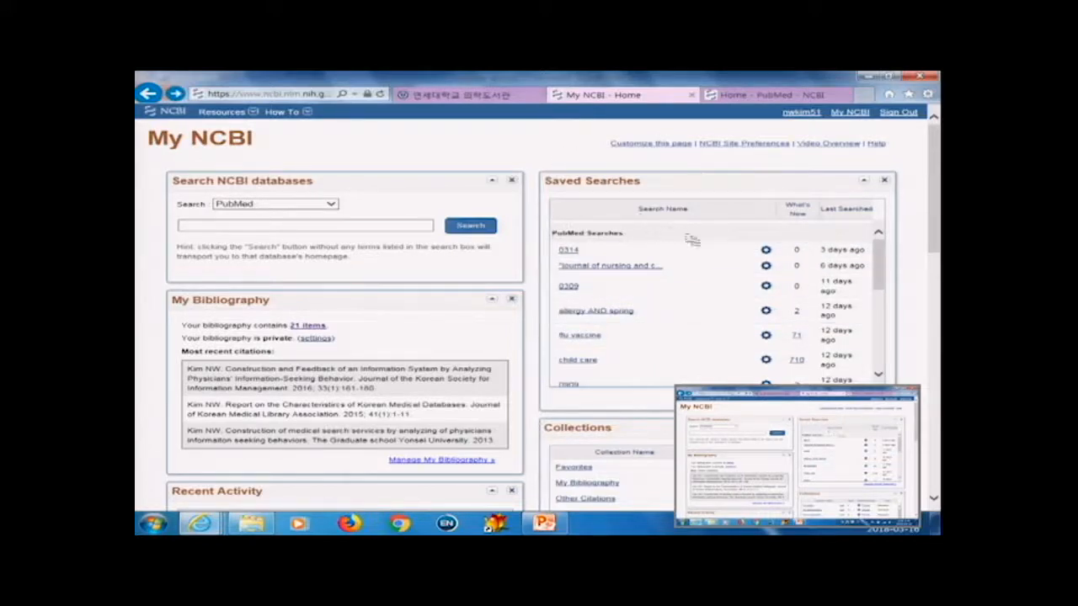
left_click(740, 98)
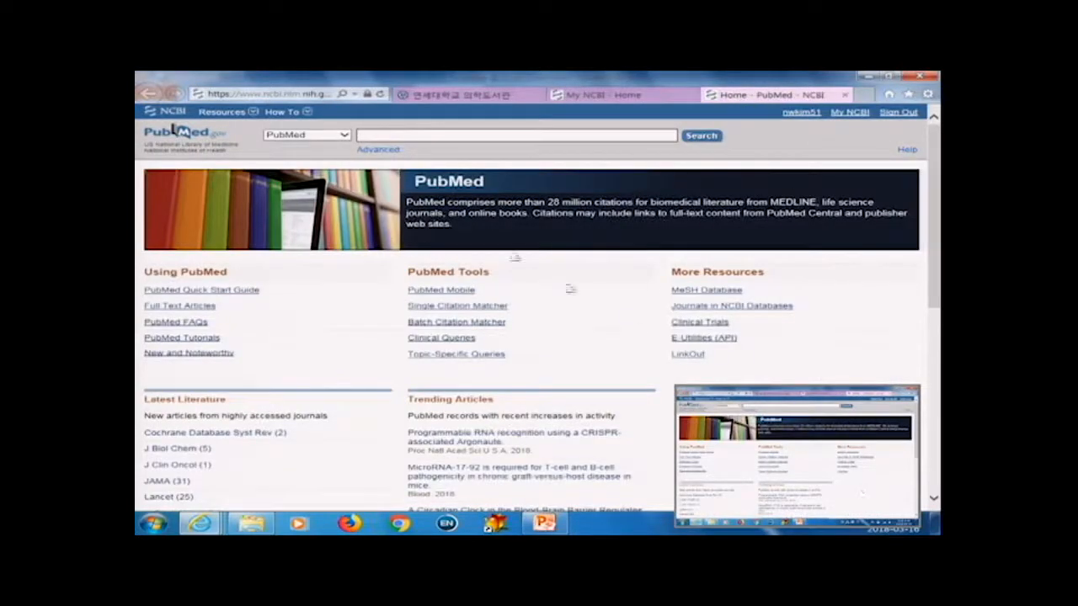
type("fire ")
type("dust")
type(" AND ")
type("ch")
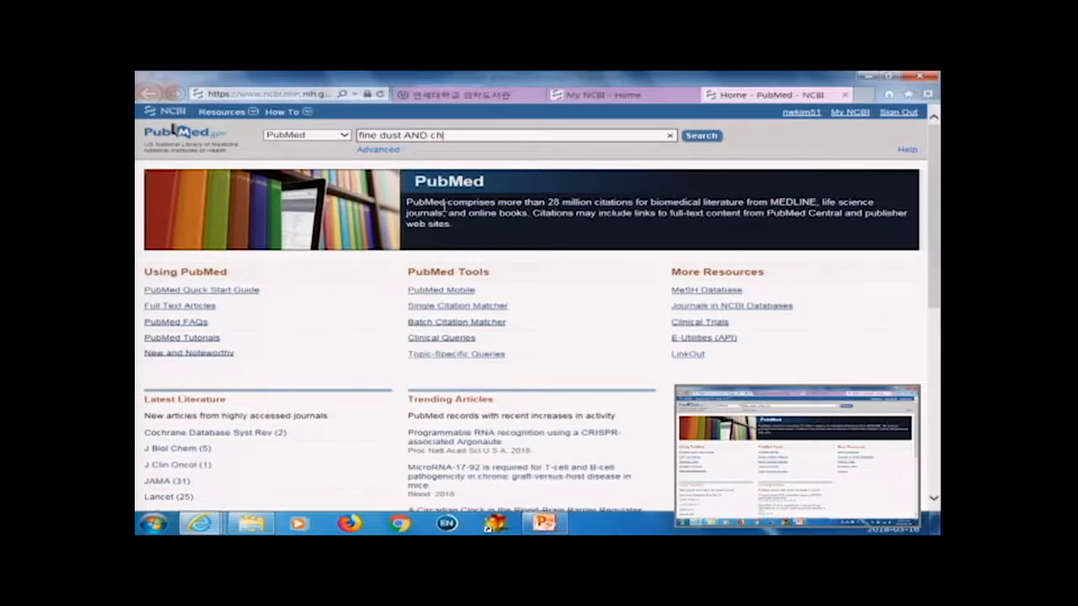
type("ild")
key("Return")
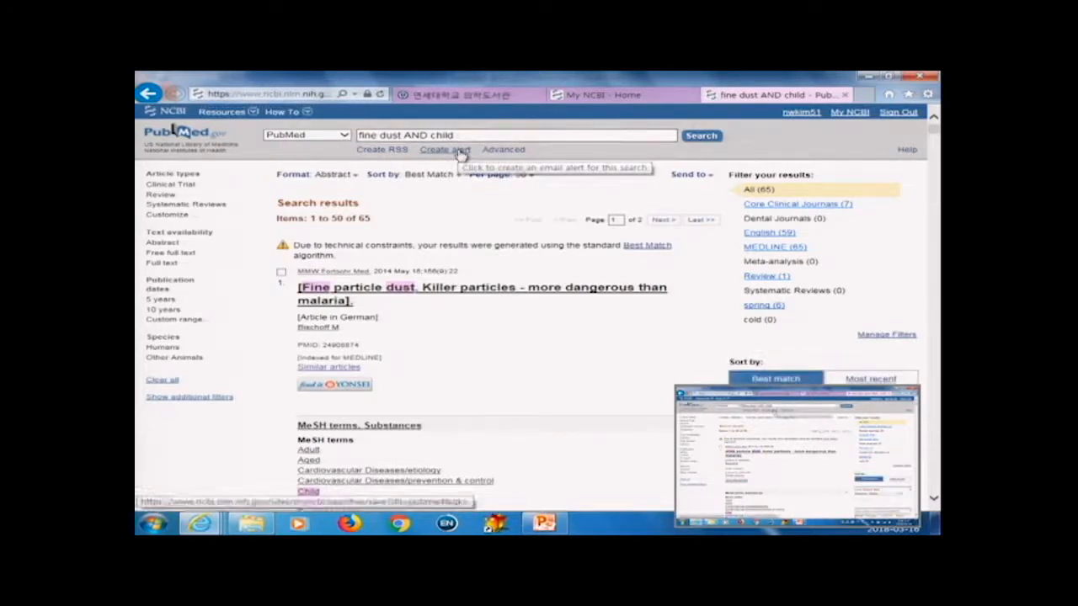
Step: Create an e-mail alert for the search and name the saved search 0316
left_click(458, 151)
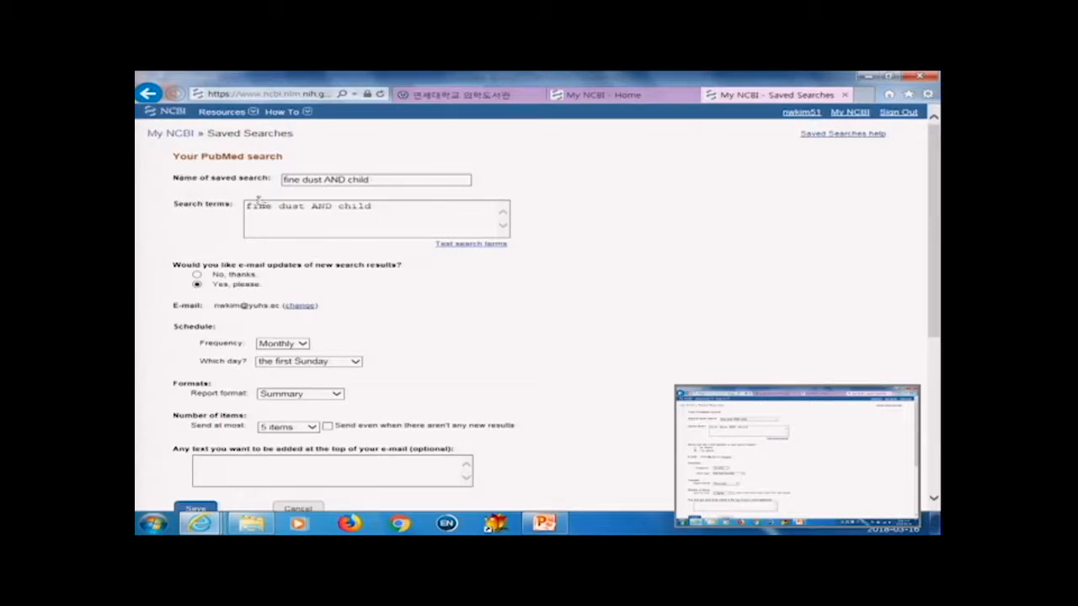
left_click_drag(392, 179, 249, 177)
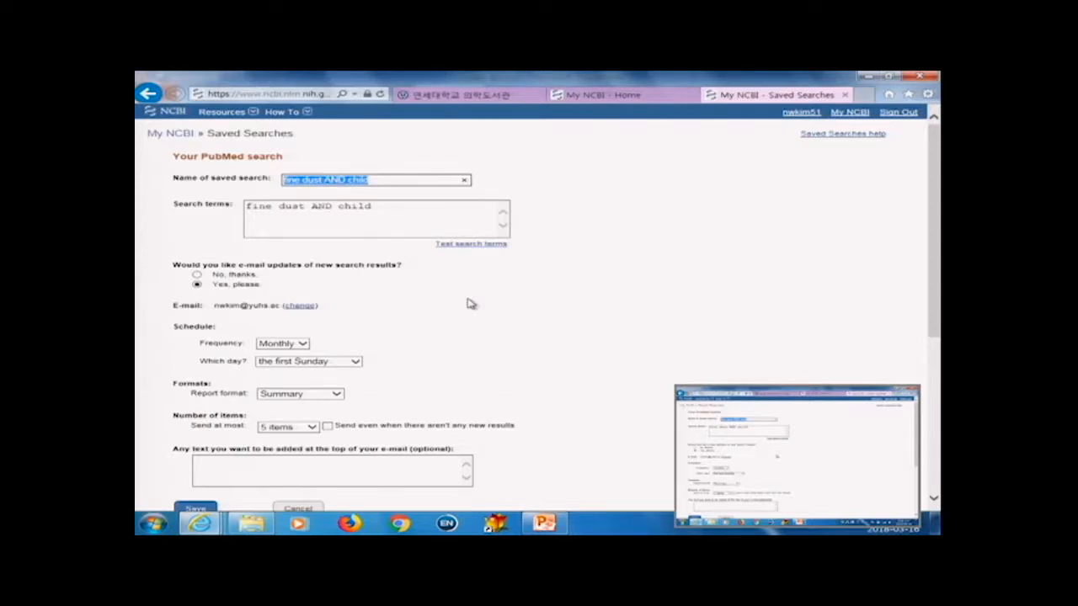
type("0316")
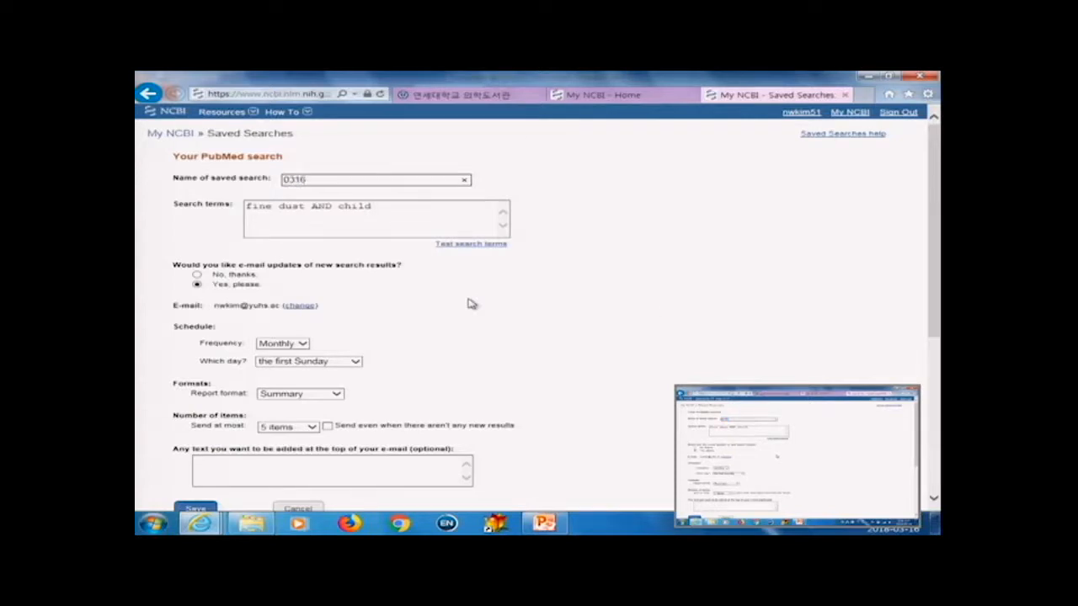
left_click(642, 298)
Step: Review the alert's frequency, day and report format options without changing them
scroll(635, 312, "down", 1)
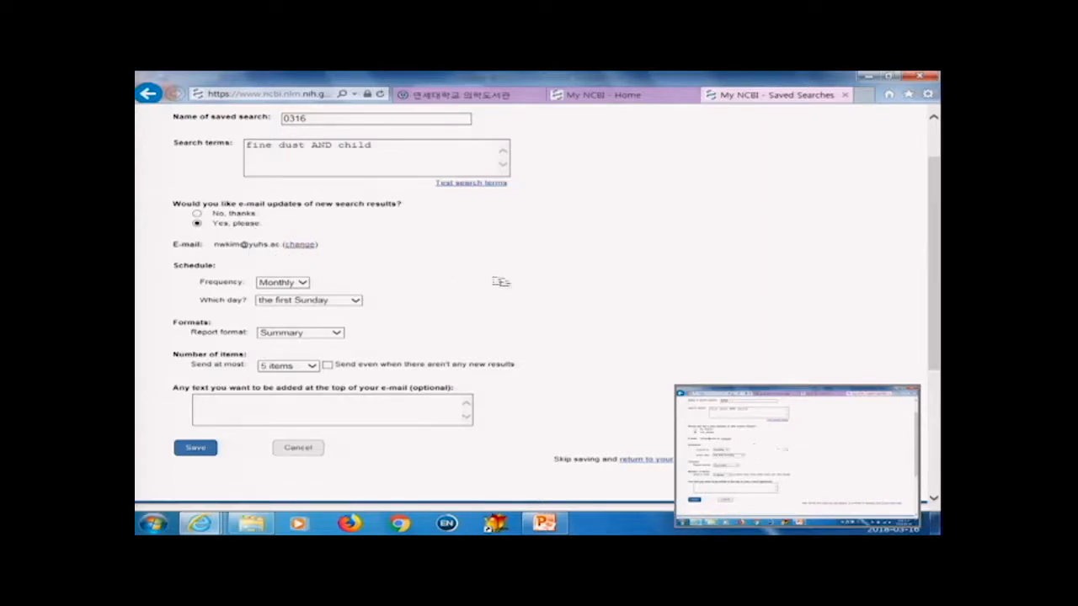
scroll(529, 286, "down", 1)
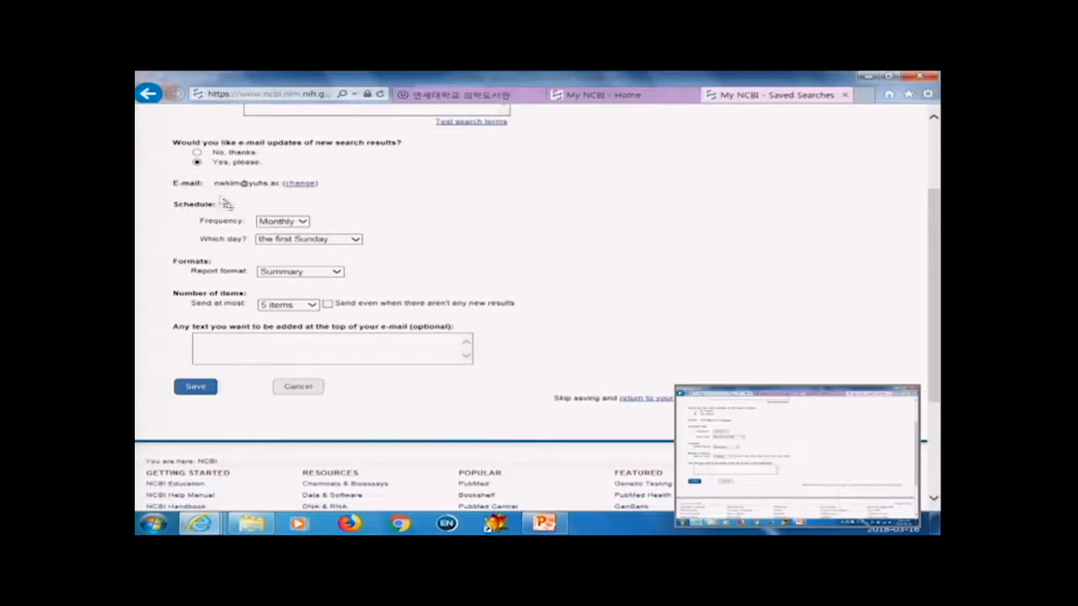
left_click(305, 222)
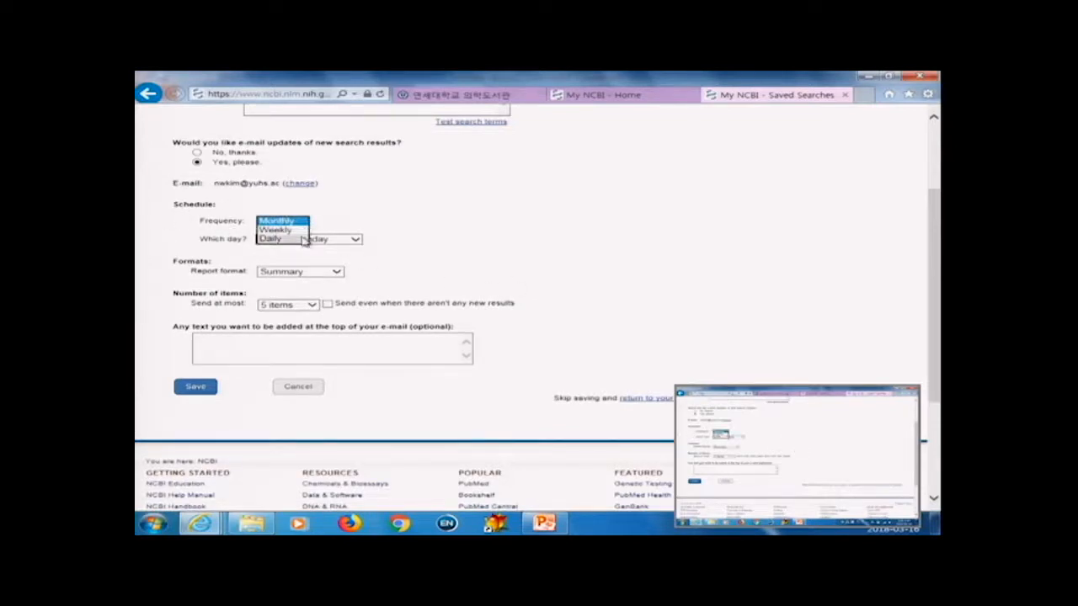
left_click(424, 228)
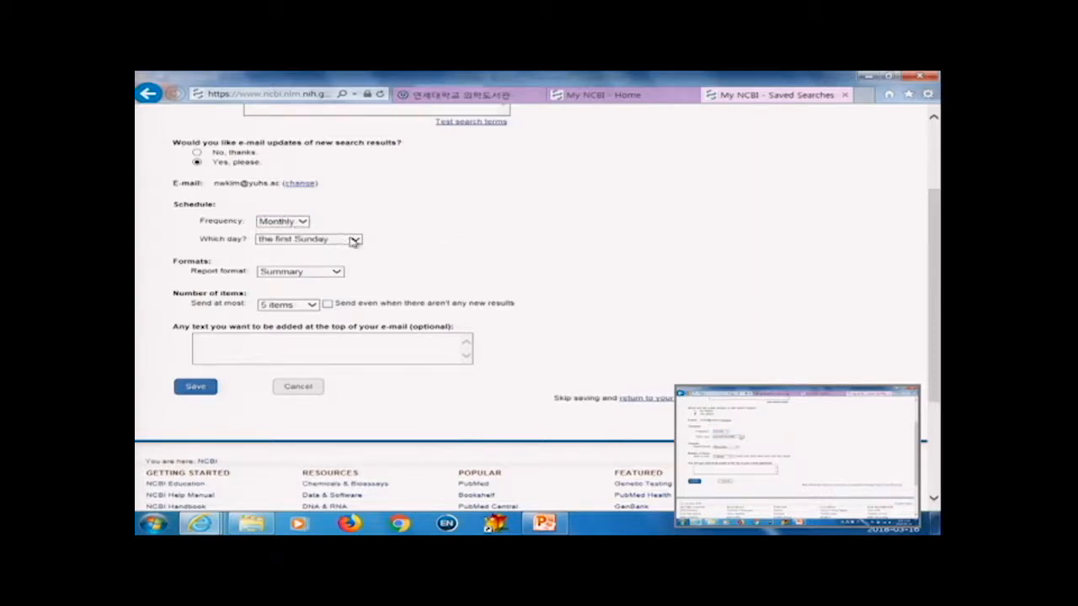
left_click(355, 240)
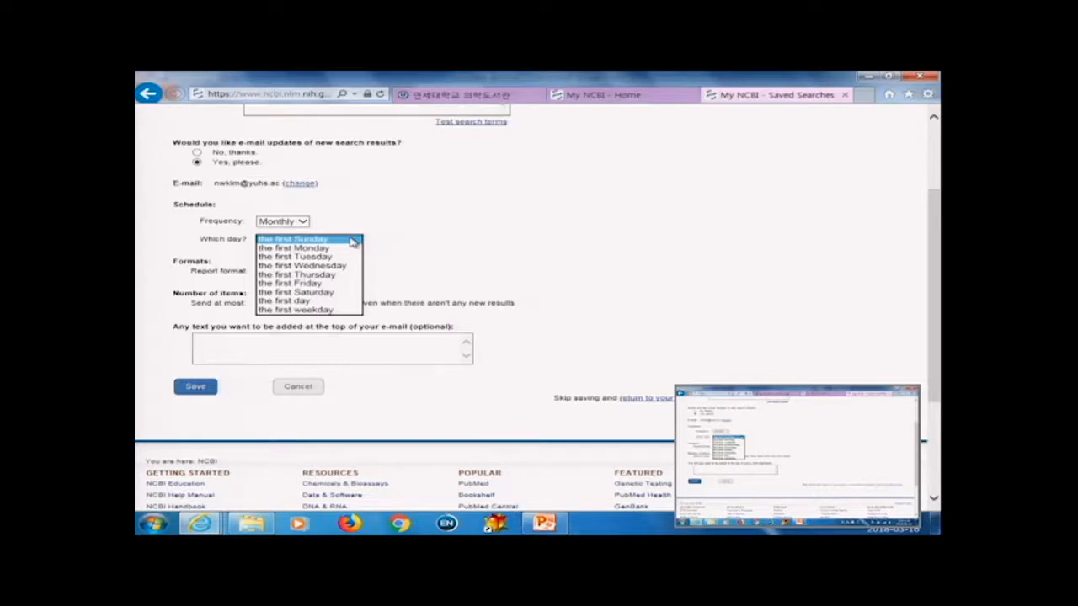
left_click(471, 236)
scroll(477, 250, "down", 1)
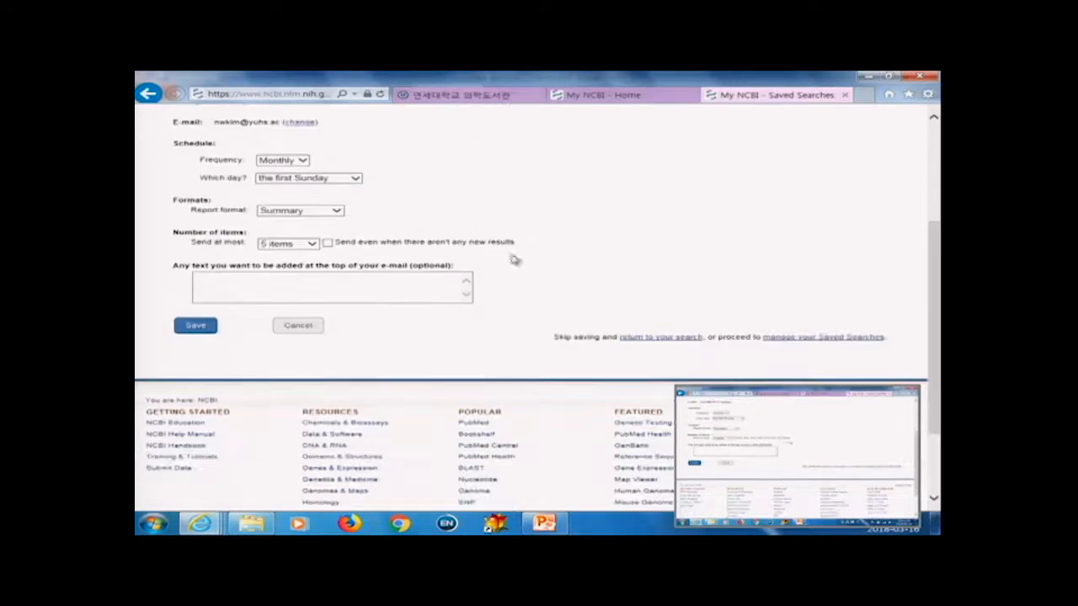
left_click(339, 212)
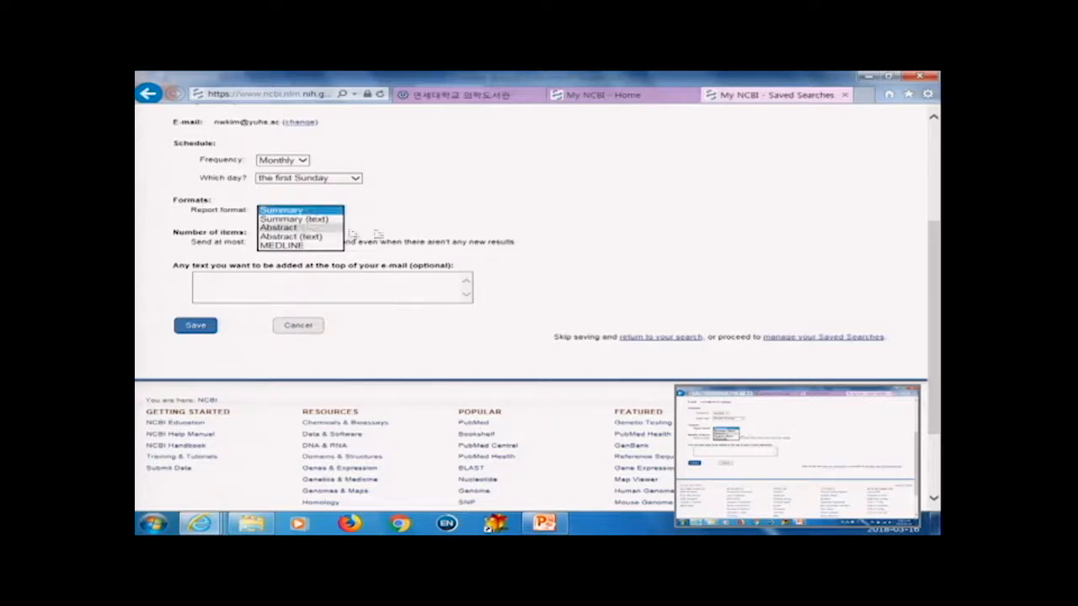
left_click(239, 210)
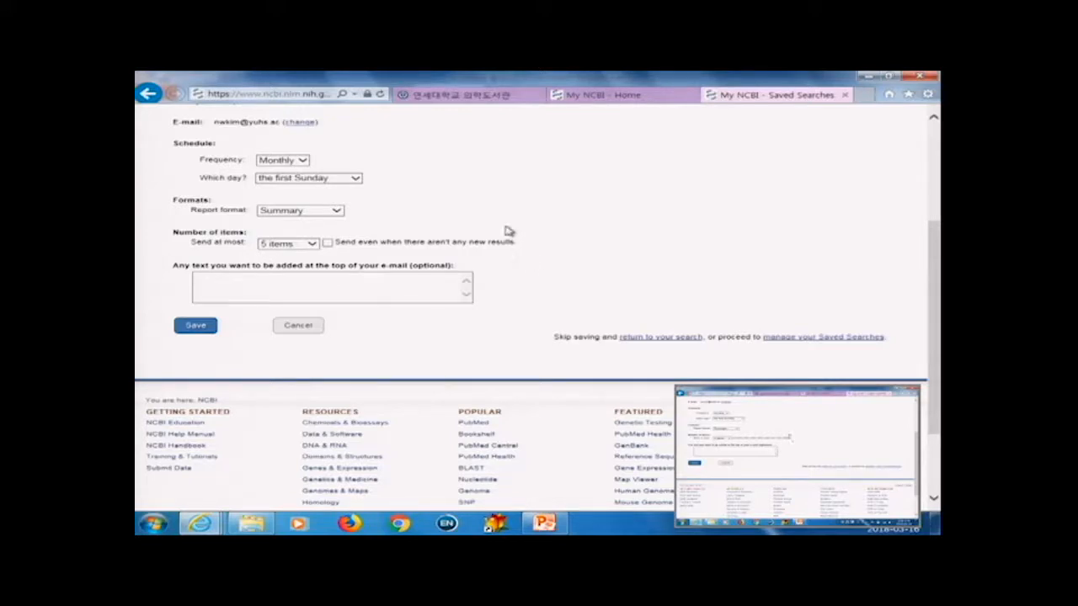
Step: Enable sending even when there are no new results and save the alert
left_click(330, 243)
left_click(284, 293)
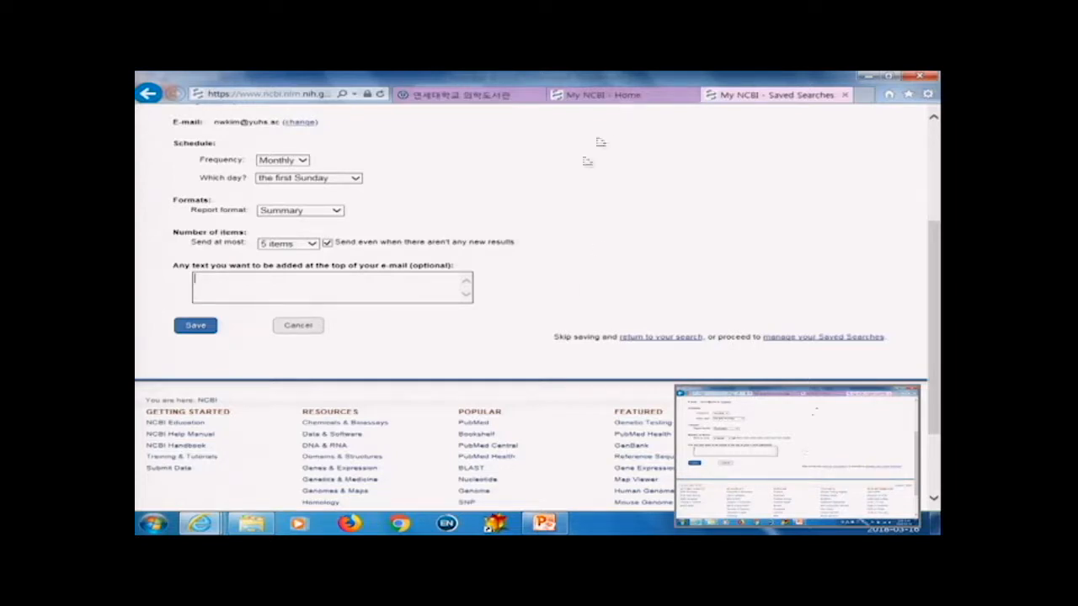
left_click(190, 328)
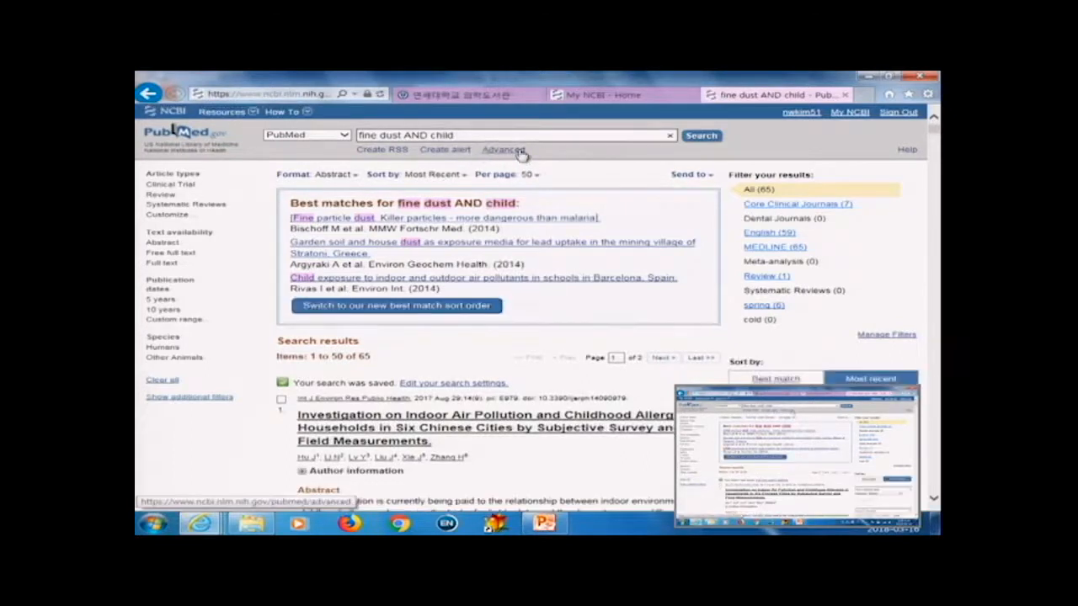
Step: Open the Advanced Search Builder and start saving history search #1 in My NCBI, selecting its default name
left_click(505, 150)
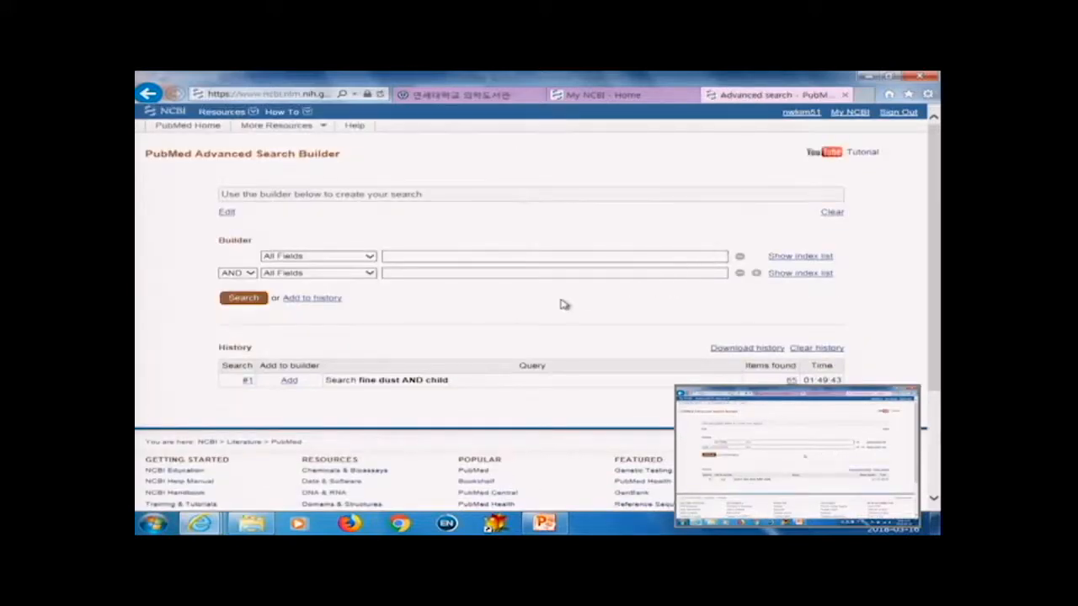
scroll(563, 304, "down", 3)
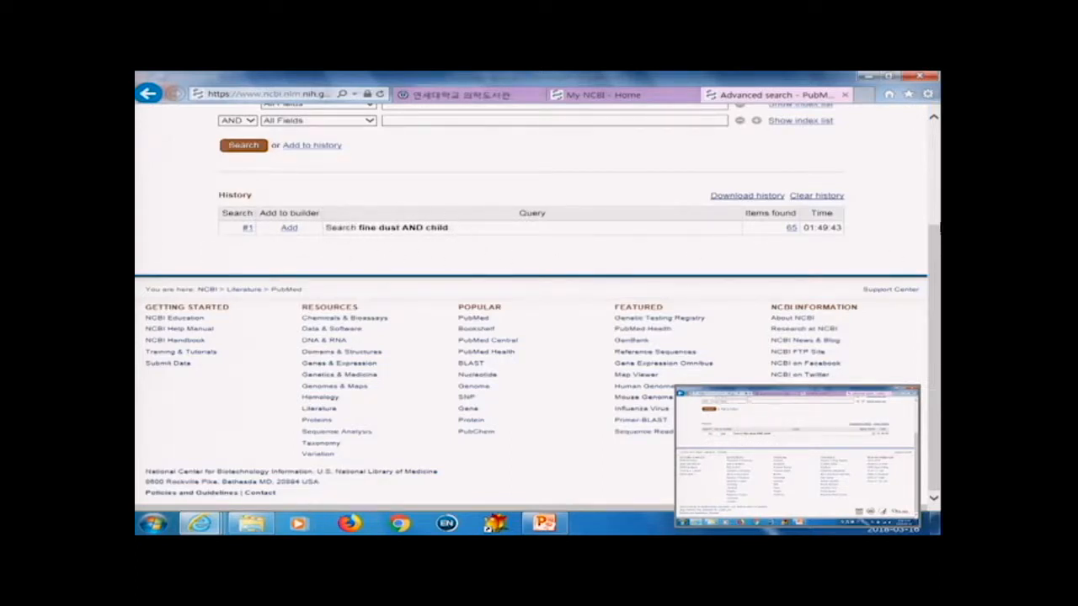
left_click(246, 231)
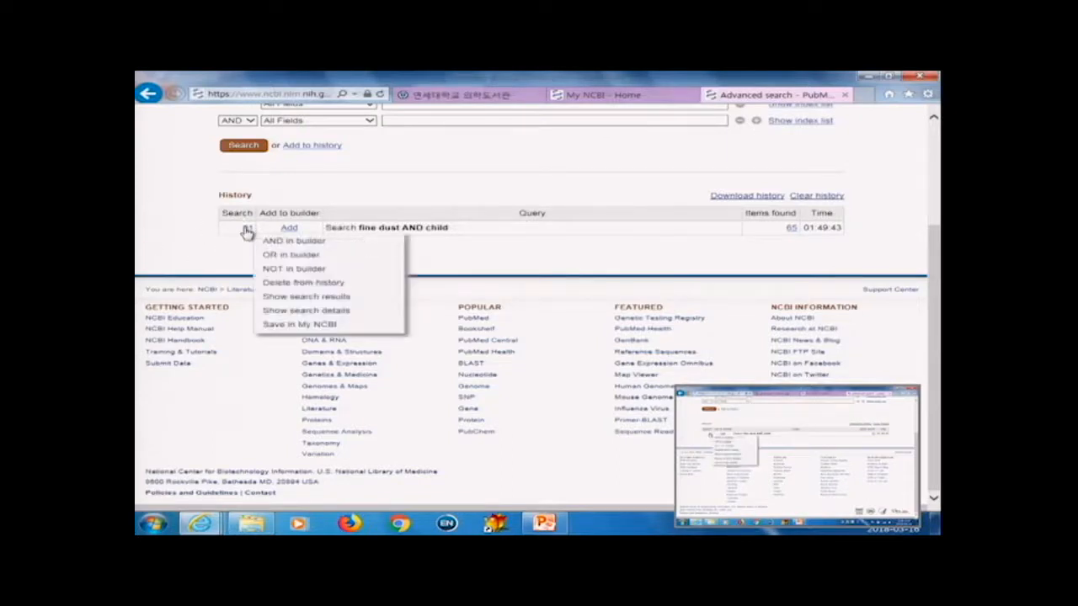
left_click(350, 328)
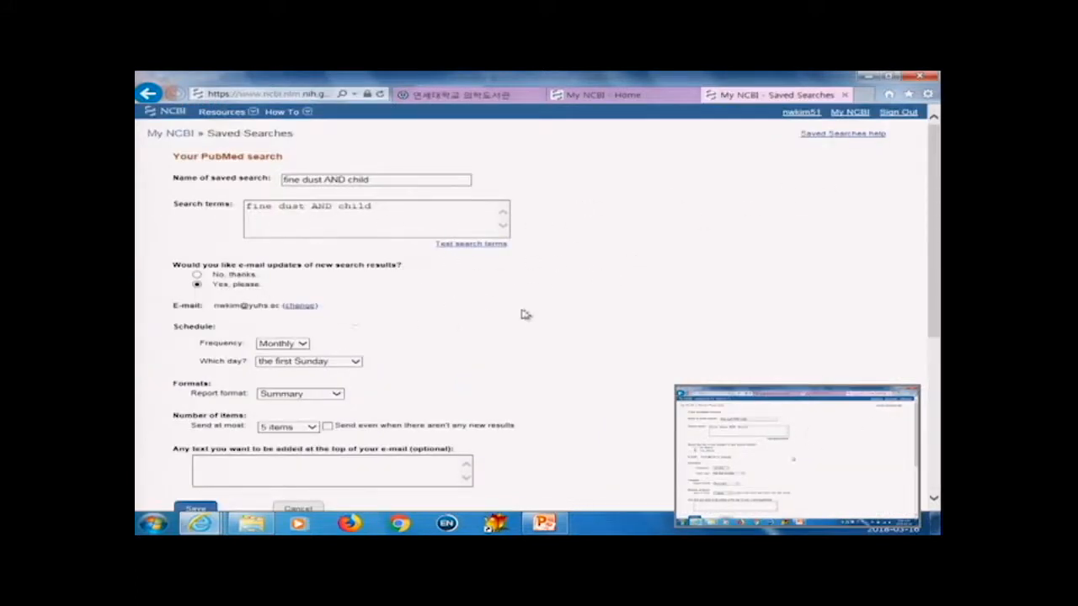
left_click_drag(388, 179, 285, 179)
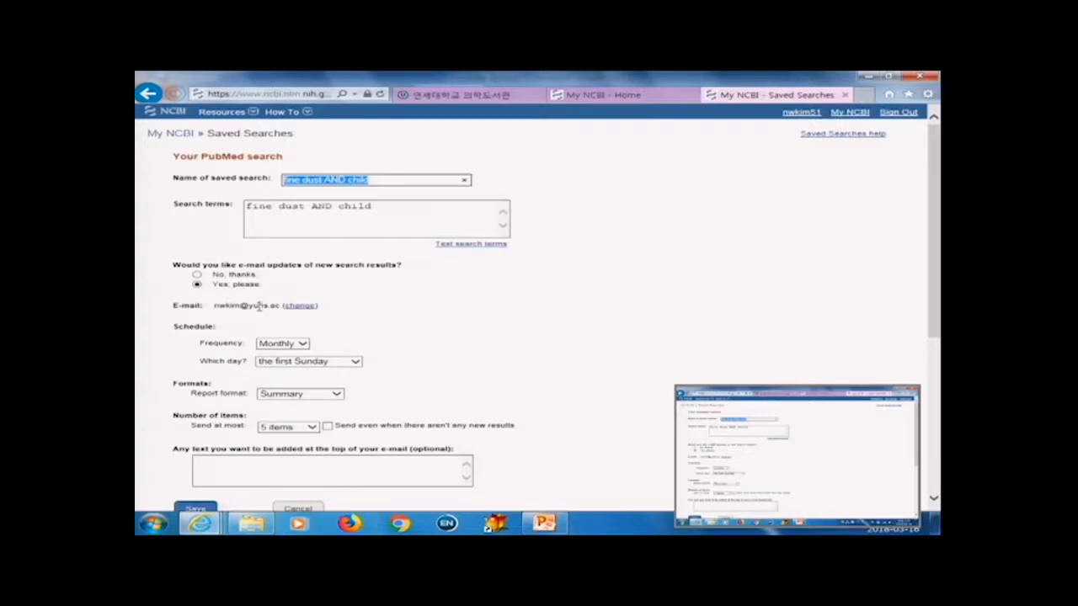
scroll(443, 461, "down", 1)
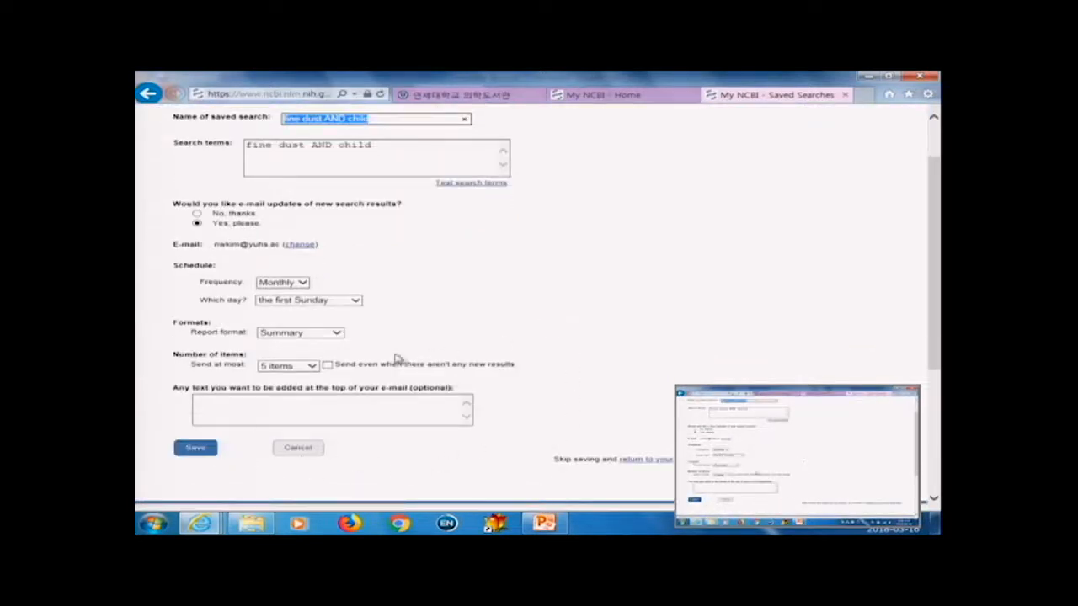
Step: Open the saved searches list from My NCBI Home and select the 0314 saved search
left_click(627, 97)
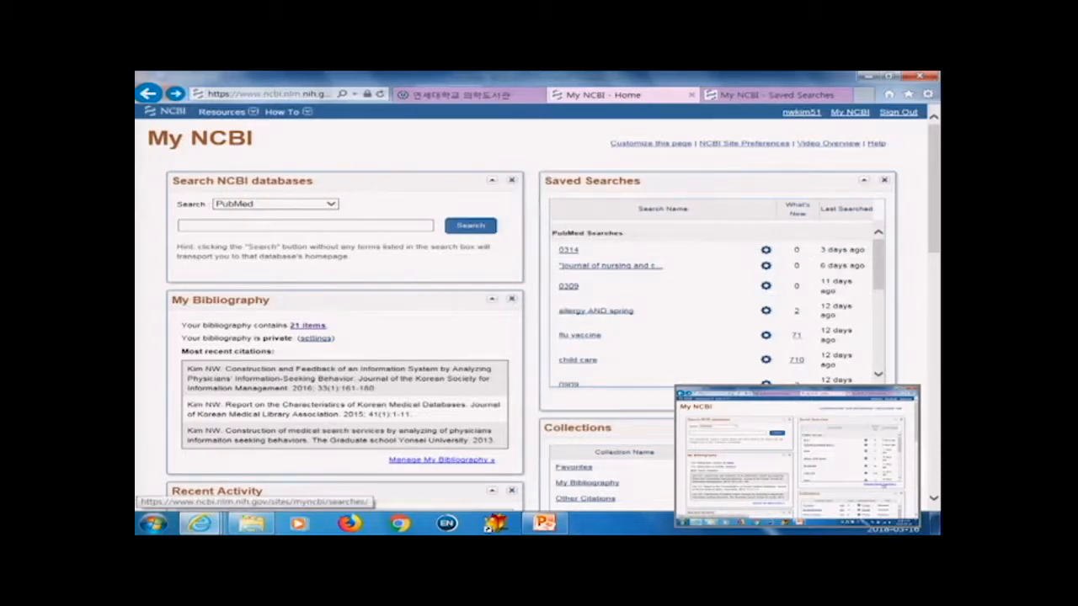
left_click(842, 399)
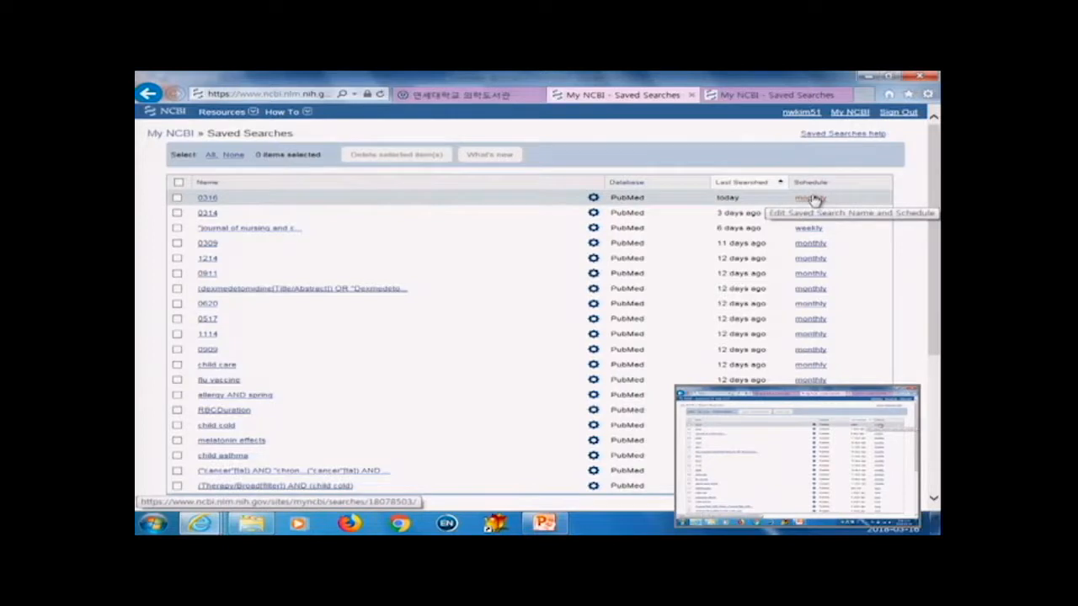
left_click(177, 213)
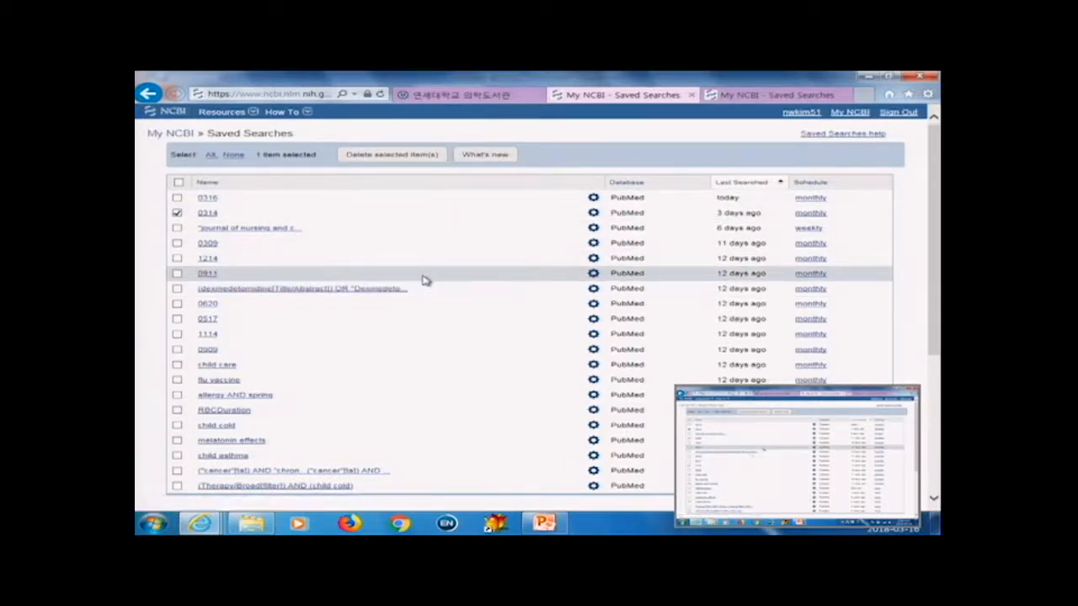
scroll(495, 265, "down", 3)
scroll(493, 265, "up", 3)
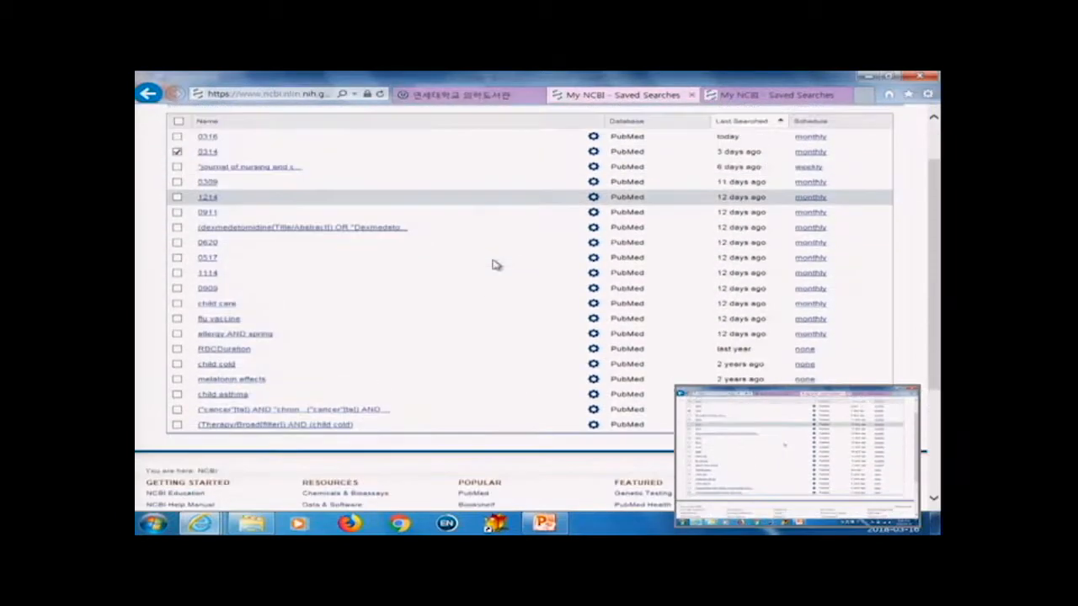
scroll(493, 264, "up", 1)
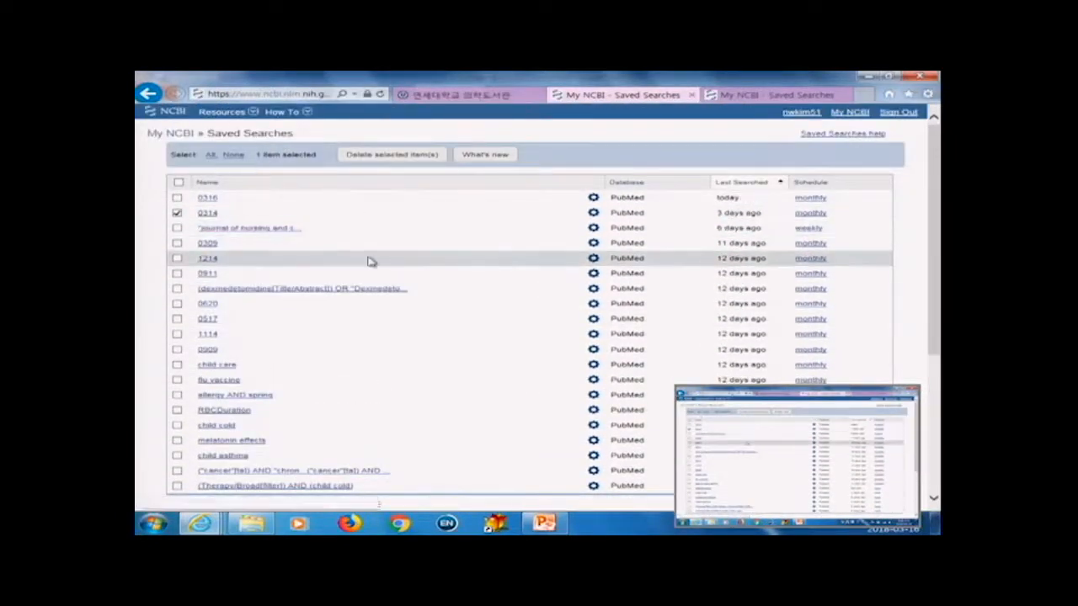
scroll(438, 288, "down", 3)
scroll(556, 290, "up", 3)
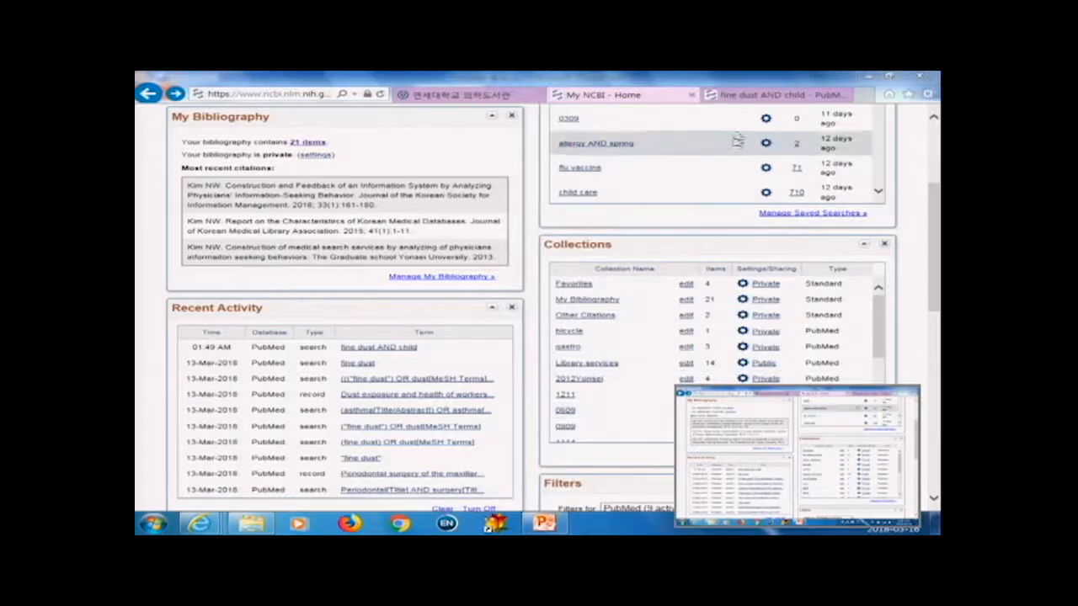
Step: Switch to the fine dust AND child results tab and open the Clipboard with its four items
left_click(834, 93)
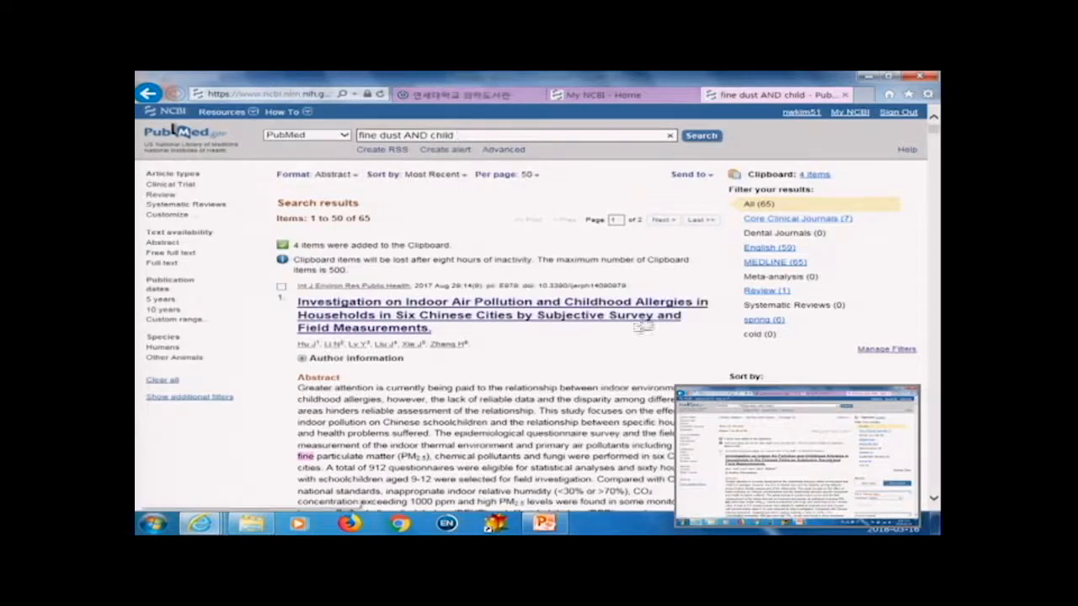
left_click(816, 174)
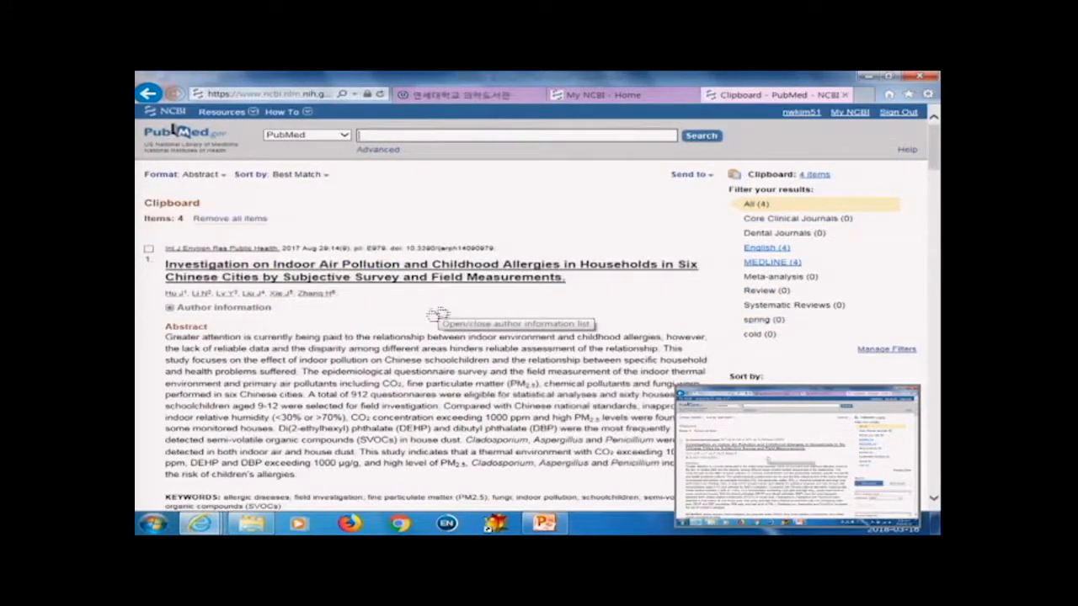
scroll(514, 362, "down", 3)
scroll(546, 379, "up", 3)
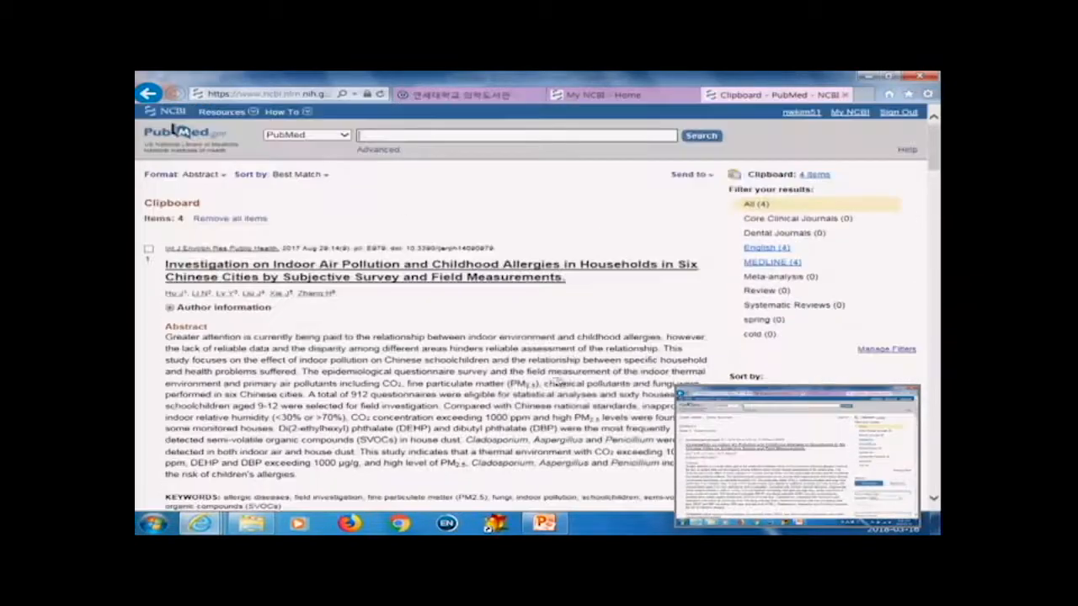
Step: Send the clipboard items to Collections and browse the list of existing collections
left_click(707, 175)
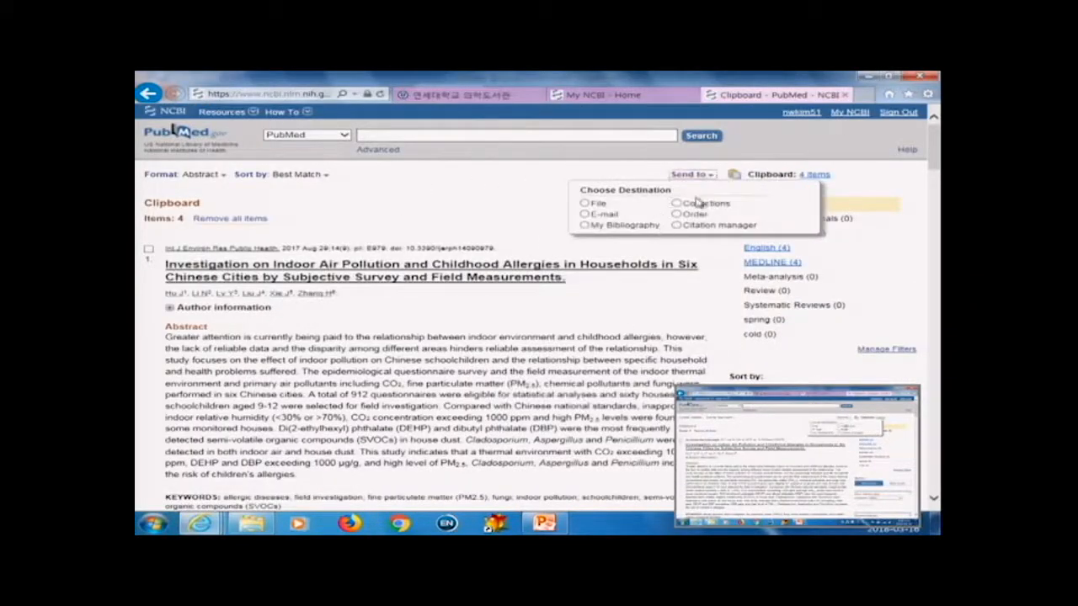
left_click(600, 204)
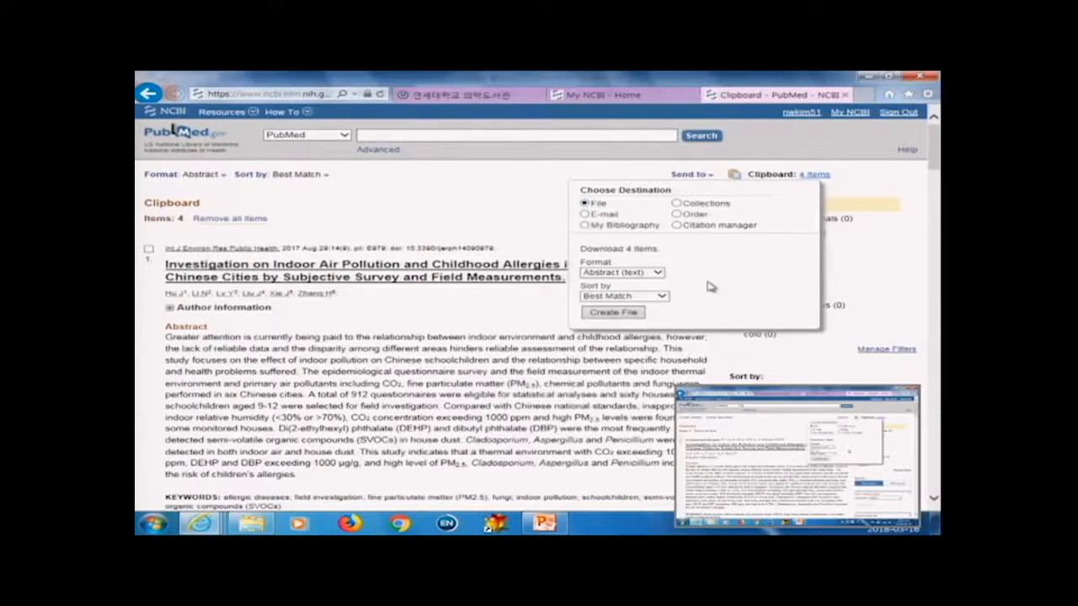
left_click(677, 204)
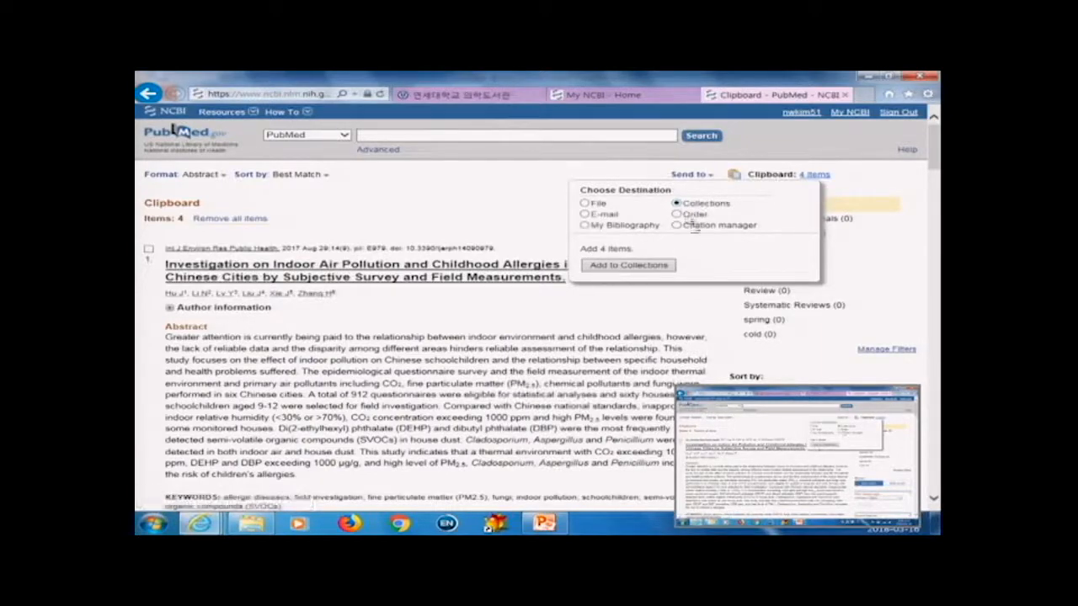
left_click(628, 268)
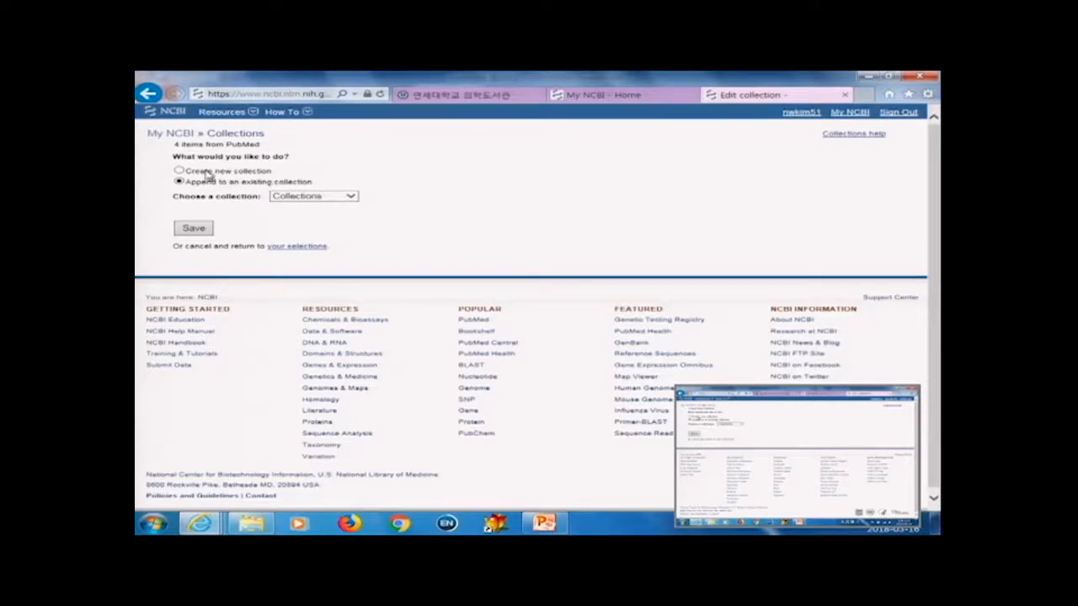
left_click(323, 197)
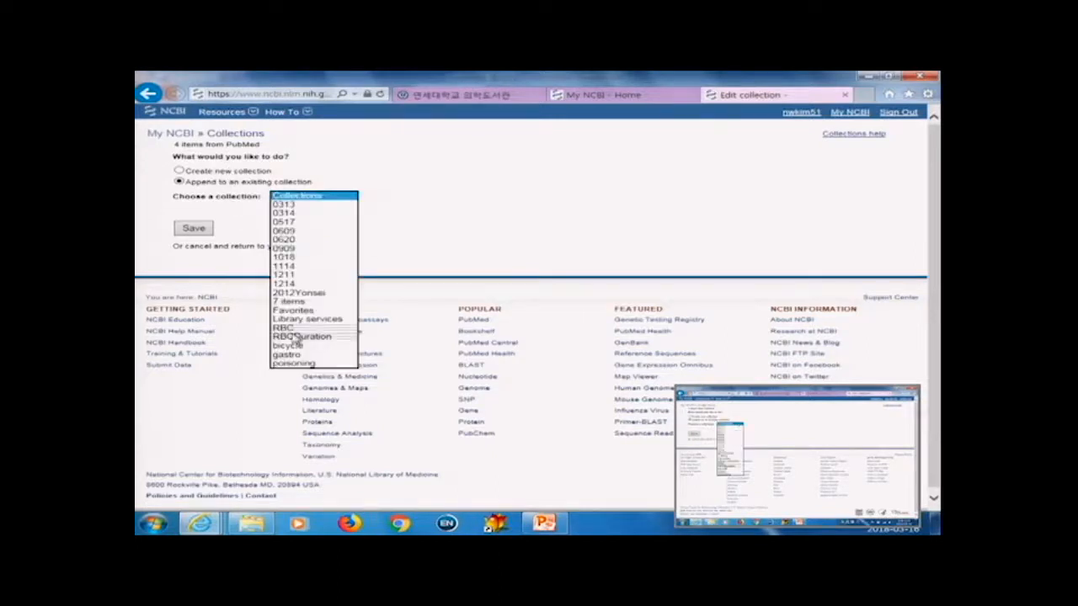
left_click(421, 240)
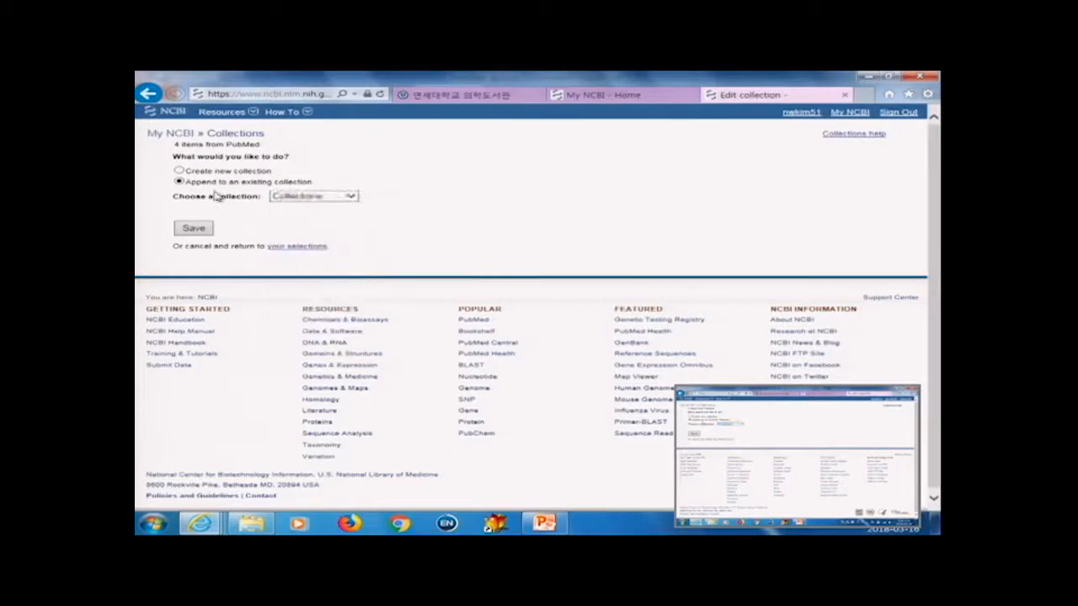
Step: Create a new collection named 0316 for the clipboard items and save it
left_click(180, 172)
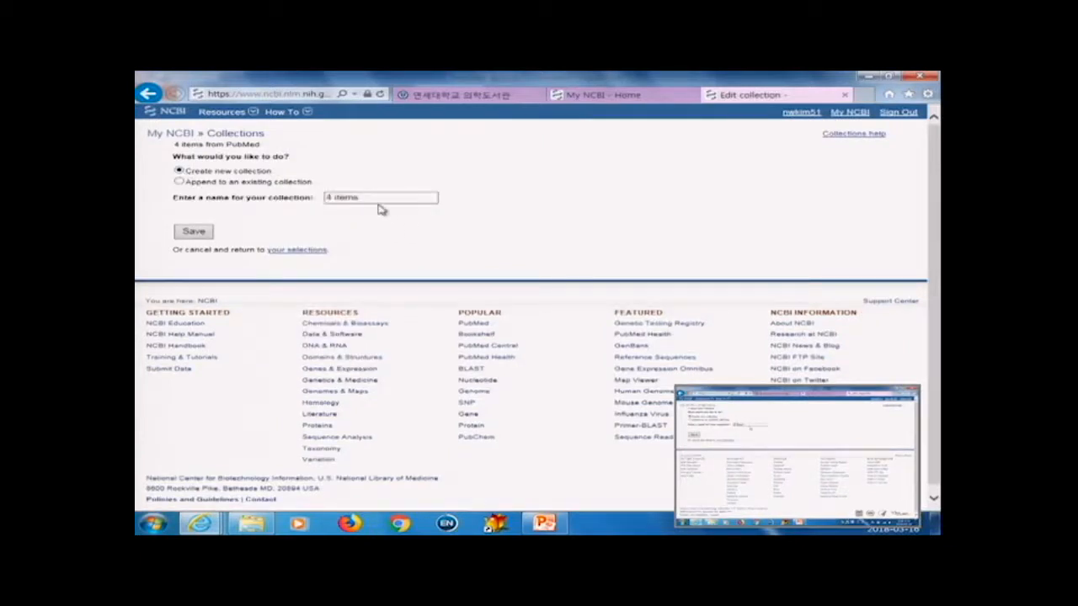
left_click_drag(378, 198, 316, 198)
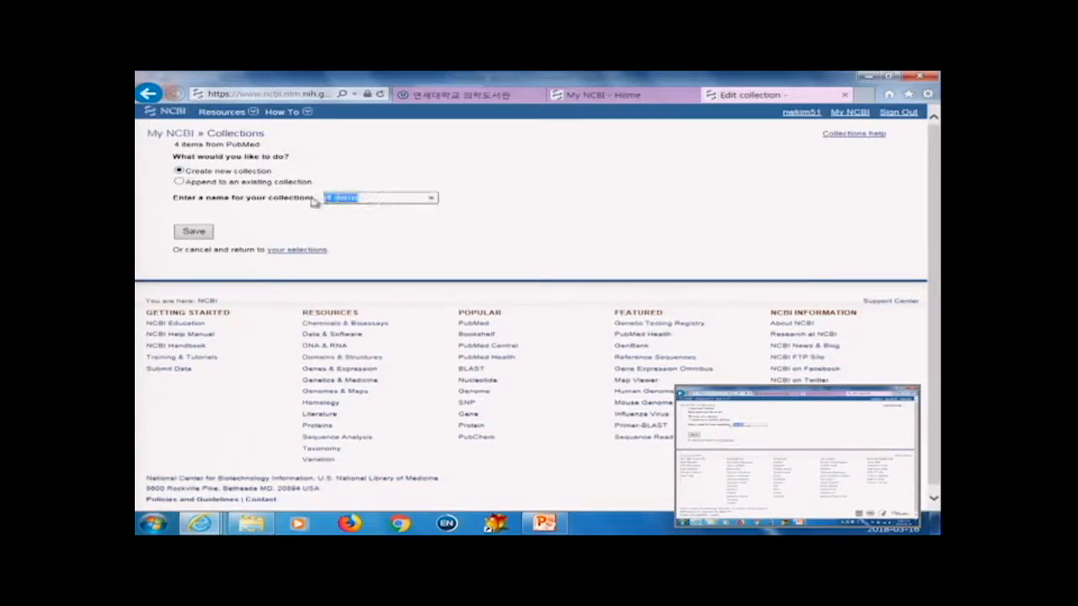
key("BackSpace")
left_click(192, 233)
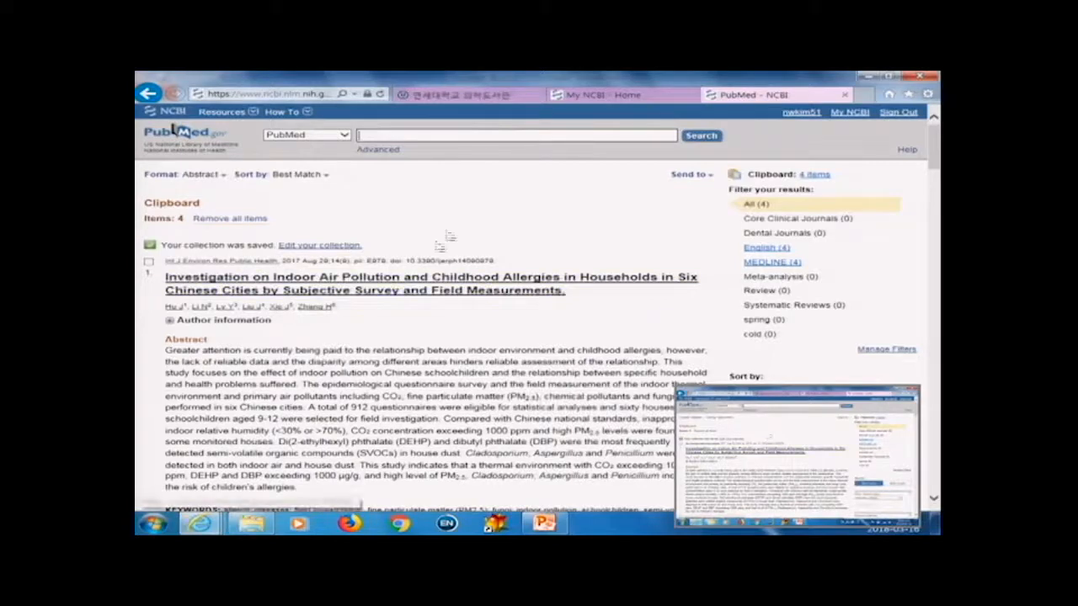
Step: Open the My NCBI collections list and select the 0316 and 0314 collections
left_click(601, 96)
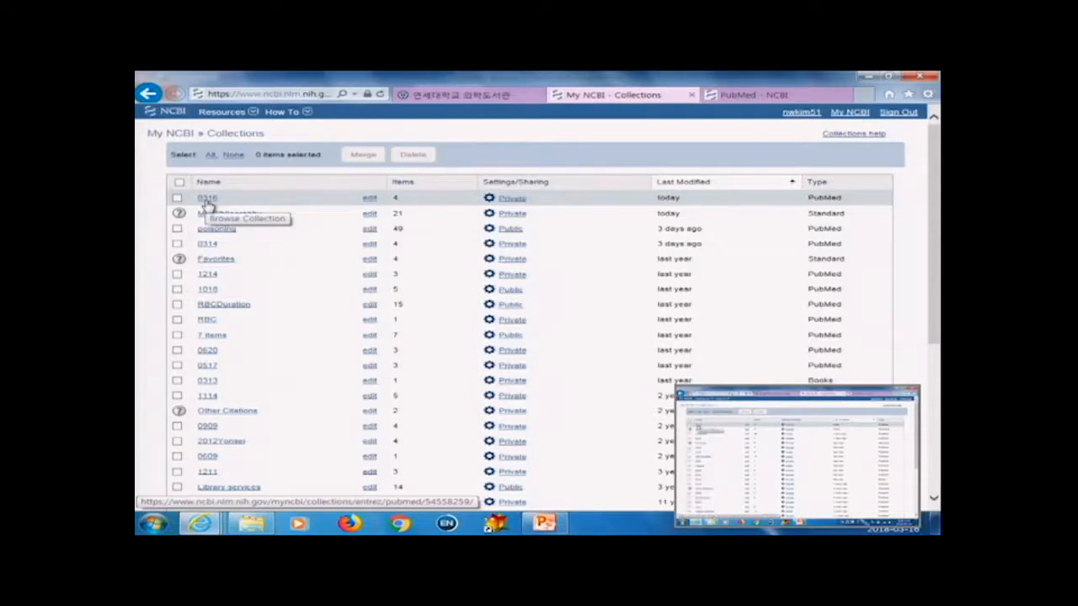
scroll(294, 271, "down", 3)
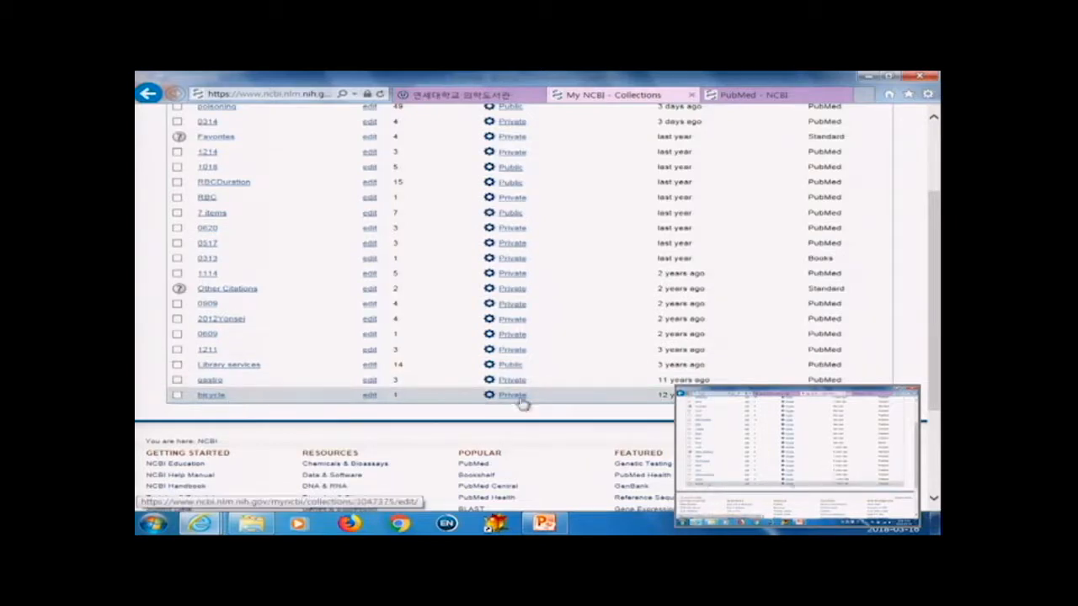
scroll(616, 405, "up", 1)
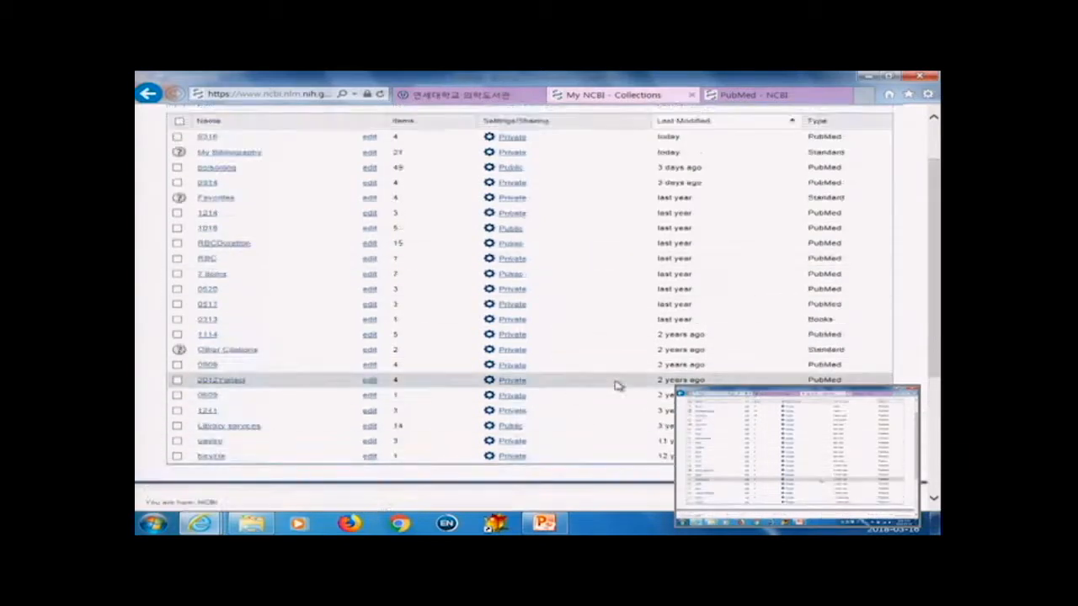
scroll(602, 371, "up", 1)
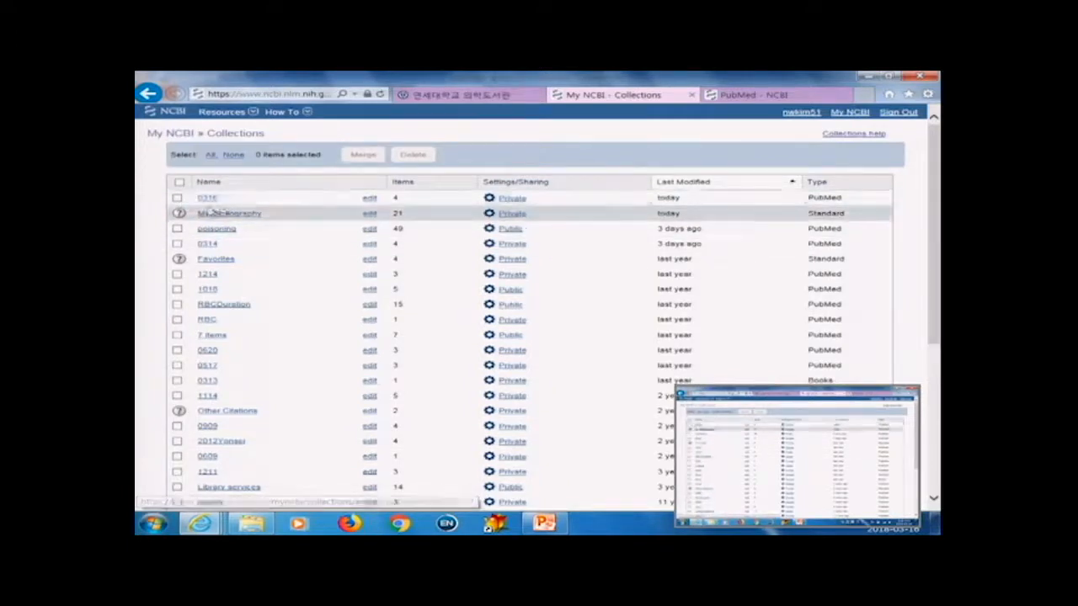
left_click(178, 198)
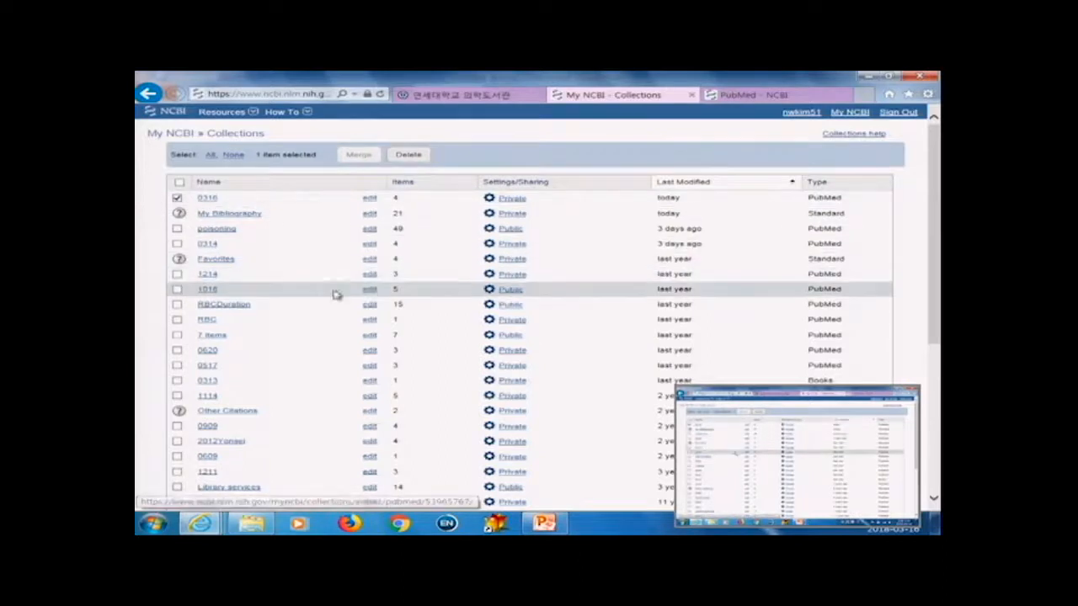
left_click(177, 243)
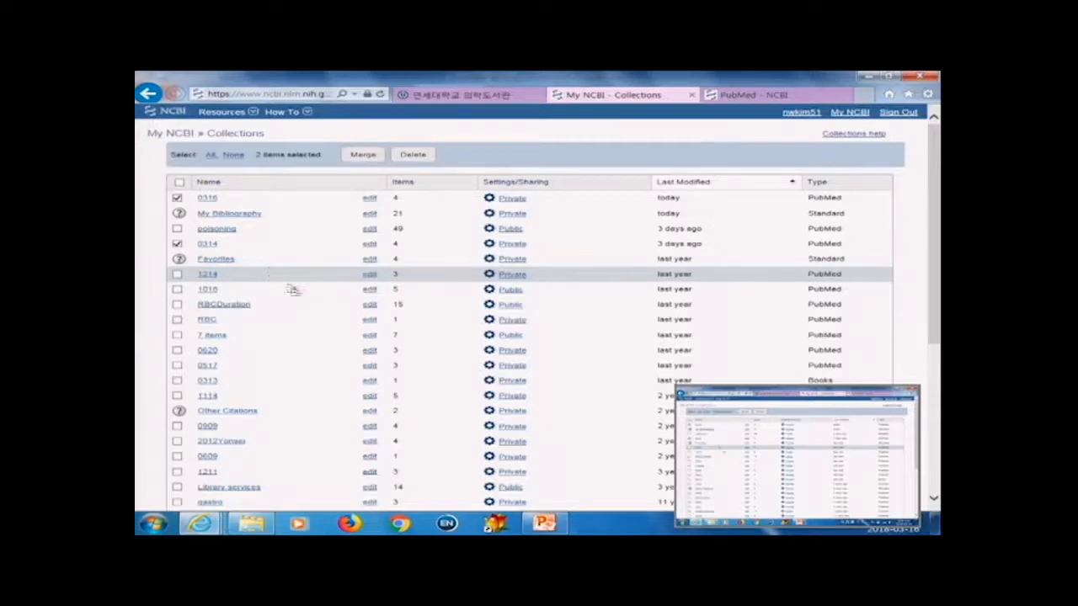
scroll(296, 291, "down", 3)
scroll(295, 293, "up", 3)
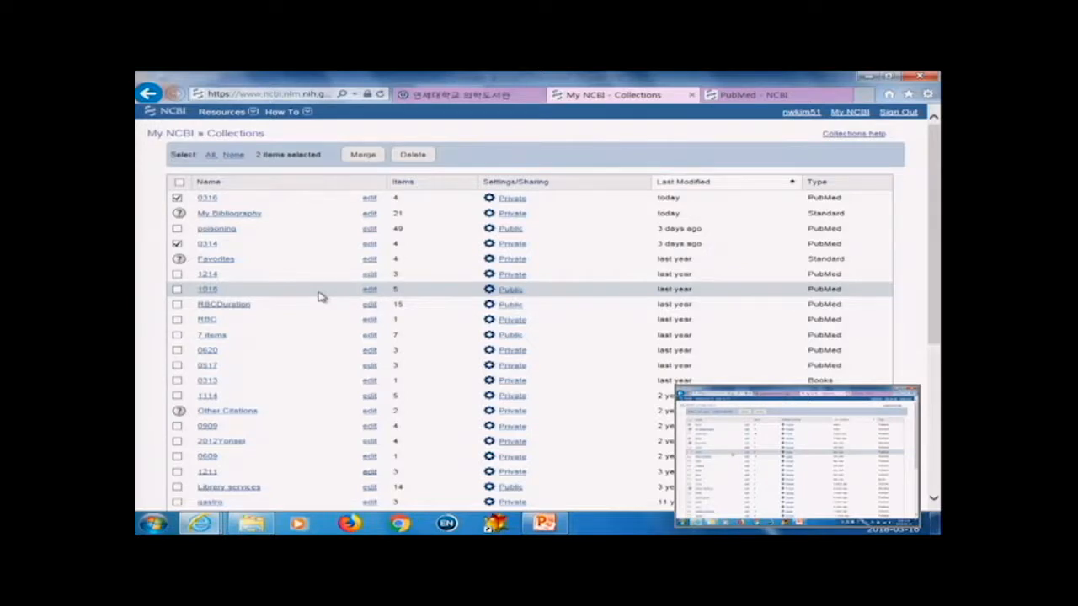
Step: Return to the fine dust AND child results and open the additional filters options without applying any
key("BackSpace")
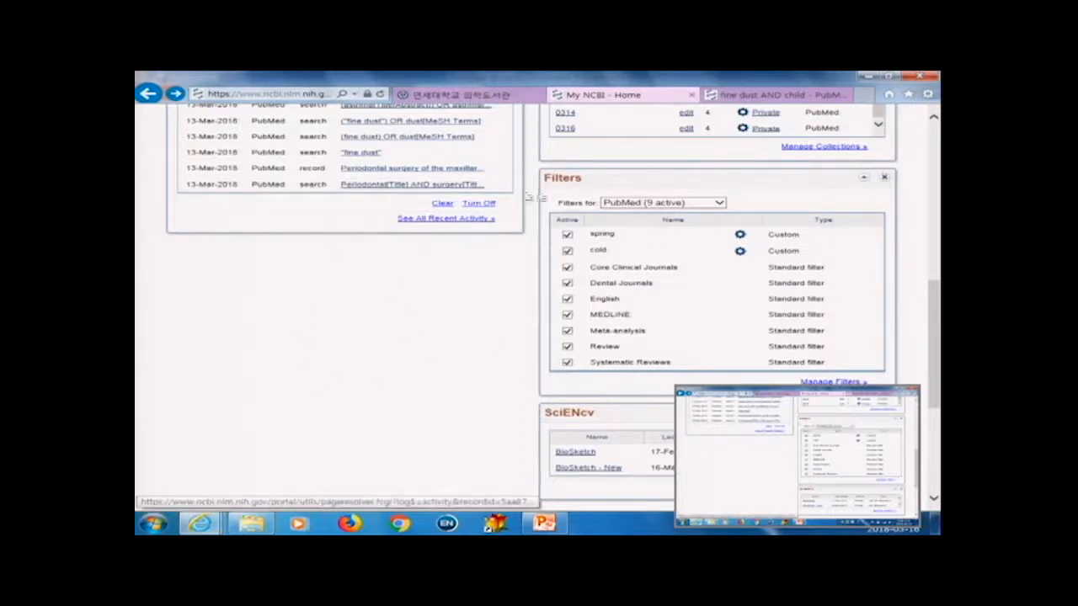
left_click(741, 99)
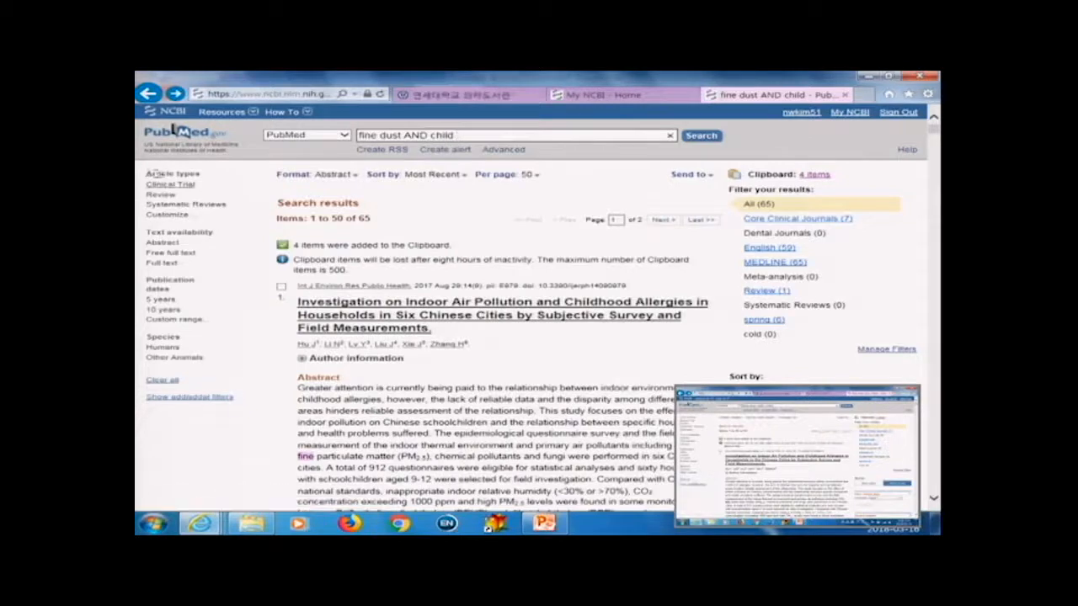
left_click(181, 397)
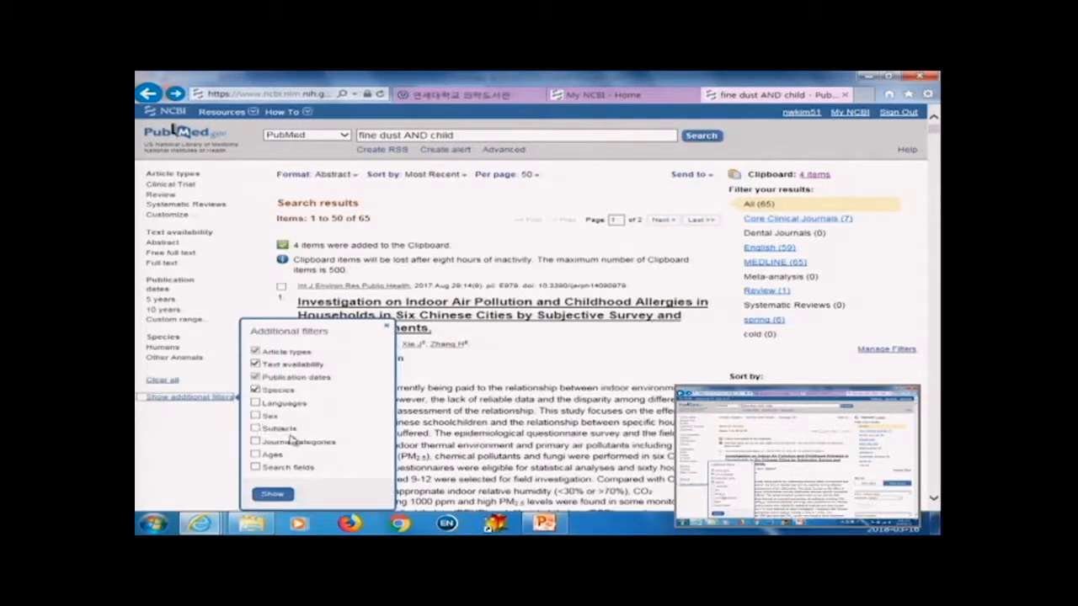
left_click(172, 443)
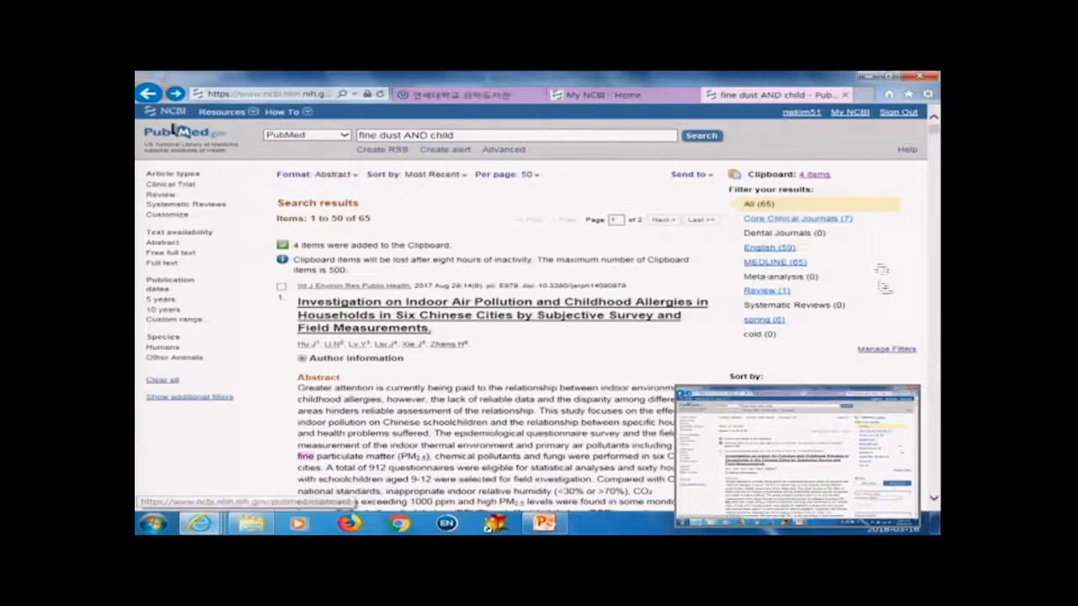
Step: Open the PubMed filter manager and activate the Humans popular filter
left_click(889, 352)
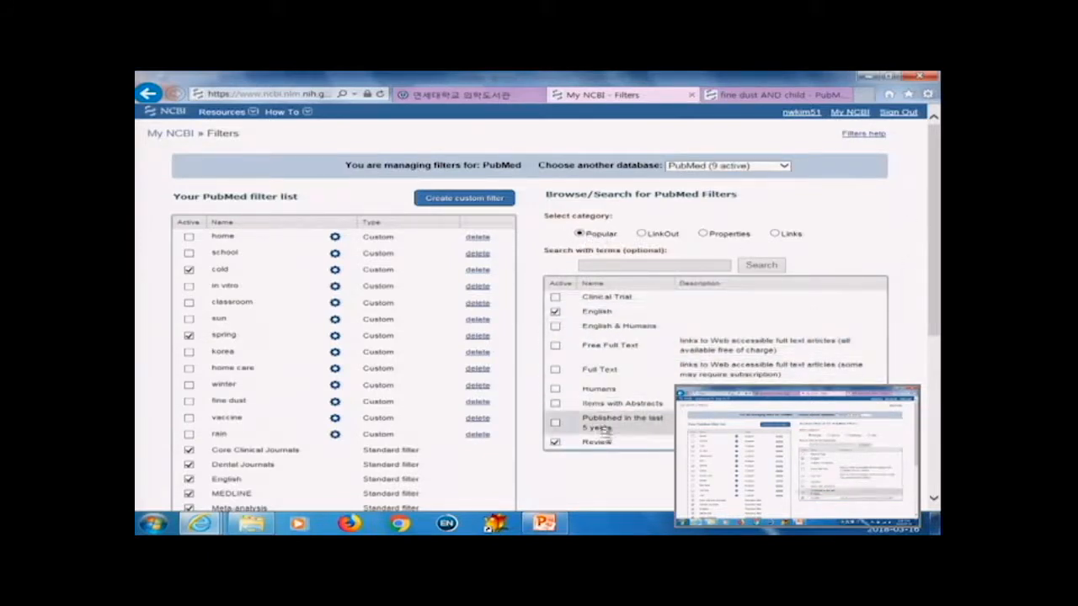
left_click(555, 392)
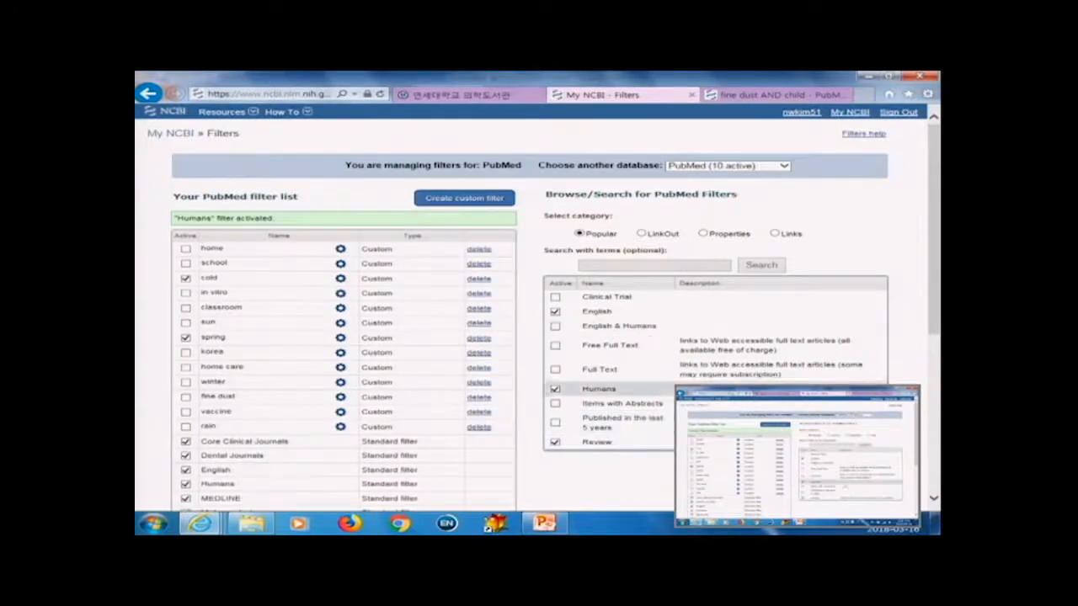
Step: Browse the LinkOut, Properties and Links categories of available PubMed filters
left_click(643, 234)
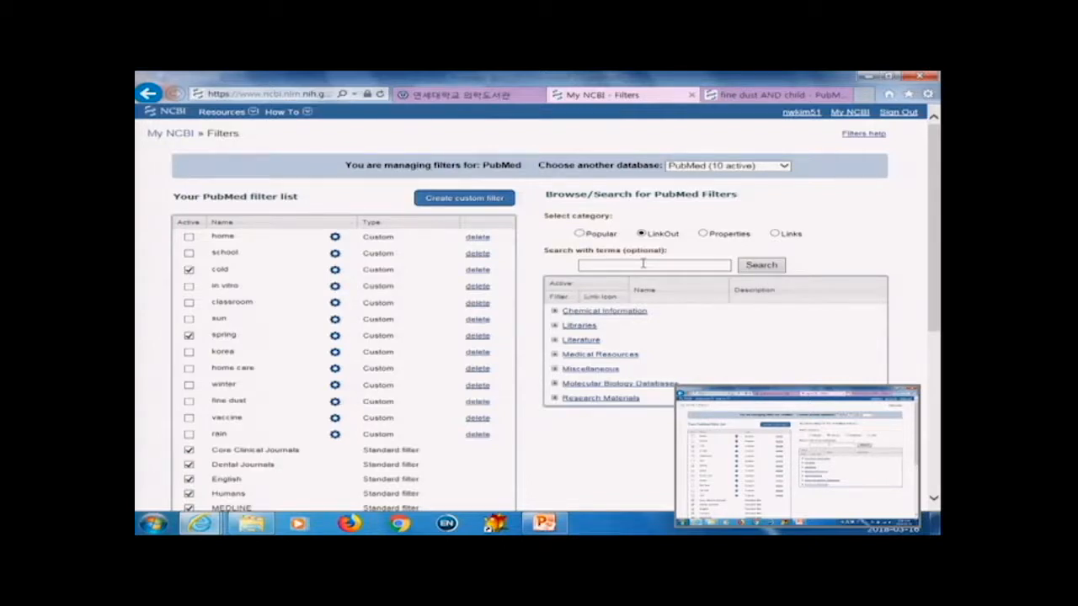
left_click(705, 236)
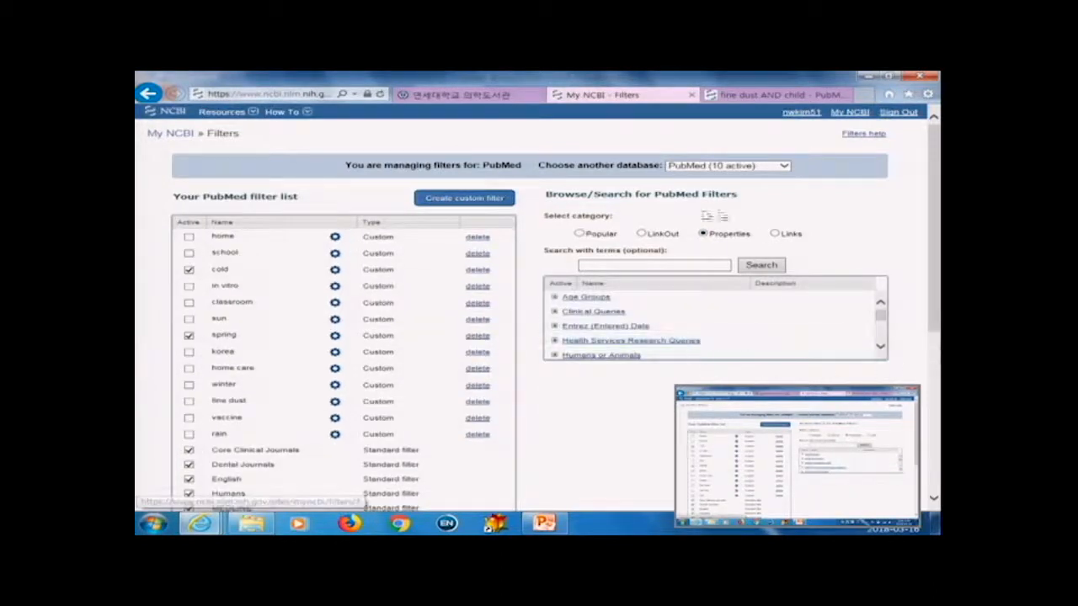
left_click(563, 329)
scroll(631, 349, "down", 2)
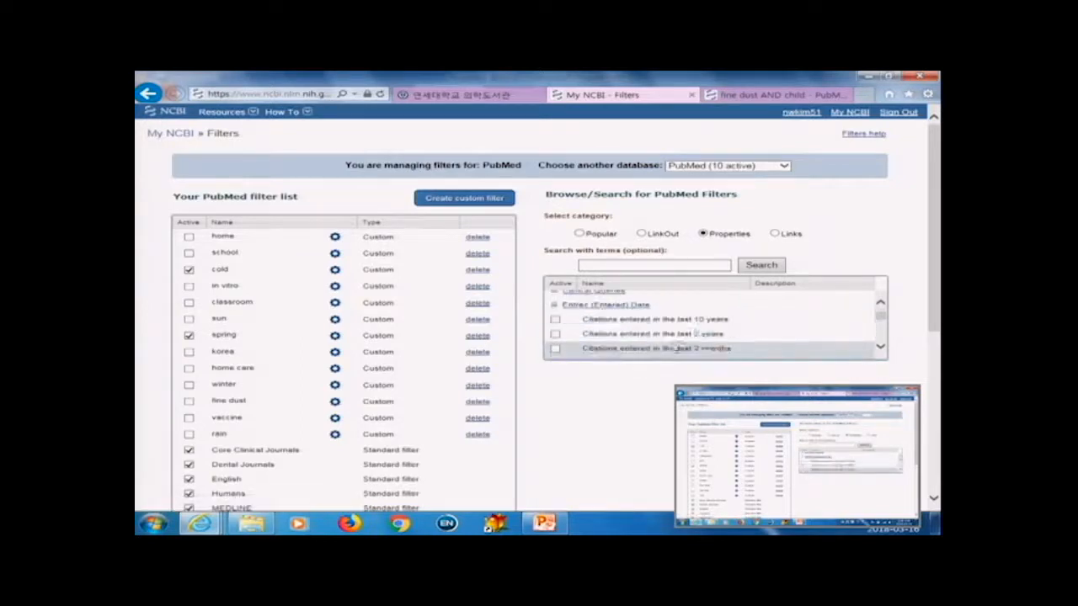
scroll(684, 343, "up", 2)
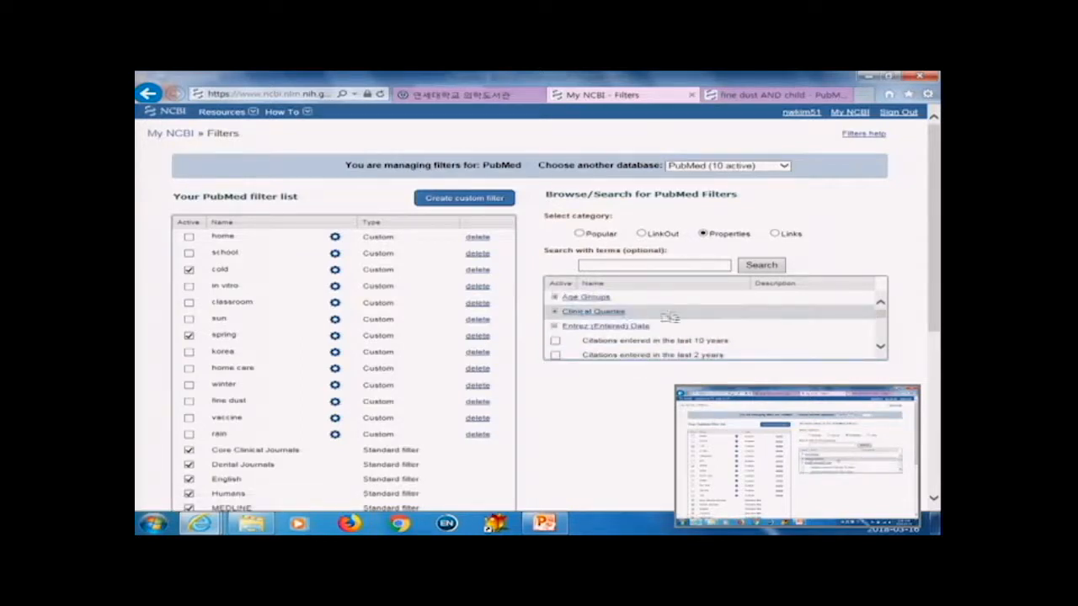
left_click(775, 235)
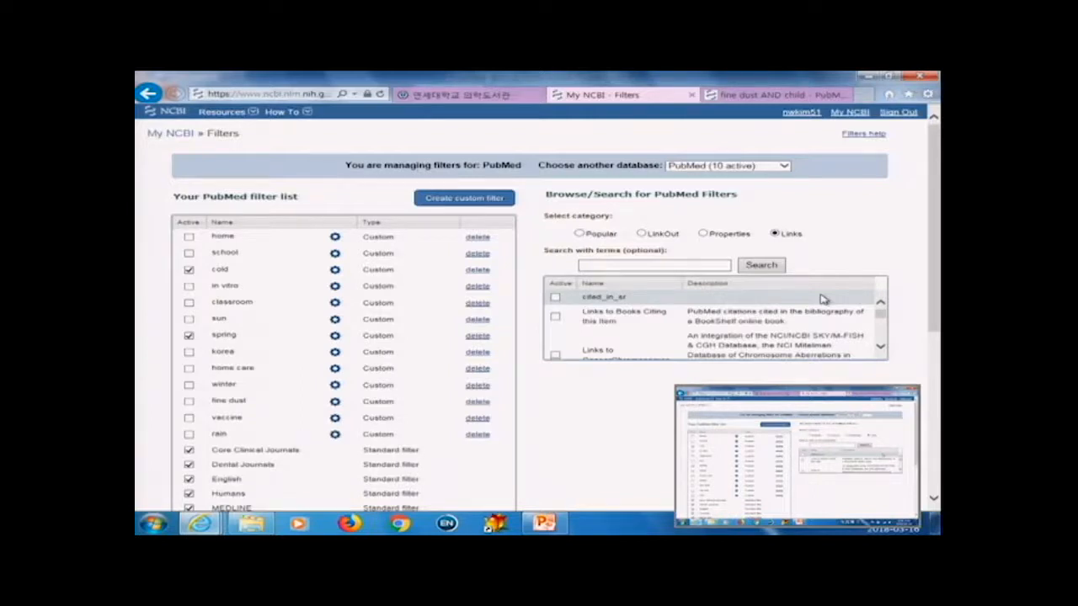
scroll(665, 334, "down", 1)
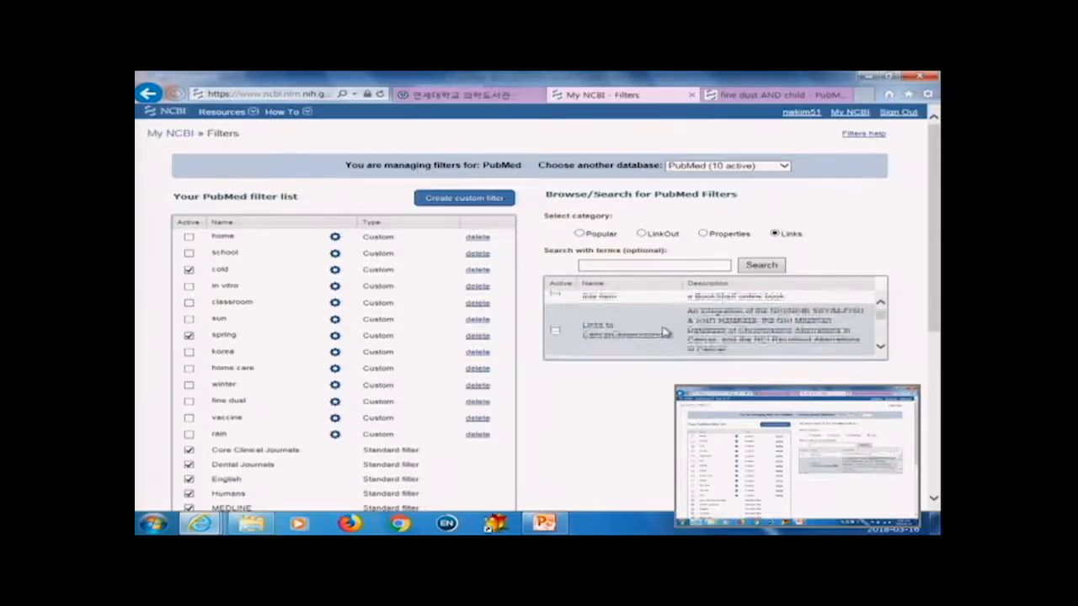
scroll(665, 334, "down", 3)
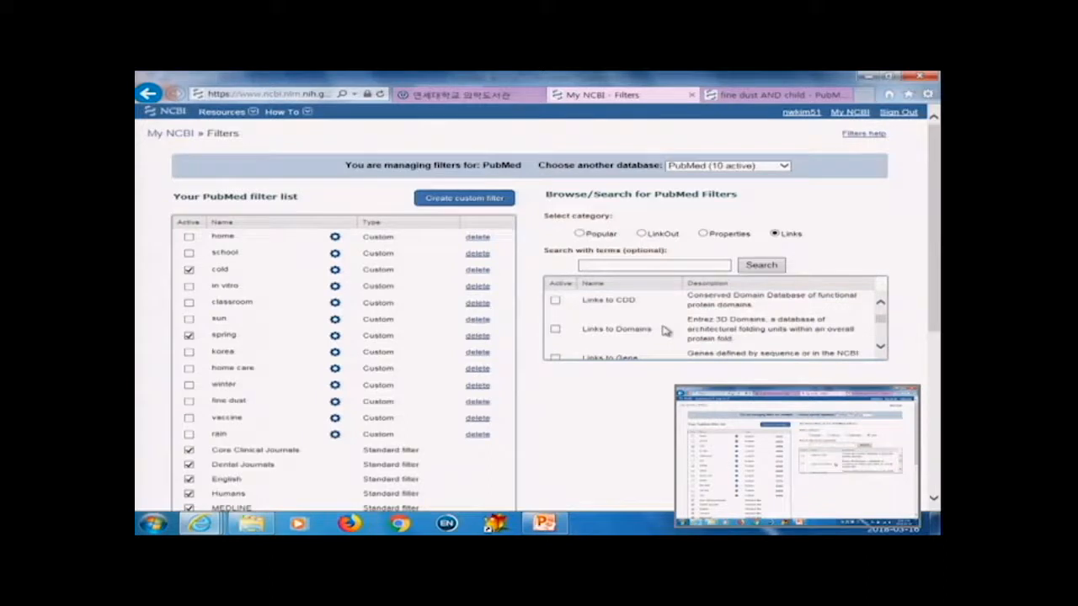
scroll(665, 331, "down", 3)
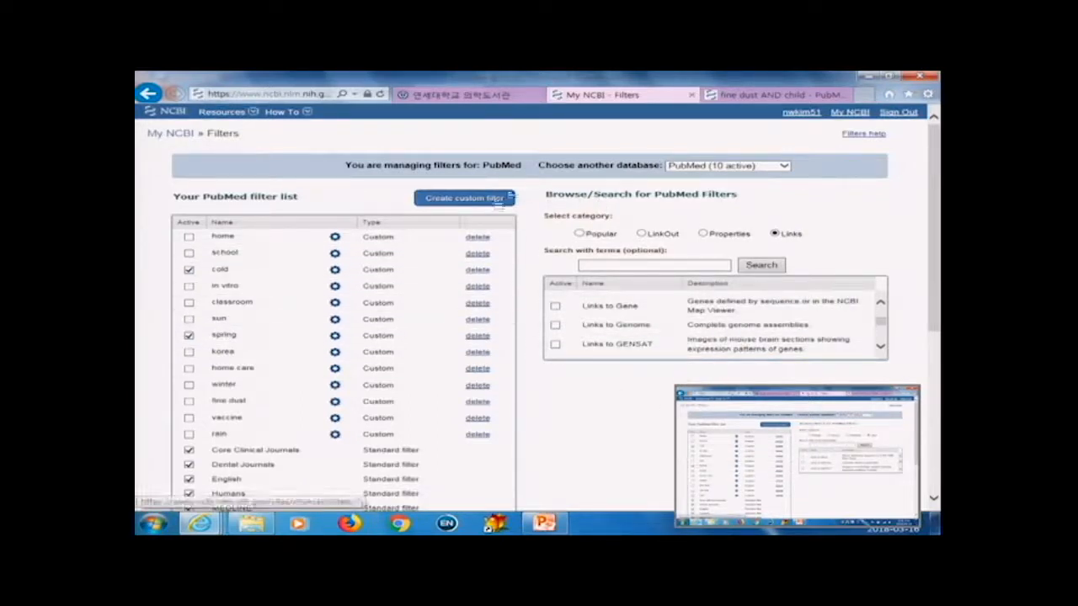
Step: Create a custom filter with query terms asthma, test it, save it as asthma, and activate it
scroll(585, 470, "down", 1)
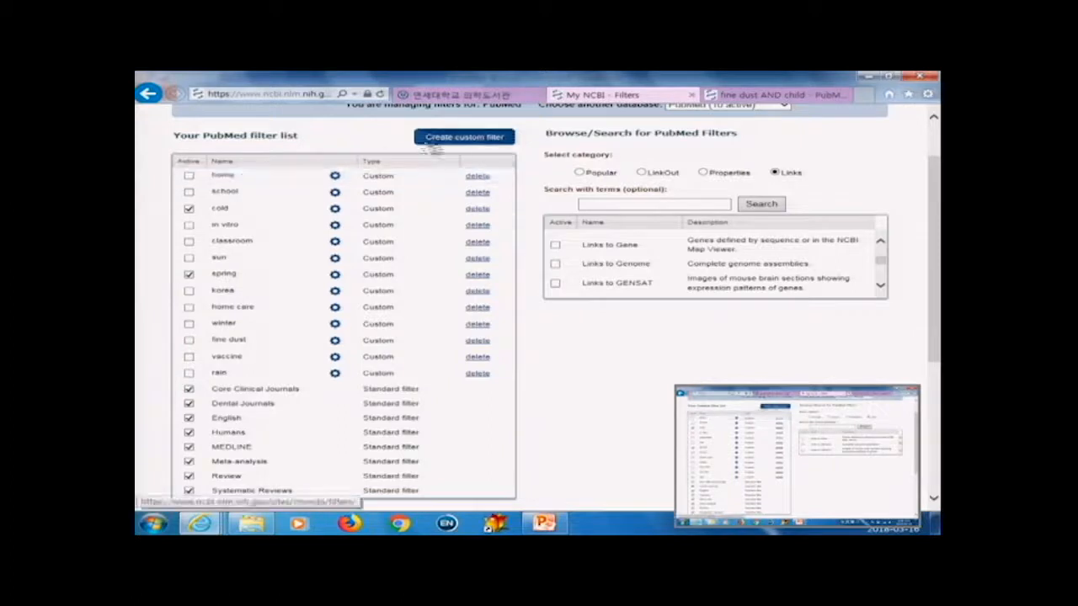
left_click(486, 138)
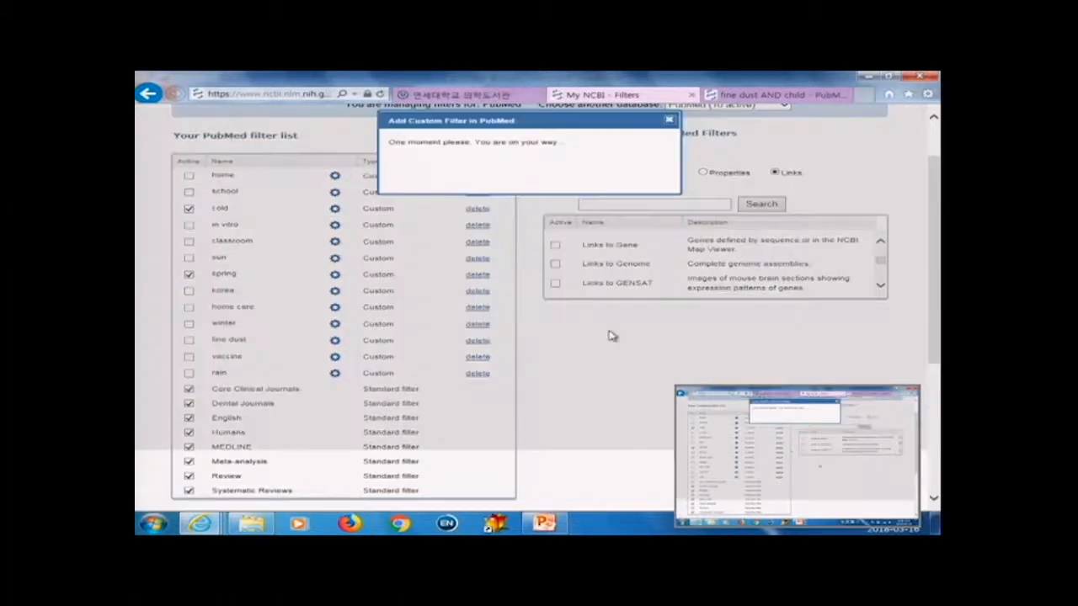
left_click(519, 171)
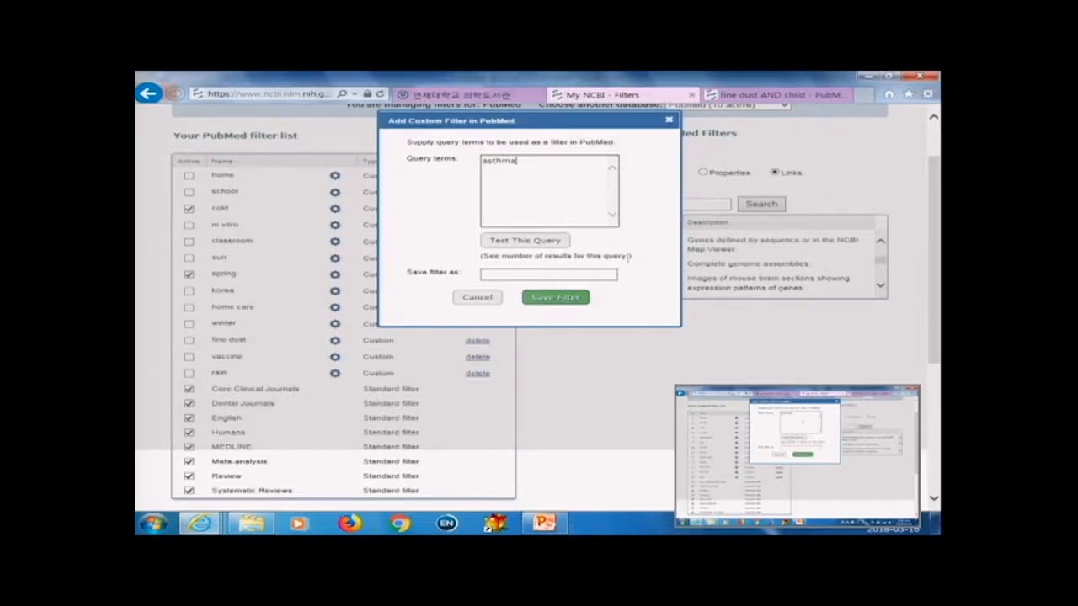
left_click(529, 243)
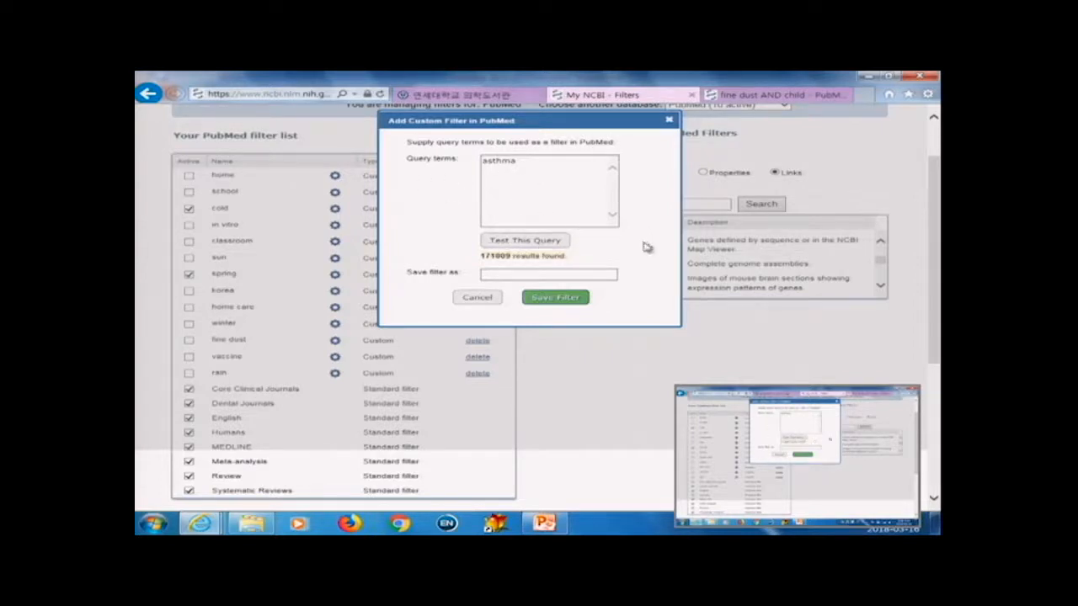
left_click(539, 274)
type("asthma")
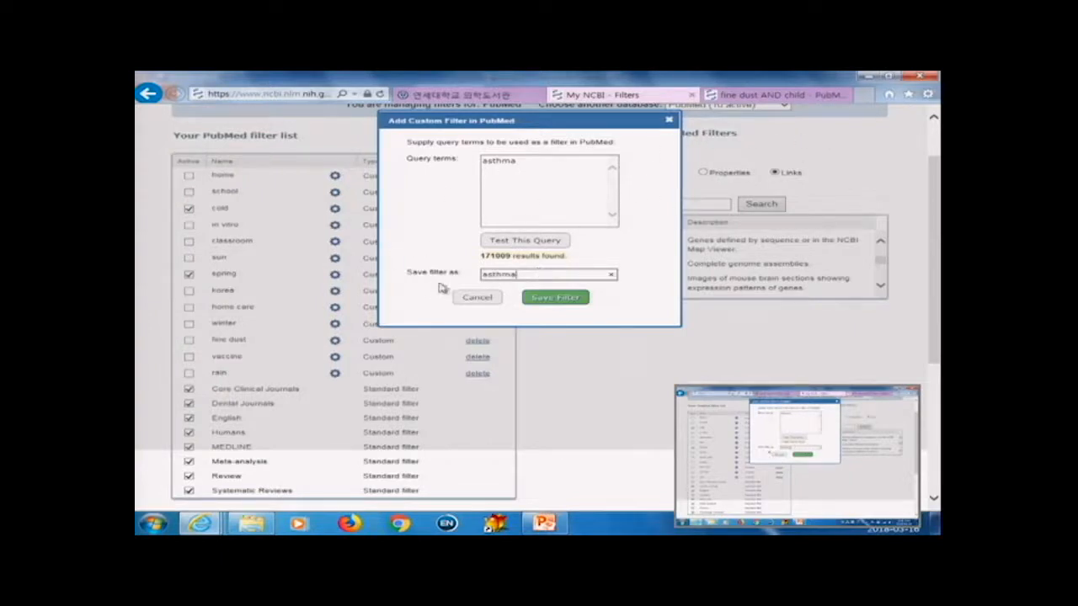
left_click(551, 300)
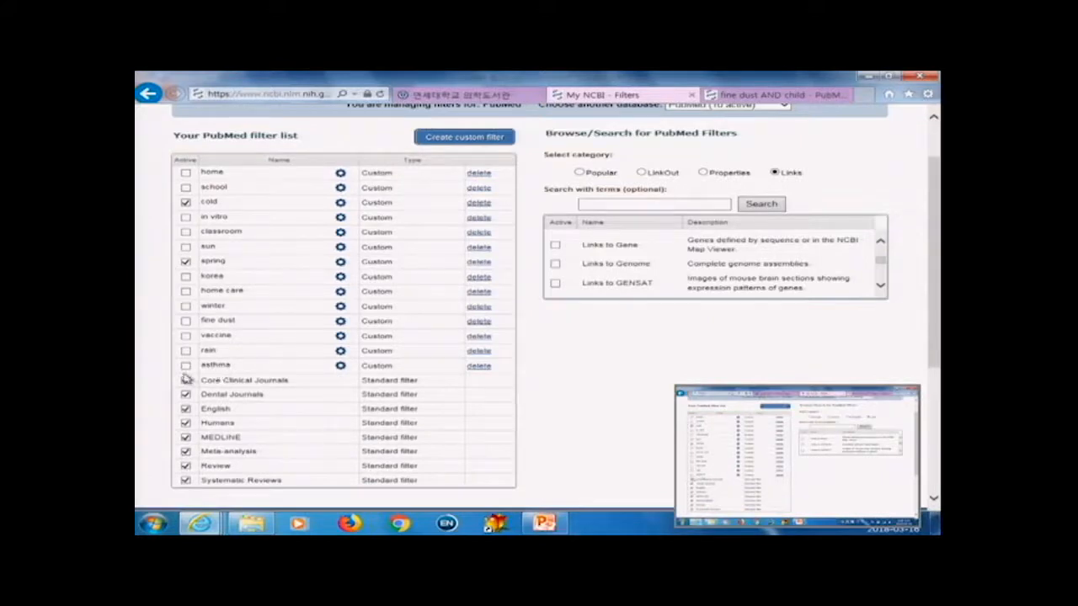
left_click(185, 368)
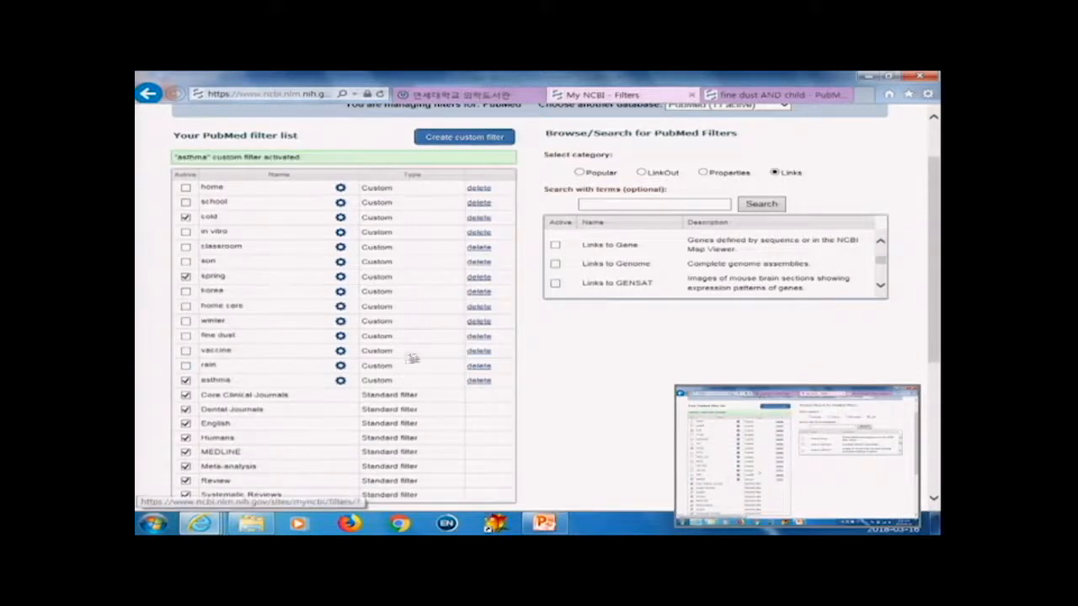
scroll(517, 319, "up", 2)
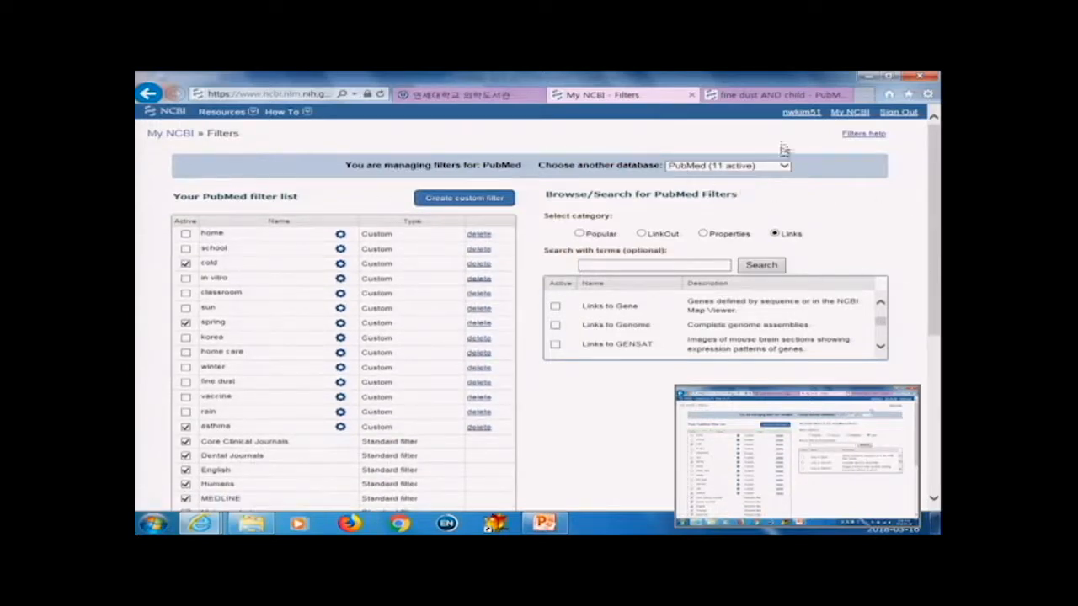
Step: Return to the fine dust AND child results and apply the Core Clinical Journals filter
left_click(780, 95)
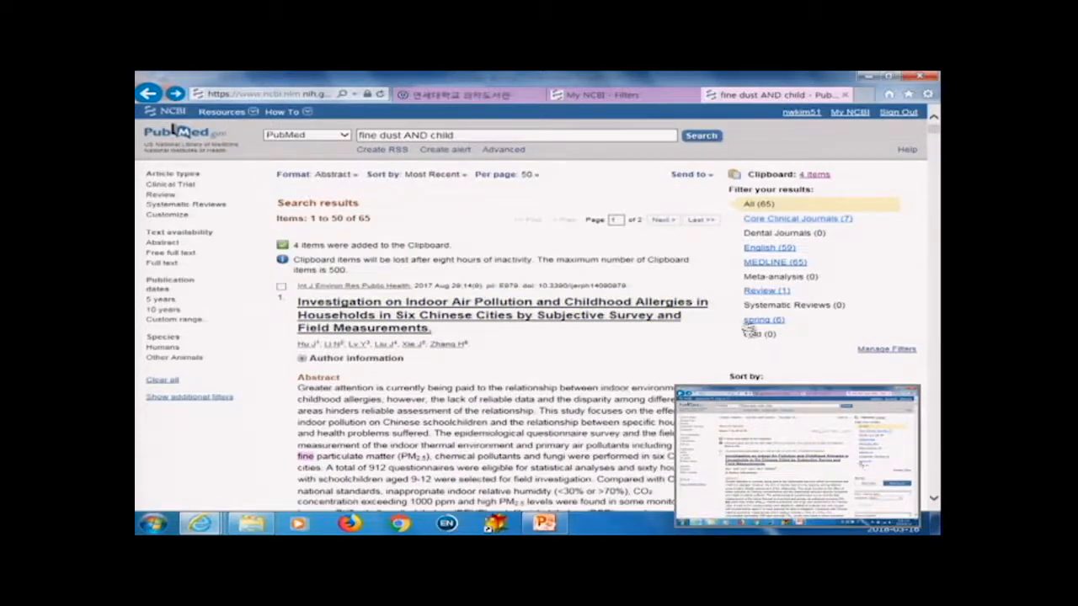
left_click(832, 221)
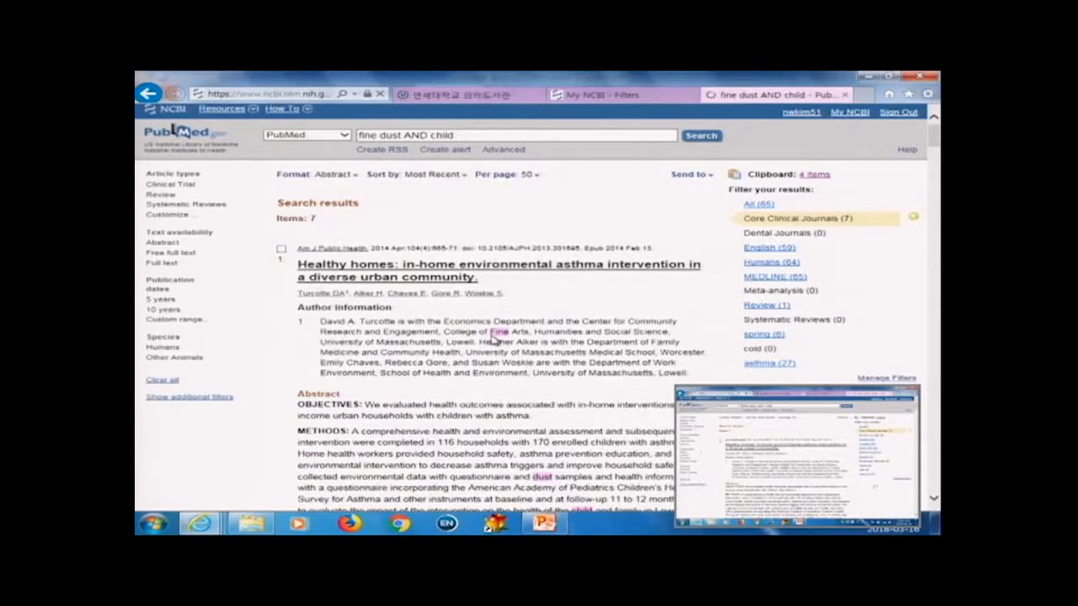
scroll(505, 341, "down", 5)
scroll(522, 345, "up", 10)
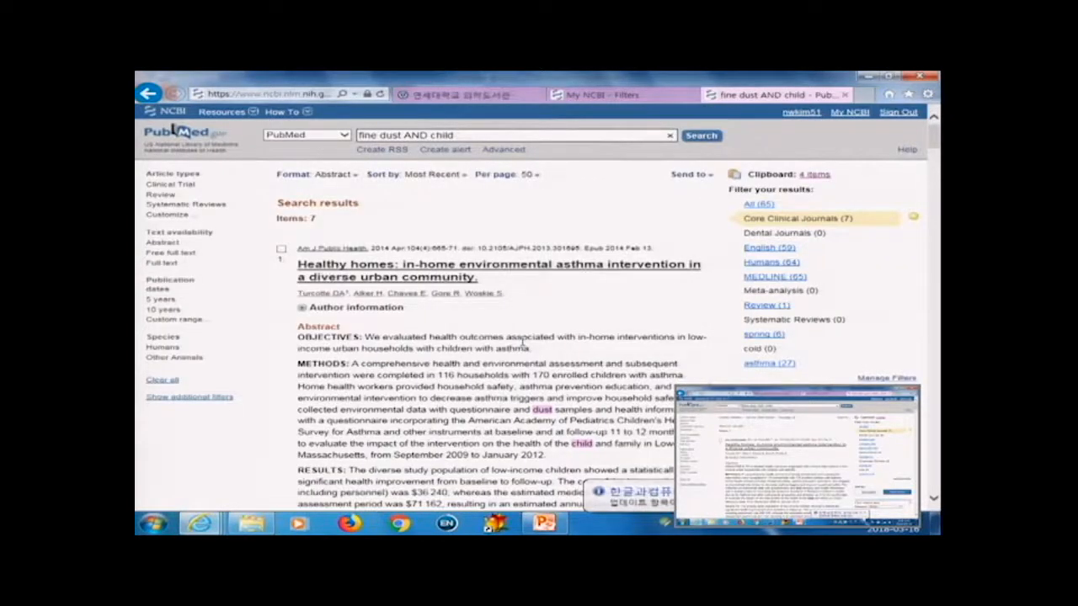
left_click(623, 96)
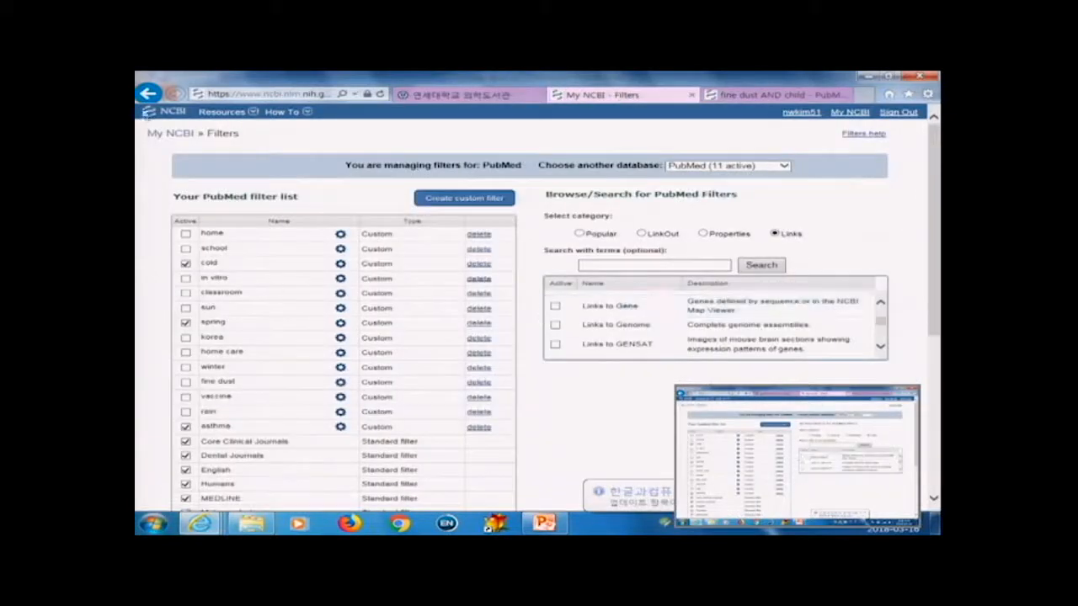
left_click(148, 93)
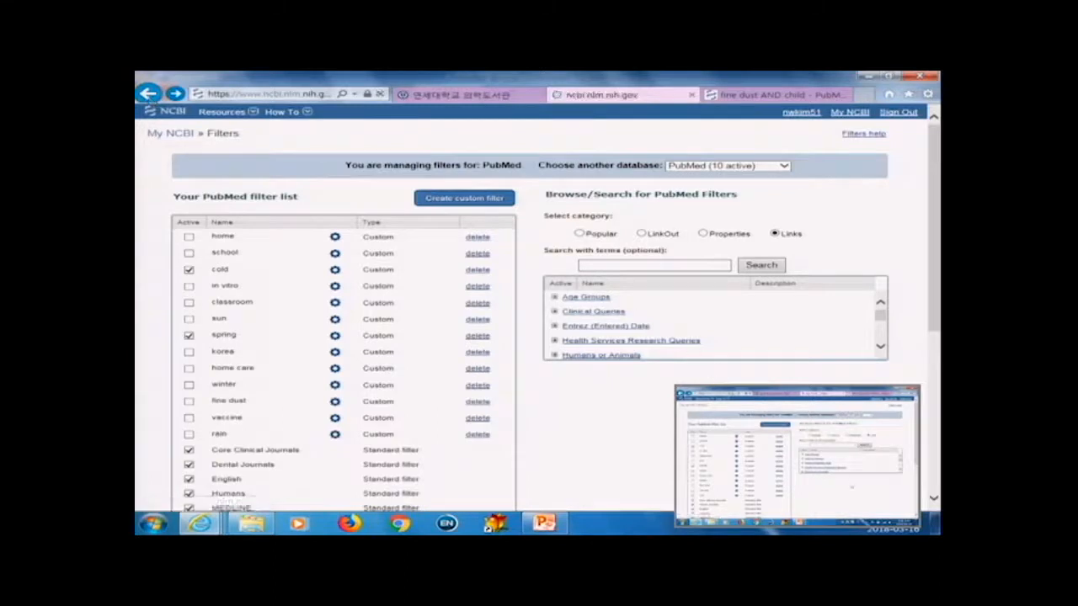
left_click(702, 233)
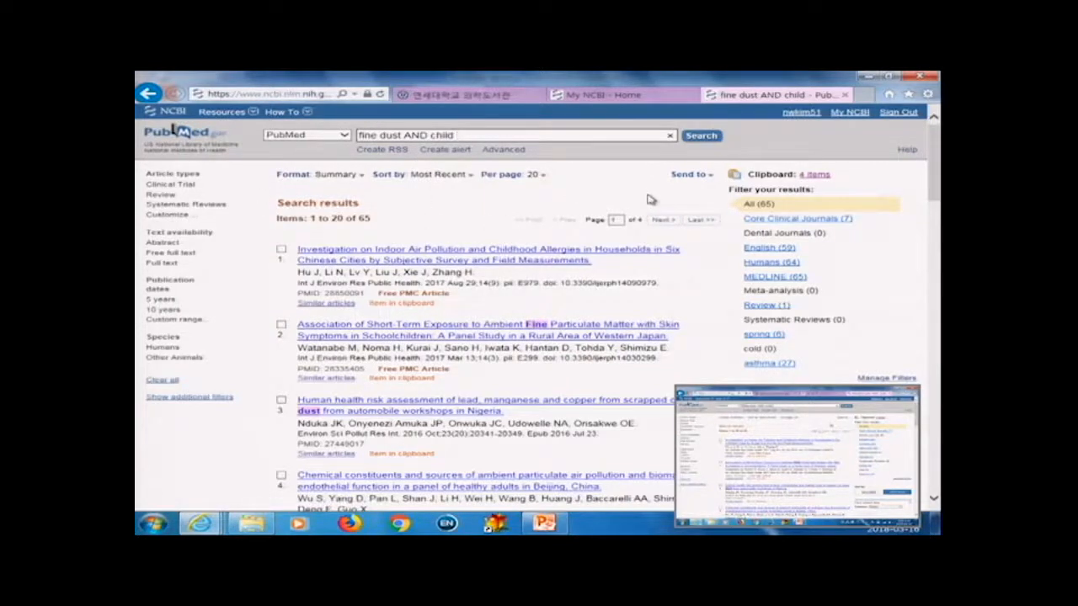
Step: Review the format, sort order and per-page display options of the search results
left_click(362, 174)
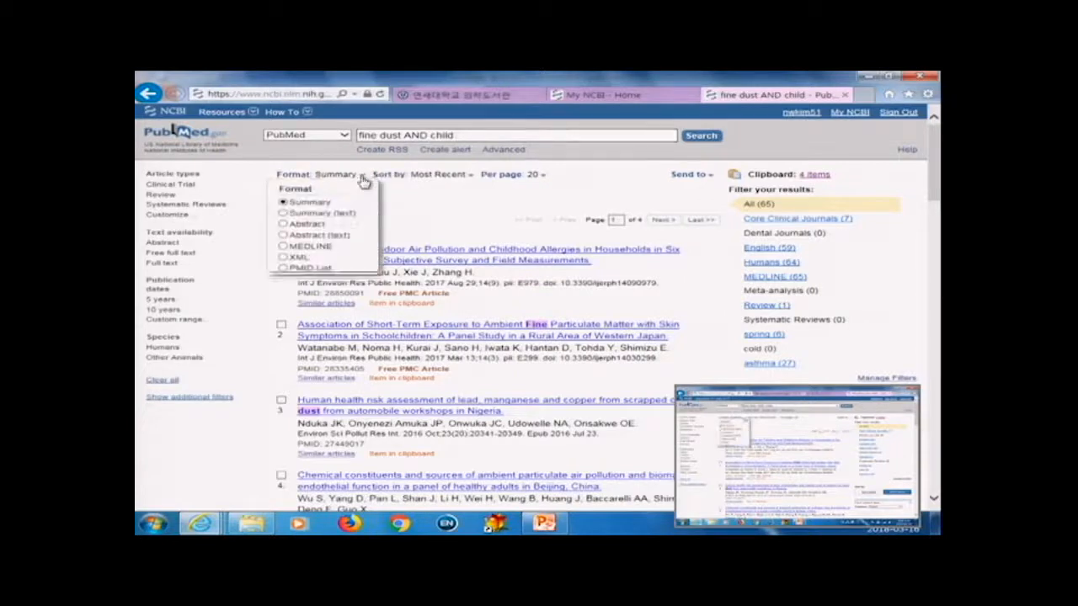
left_click(441, 175)
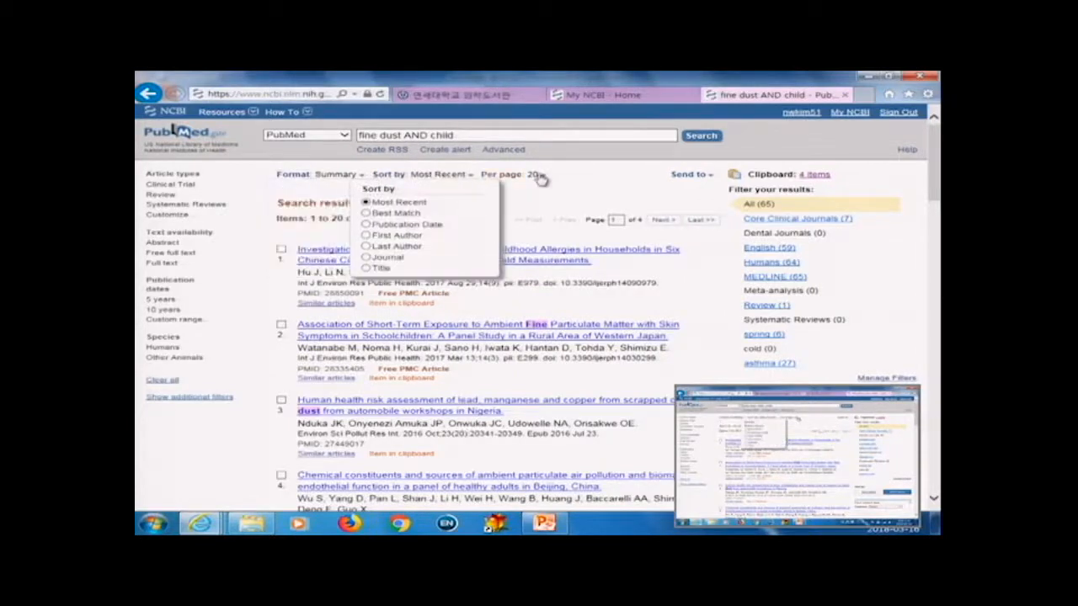
left_click(539, 175)
left_click(423, 213)
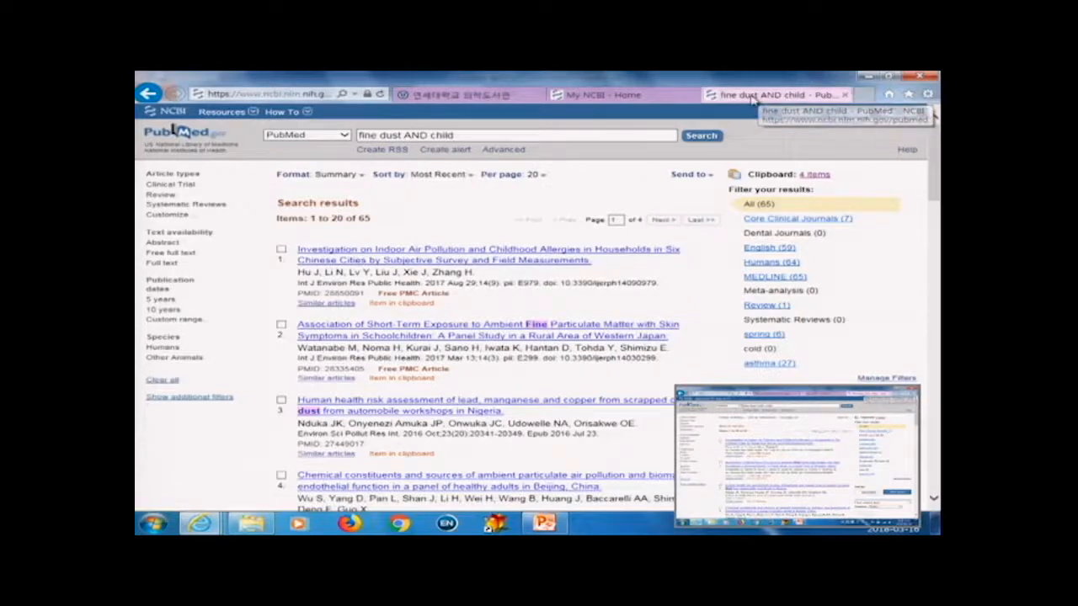
Step: Open the NCBI site preferences and view the PubMed result display settings, closing them unchanged
left_click(640, 97)
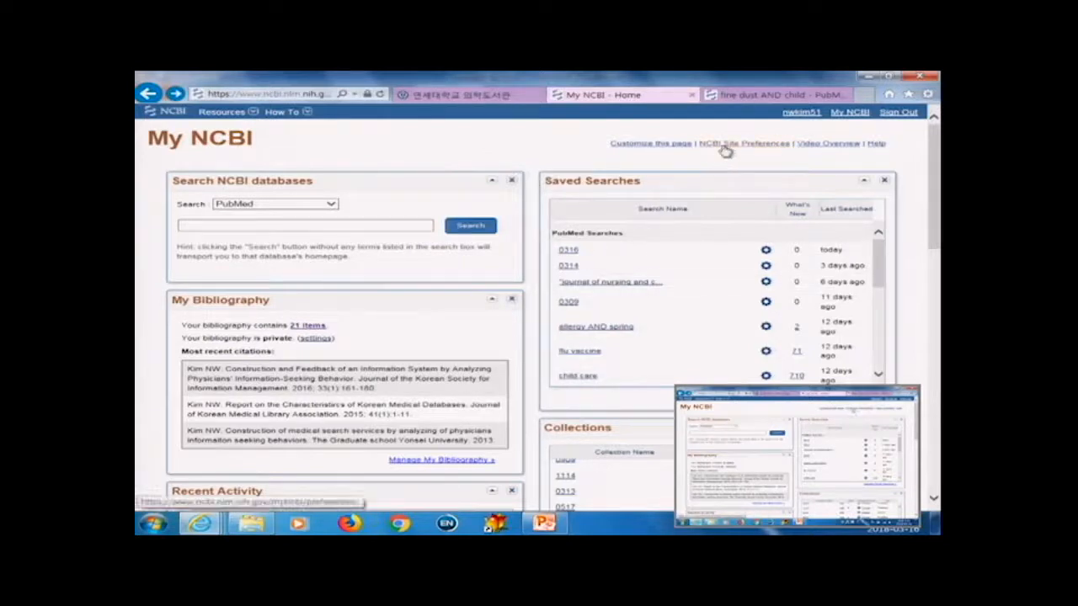
left_click(758, 147)
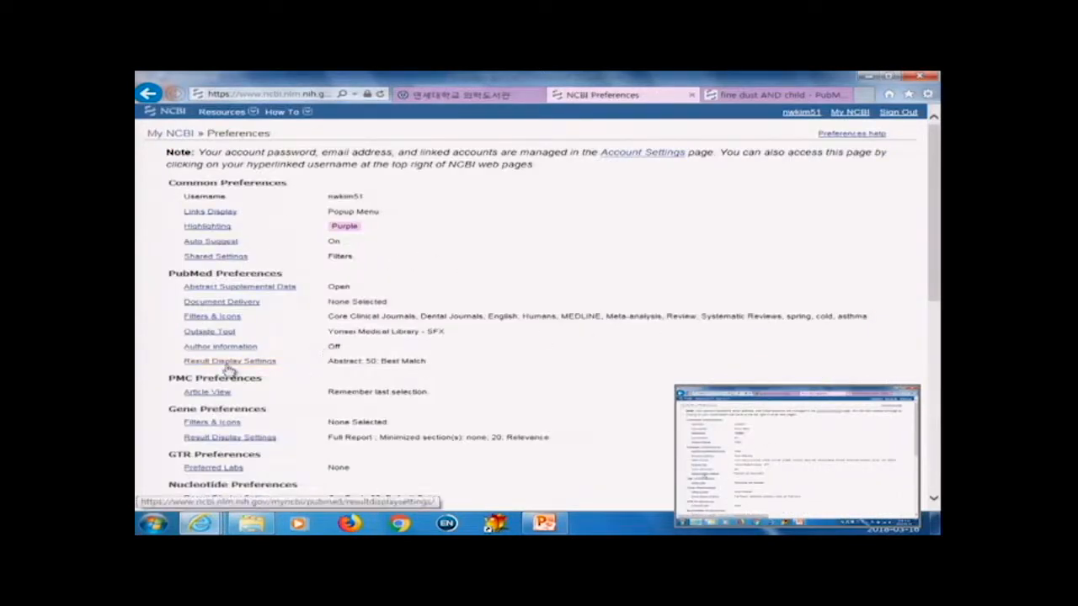
left_click(252, 366)
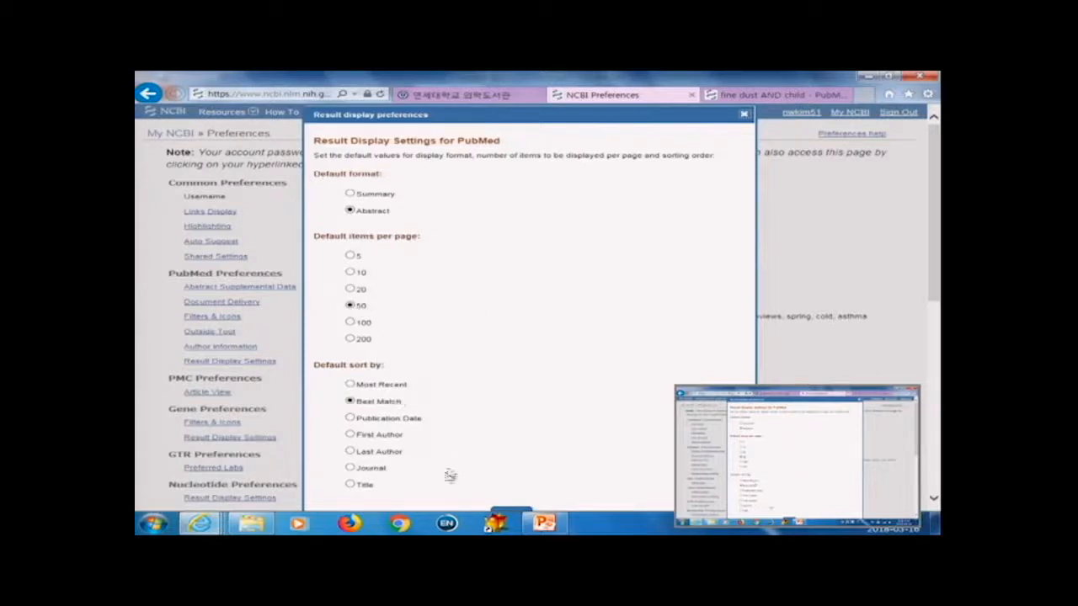
left_click(744, 115)
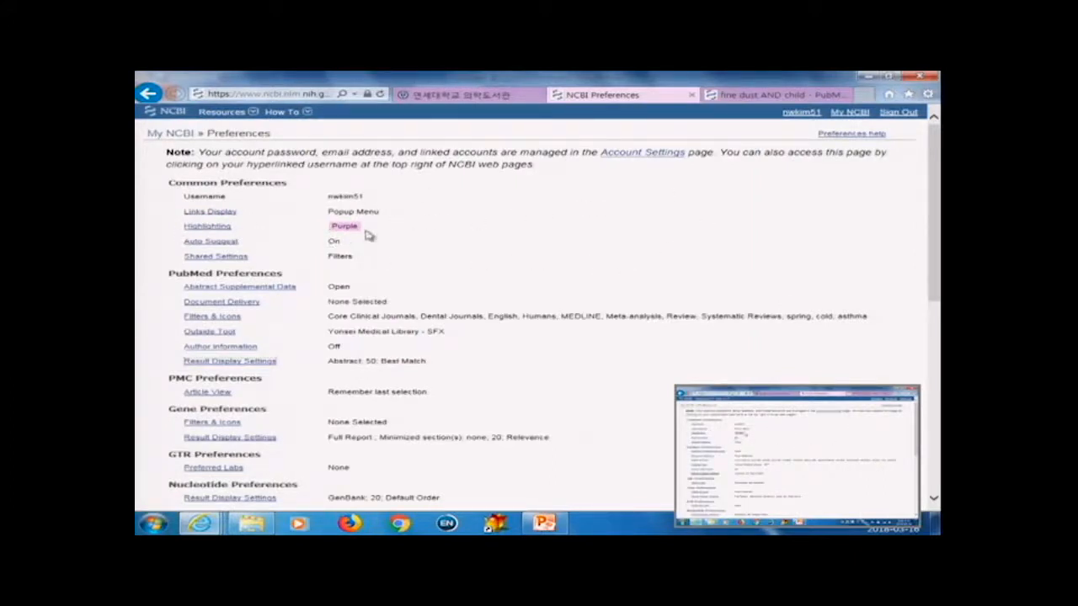
Step: Return to the search results and open the first article's abstract page
left_click(790, 96)
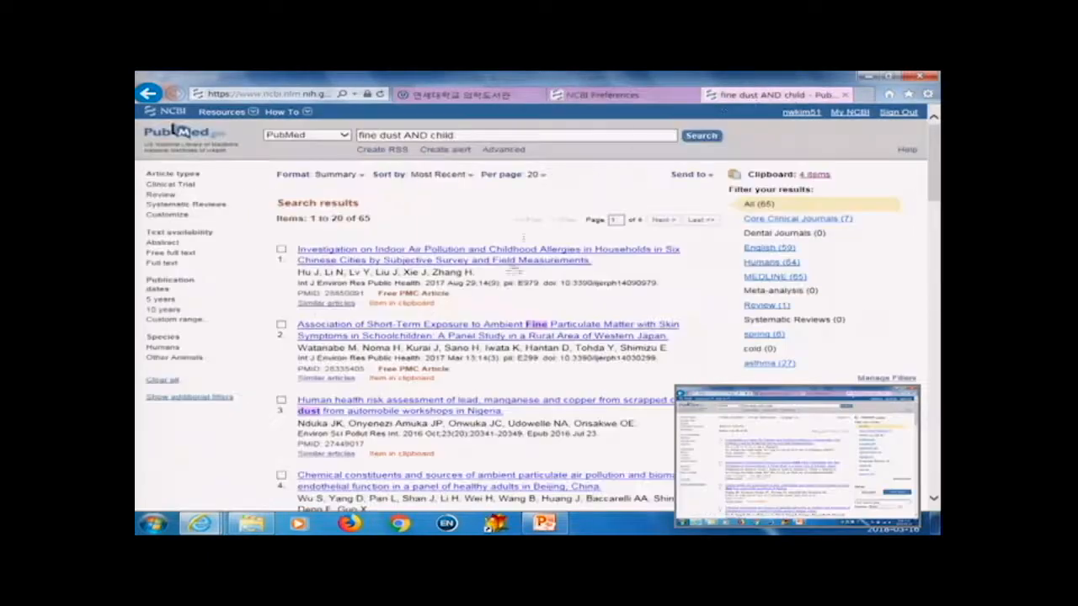
scroll(471, 270, "down", 5)
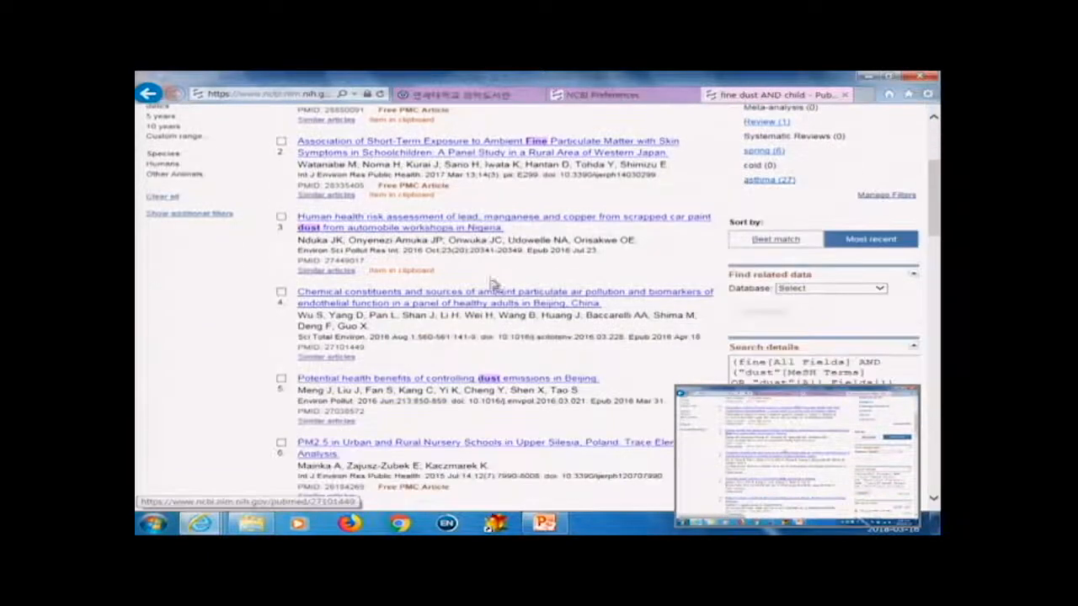
scroll(485, 274, "up", 5)
left_click(472, 261)
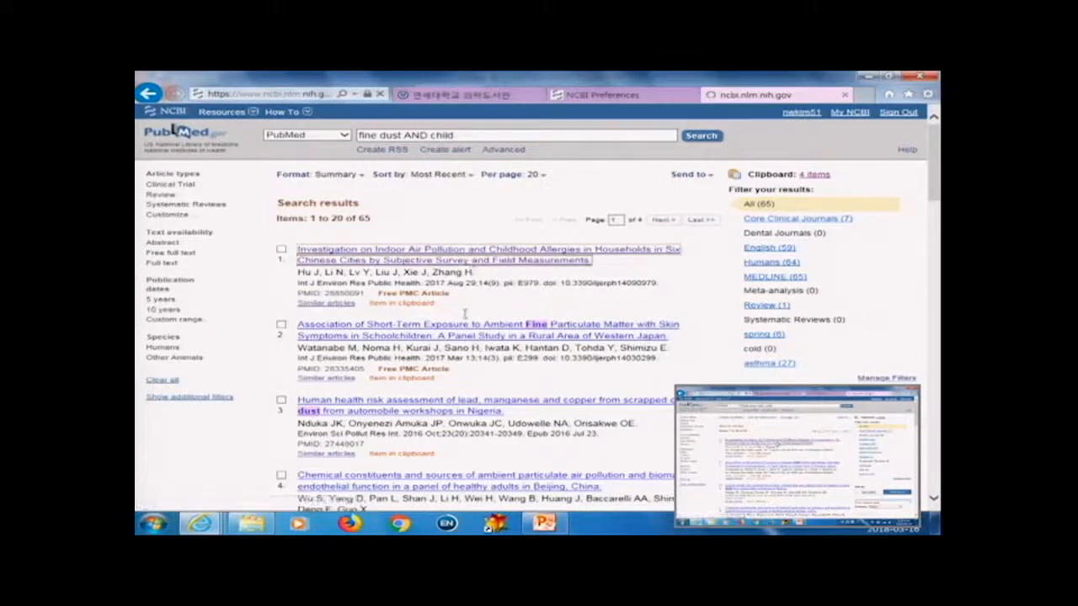
scroll(464, 318, "down", 3)
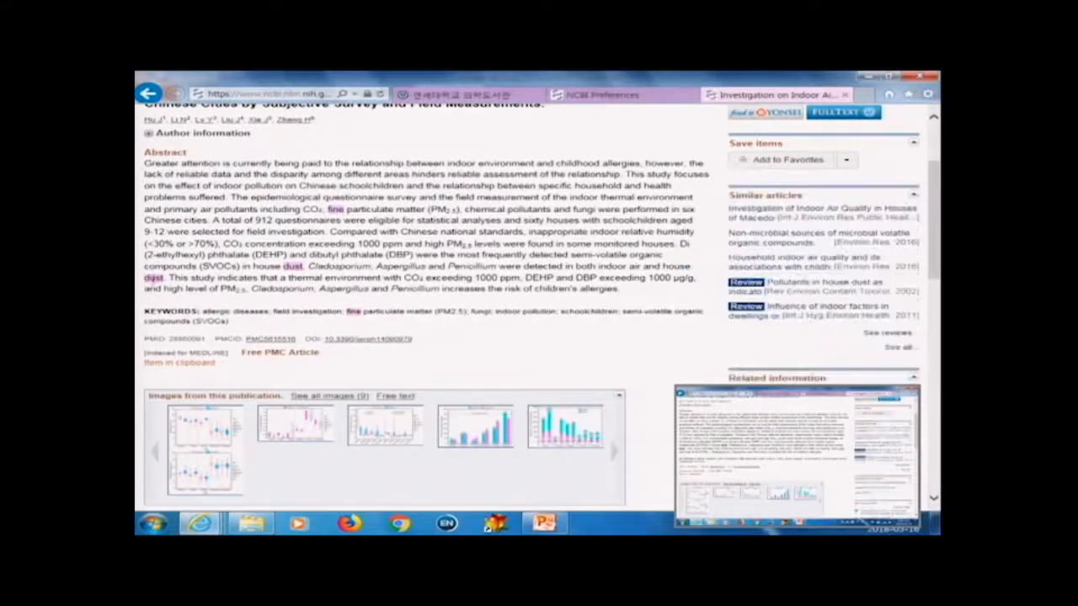
Step: View the Links Display preferences, cancel them, and switch to the PubMed home tab
left_click(588, 98)
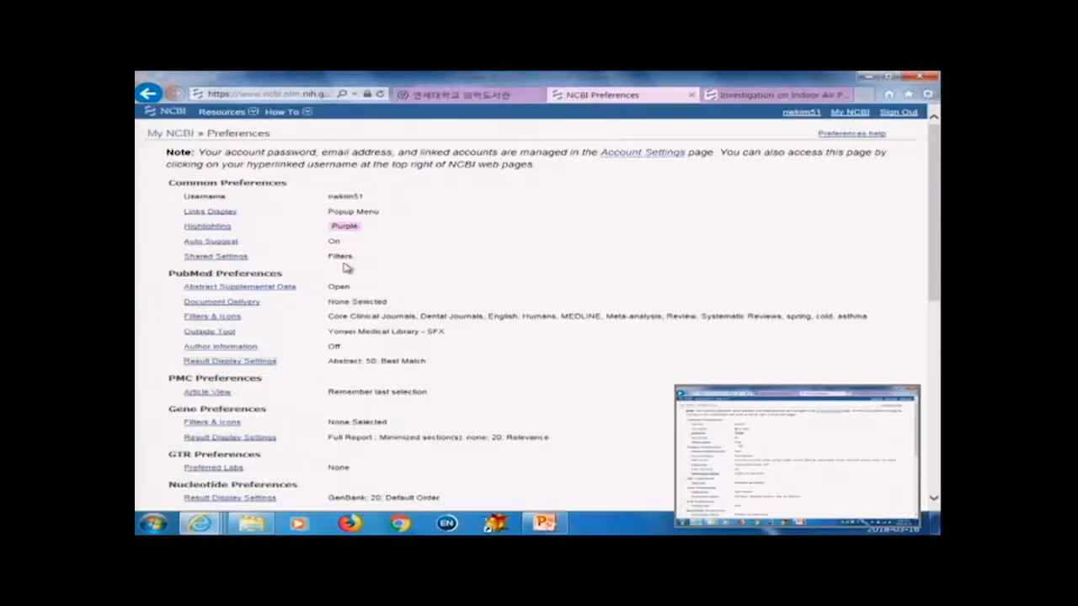
left_click(212, 215)
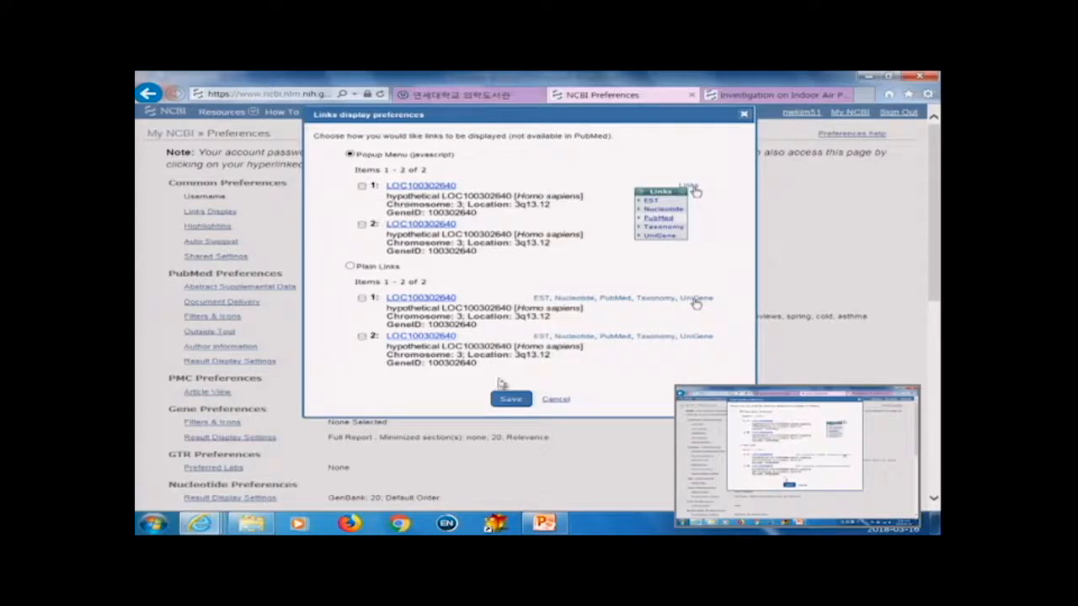
left_click(560, 403)
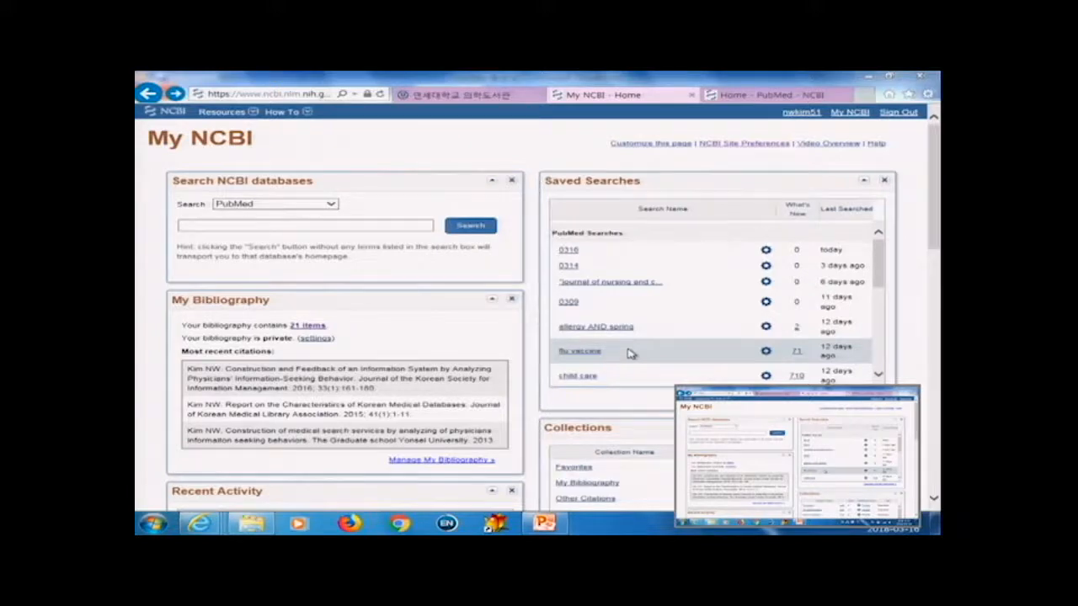
left_click(758, 95)
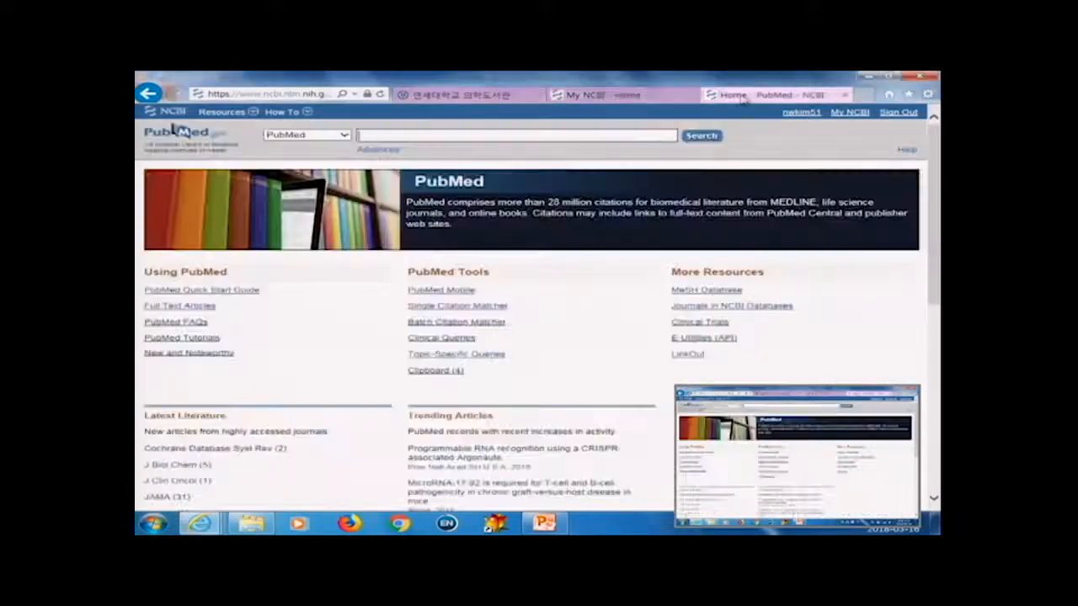